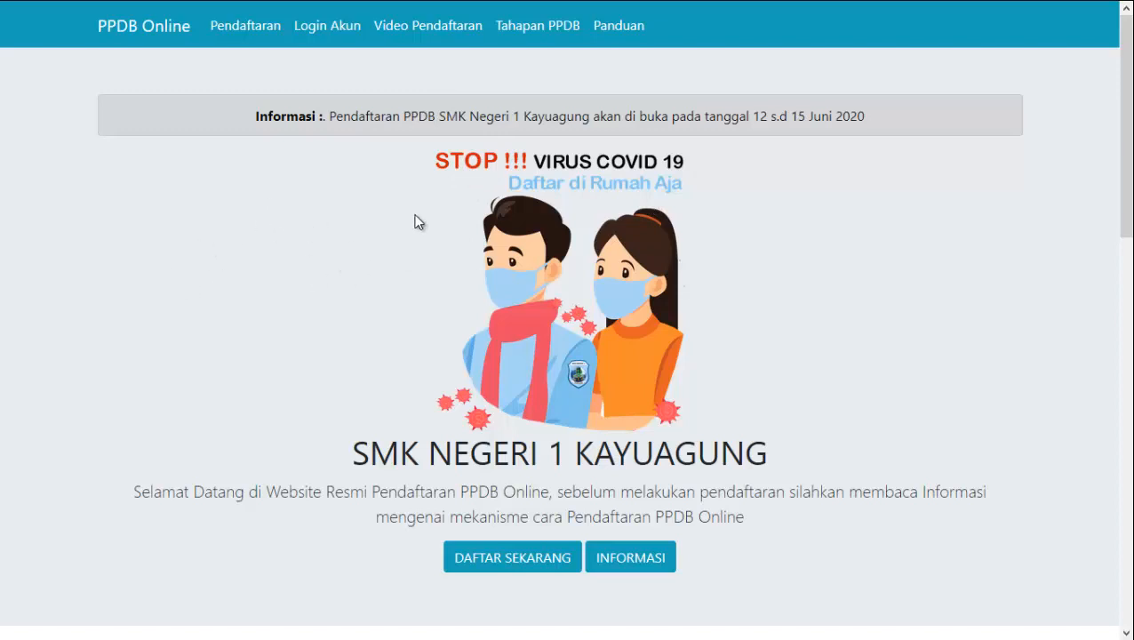
# Read the homepage registration-date announcement, then go to the Pendaftaran registration form
pyautogui.moveTo(331, 115); pyautogui.dragTo(875, 144)
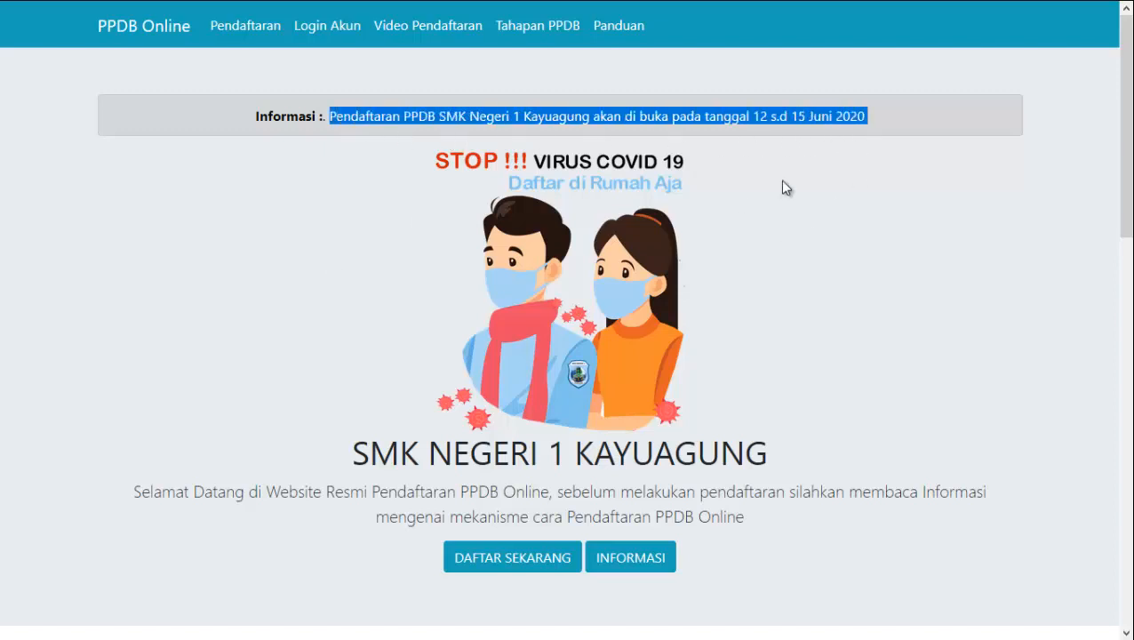
pyautogui.click(901, 119)
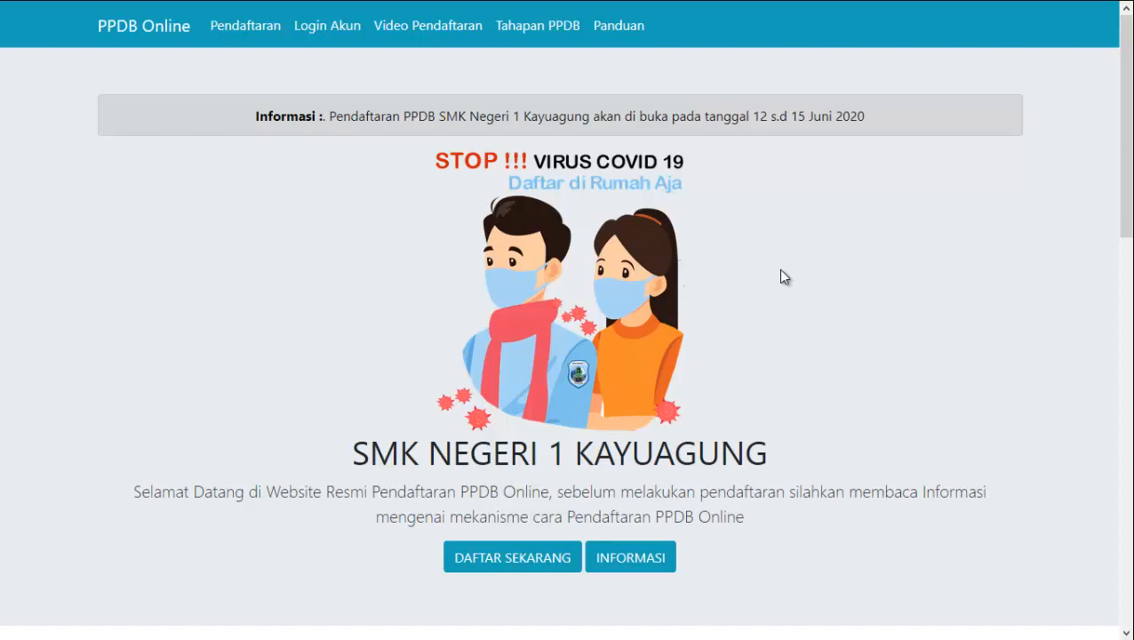
pyautogui.scroll(-1, 779, 277)
pyautogui.scroll(1, 780, 277)
pyautogui.scroll(-10, 722, 367)
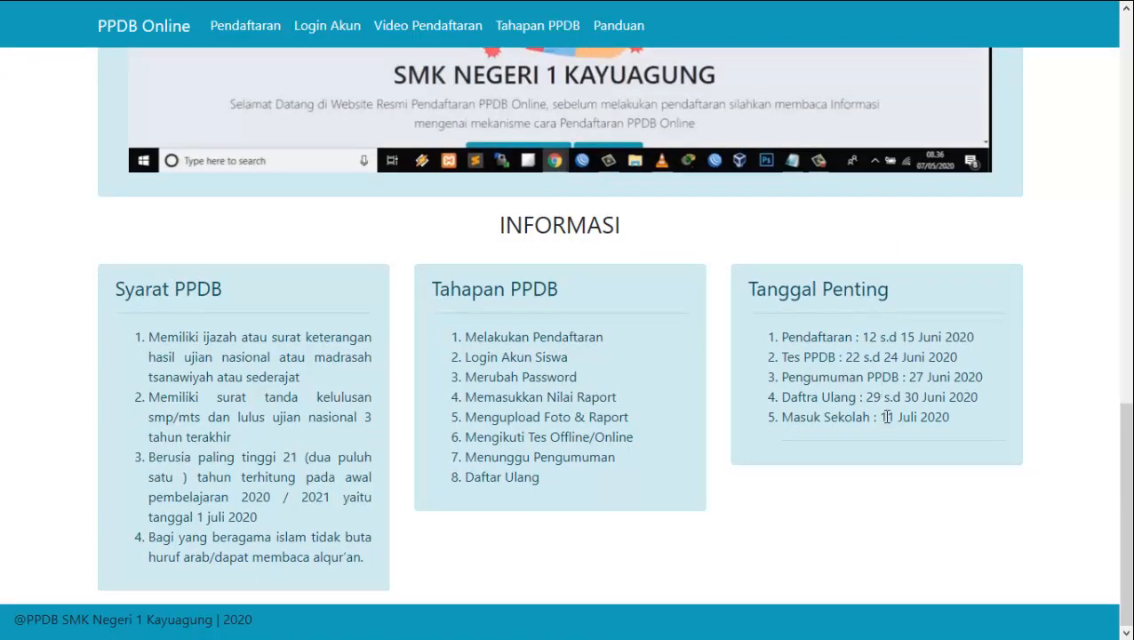
pyautogui.scroll(10, 885, 416)
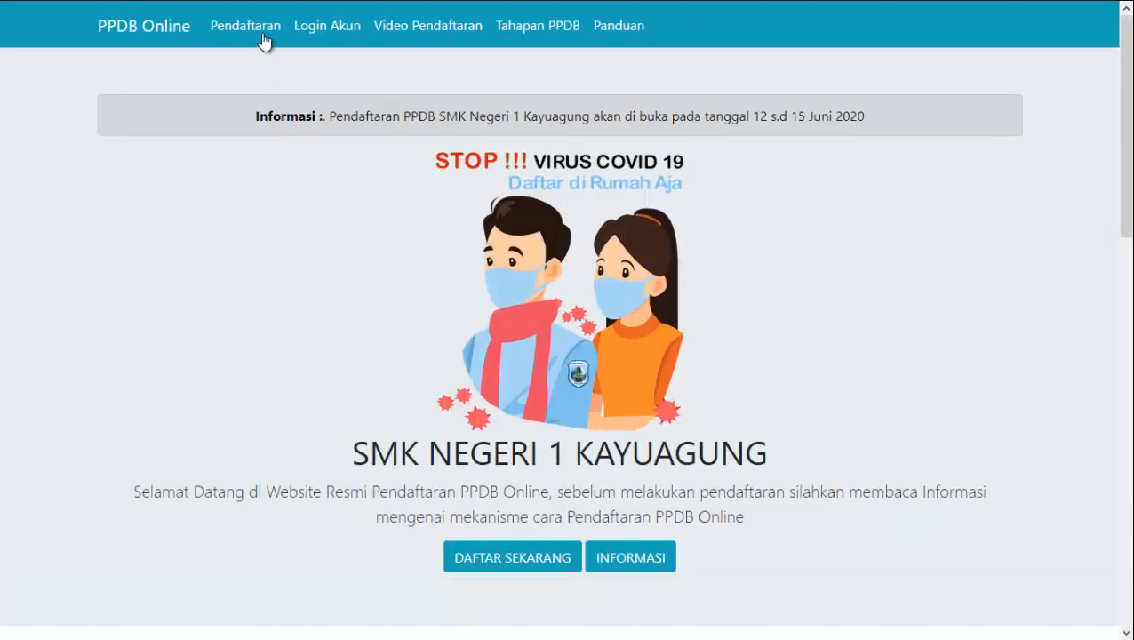
pyautogui.click(261, 34)
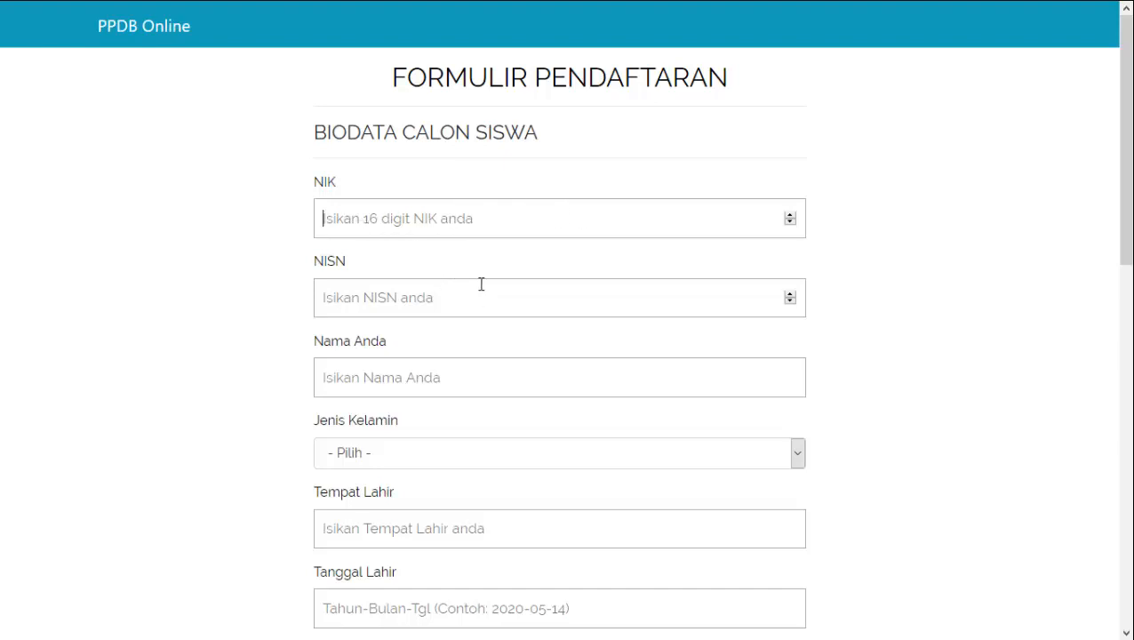
# Enter the student's NIK number in the NIK field
pyautogui.write('12')
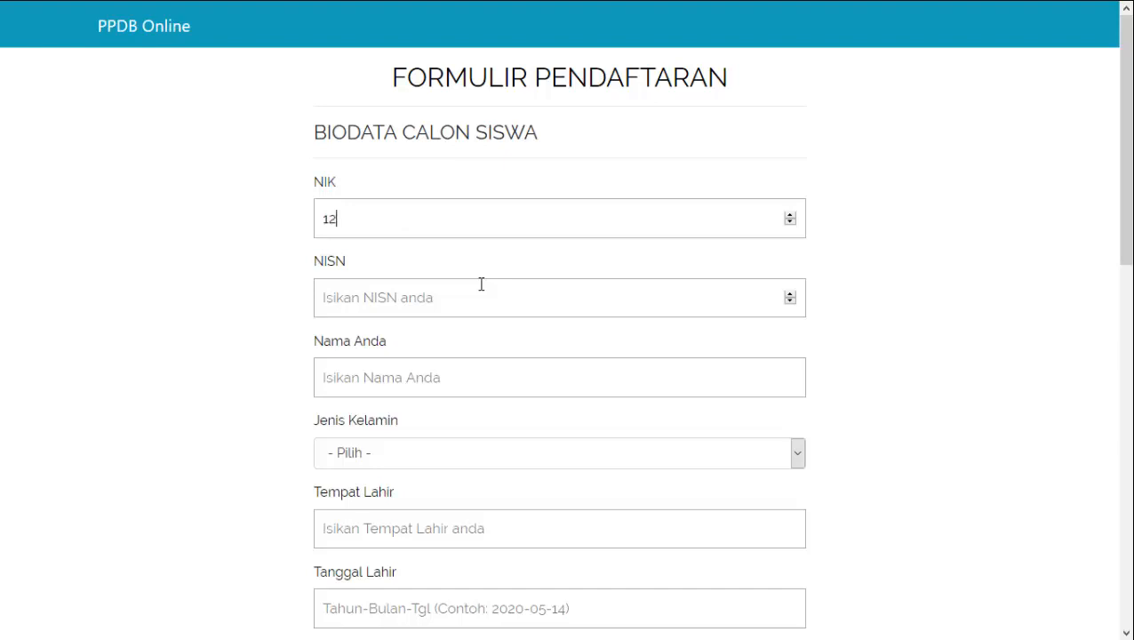
pyautogui.write('3456789103333')
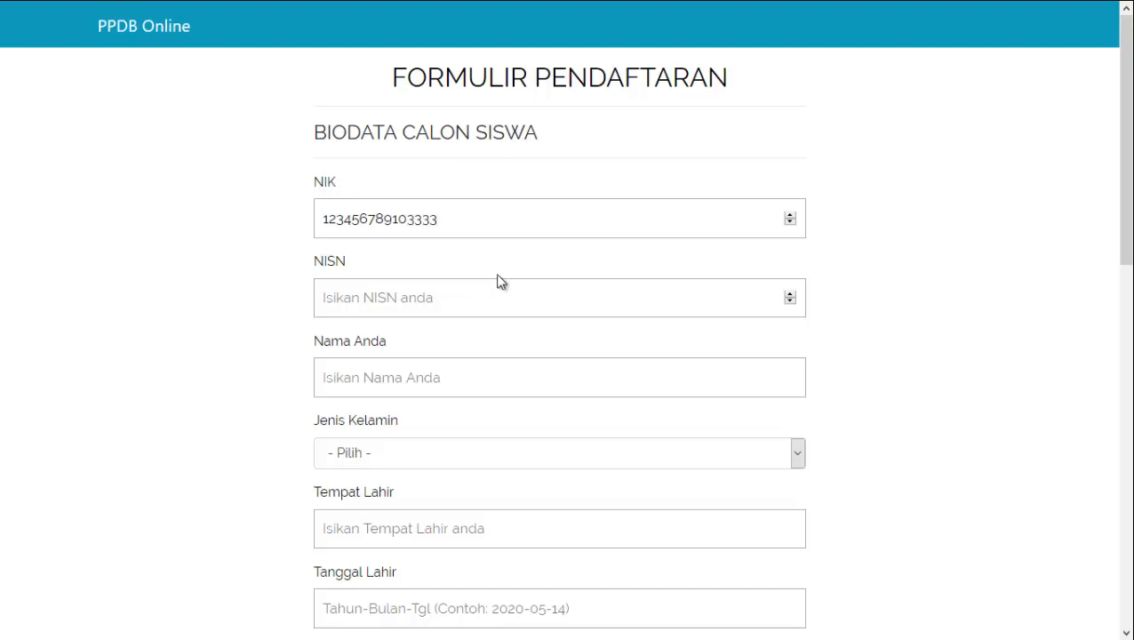
pyautogui.moveTo(450, 224); pyautogui.dragTo(288, 240)
pyautogui.click(474, 222)
# Fill the NISN and Nama Anda fields from the browser's saved suggestions
pyautogui.click(430, 302)
pyautogui.click(423, 297)
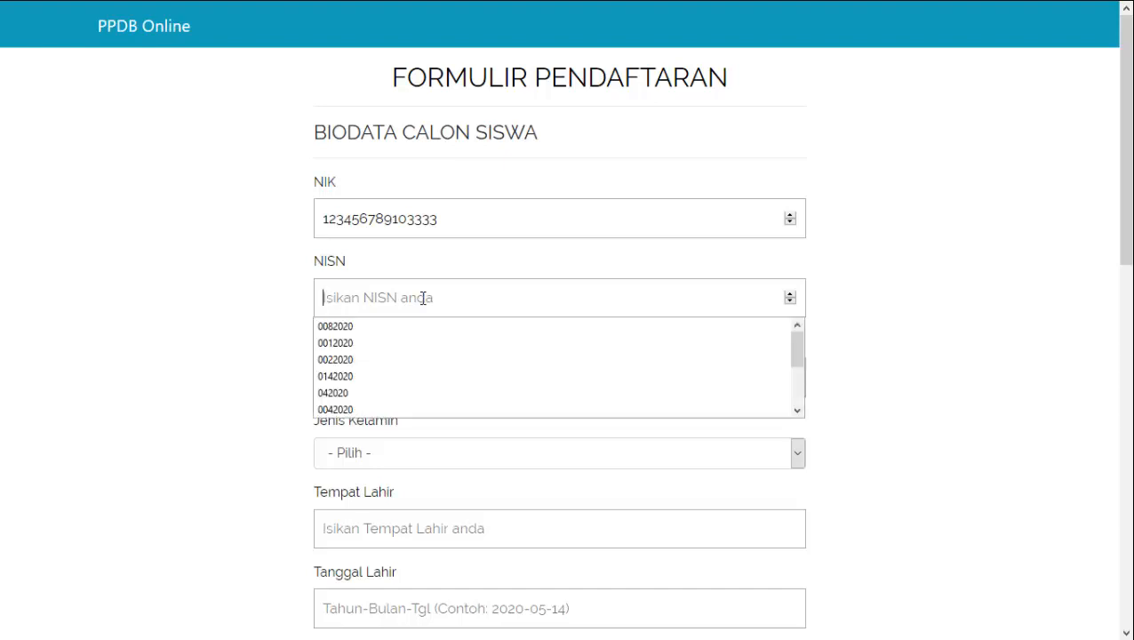
pyautogui.click(391, 363)
pyautogui.click(392, 361)
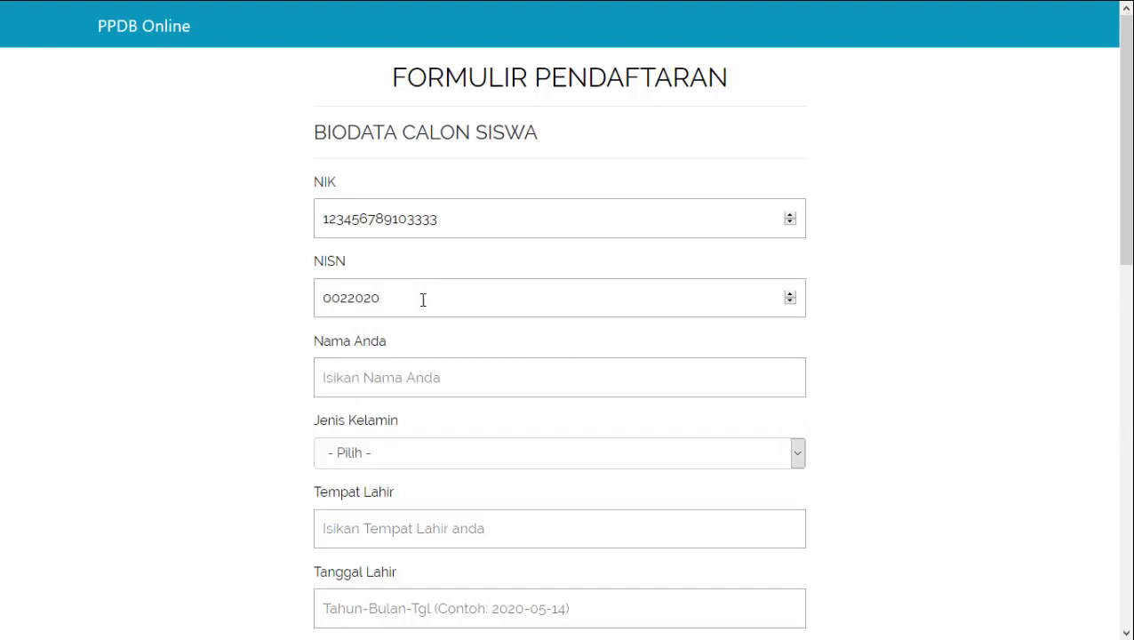
pyautogui.moveTo(418, 299); pyautogui.dragTo(278, 301)
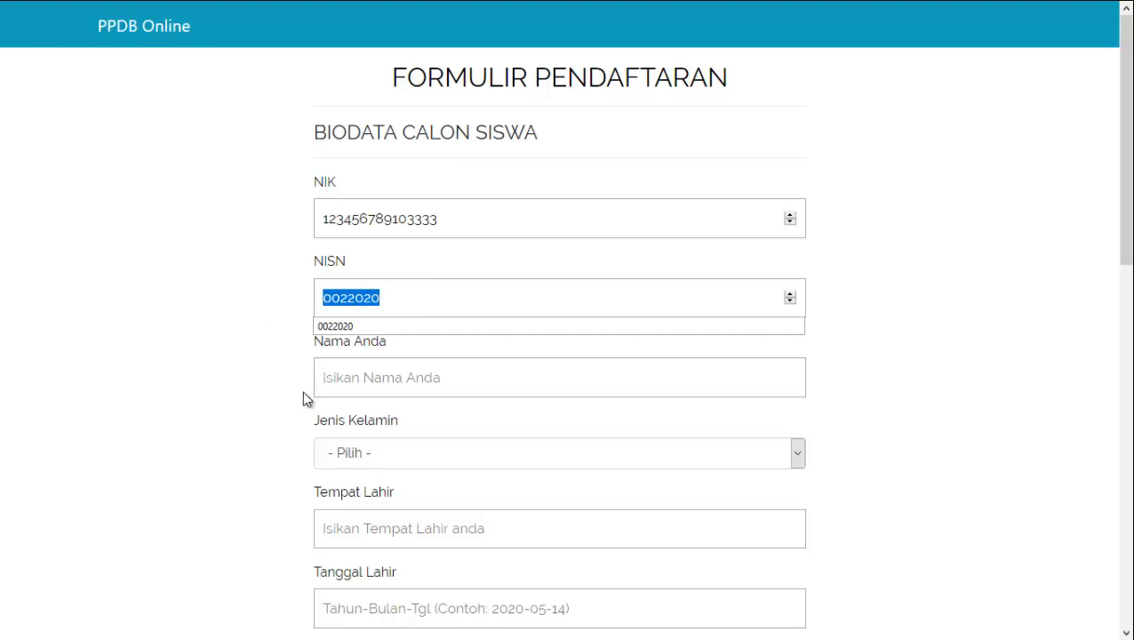
pyautogui.click(263, 373)
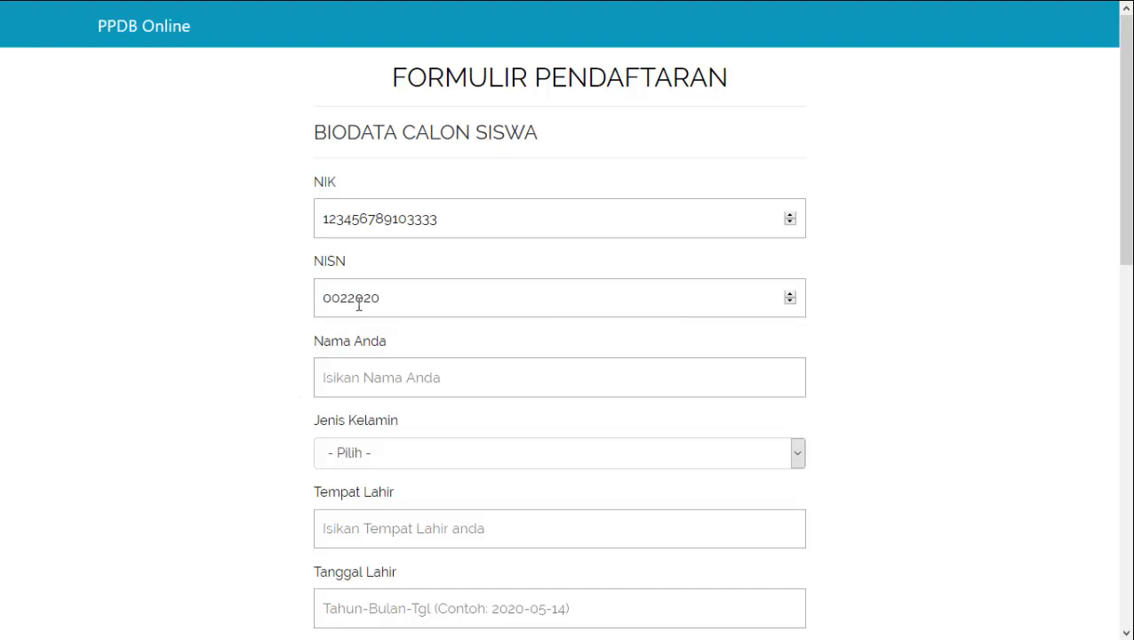
pyautogui.click(430, 377)
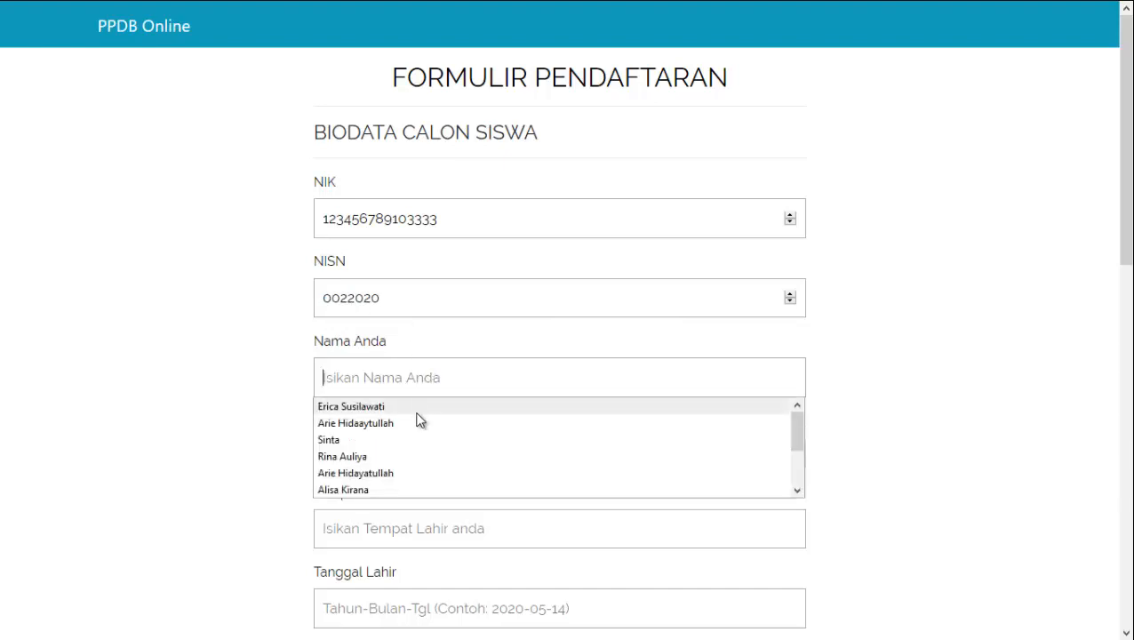
pyautogui.click(419, 423)
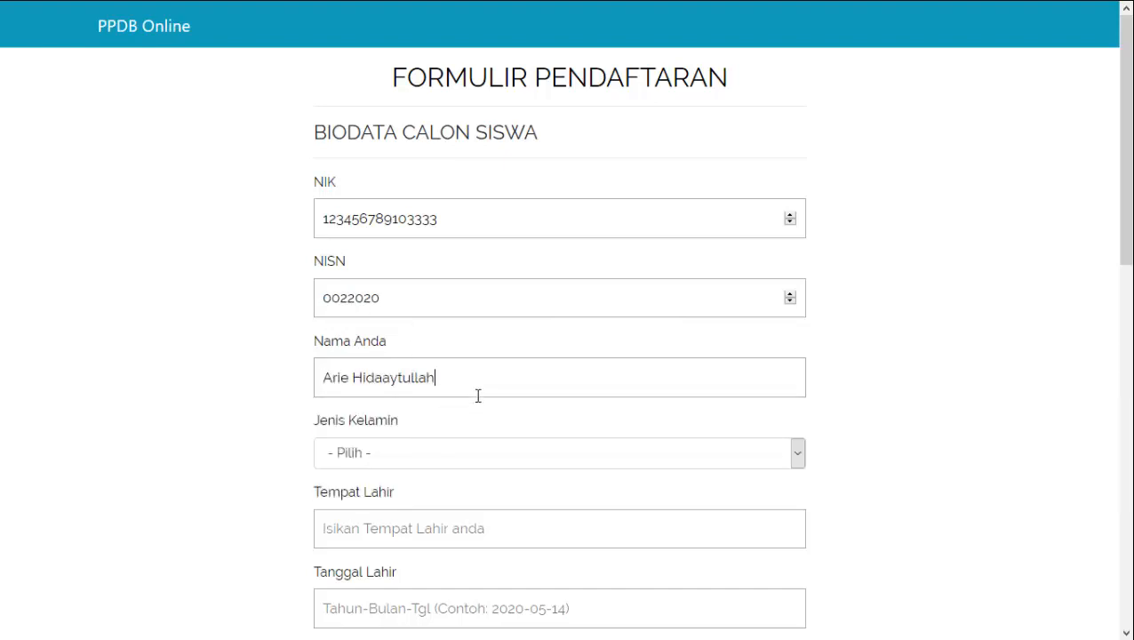
pyautogui.scroll(-1, 478, 396)
pyautogui.click(520, 371)
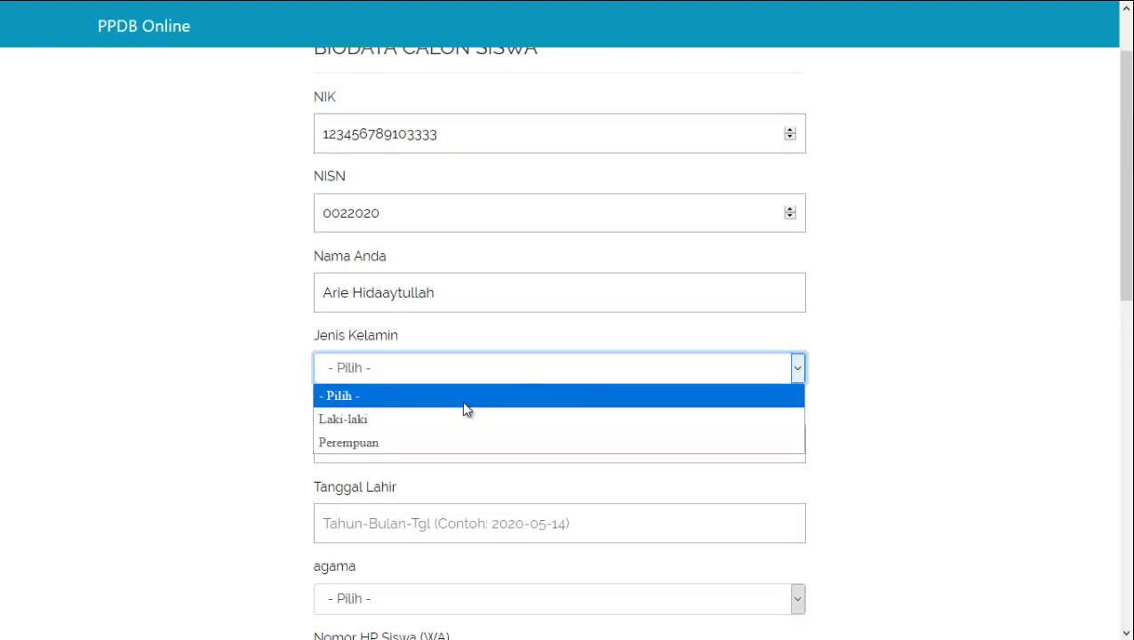
pyautogui.click(448, 419)
pyautogui.click(449, 448)
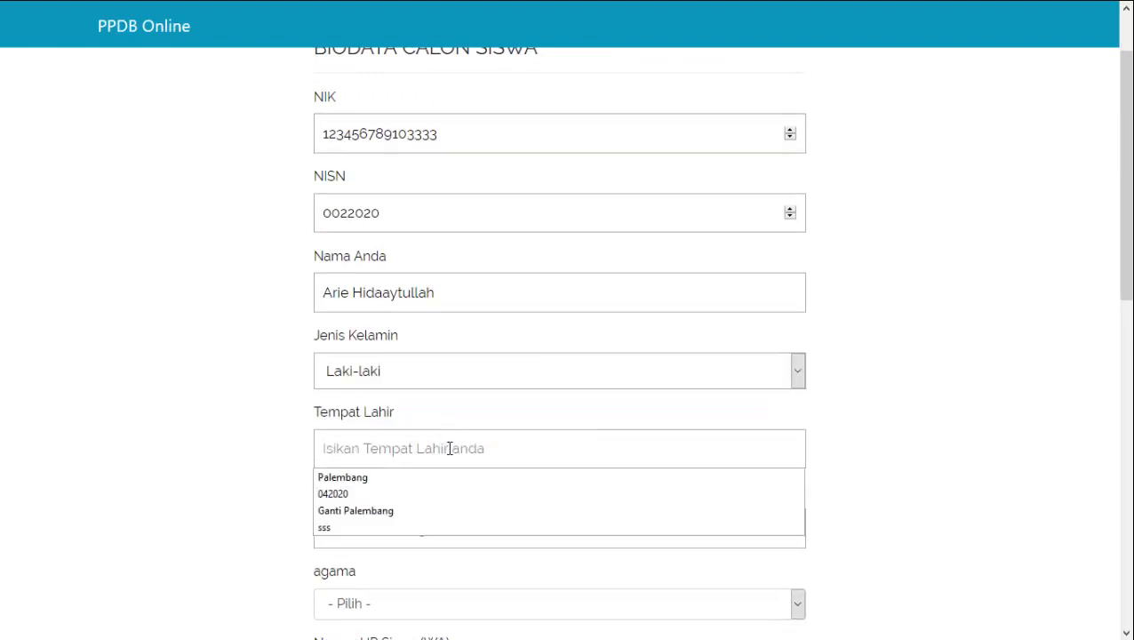
pyautogui.click(413, 478)
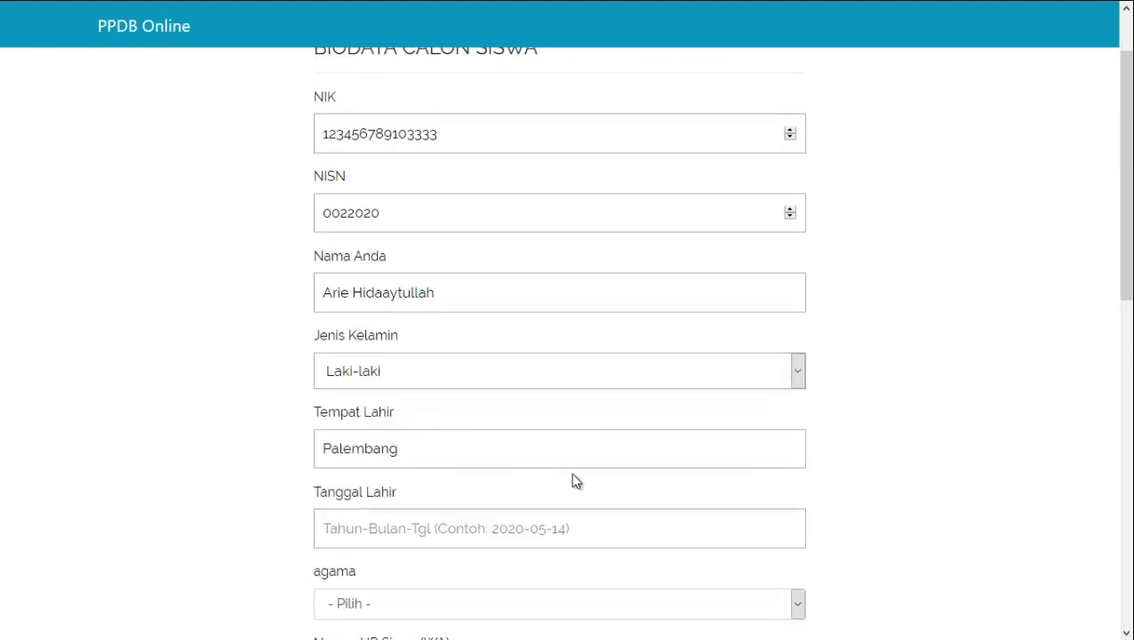
pyautogui.scroll(-2, 571, 480)
pyautogui.click(416, 360)
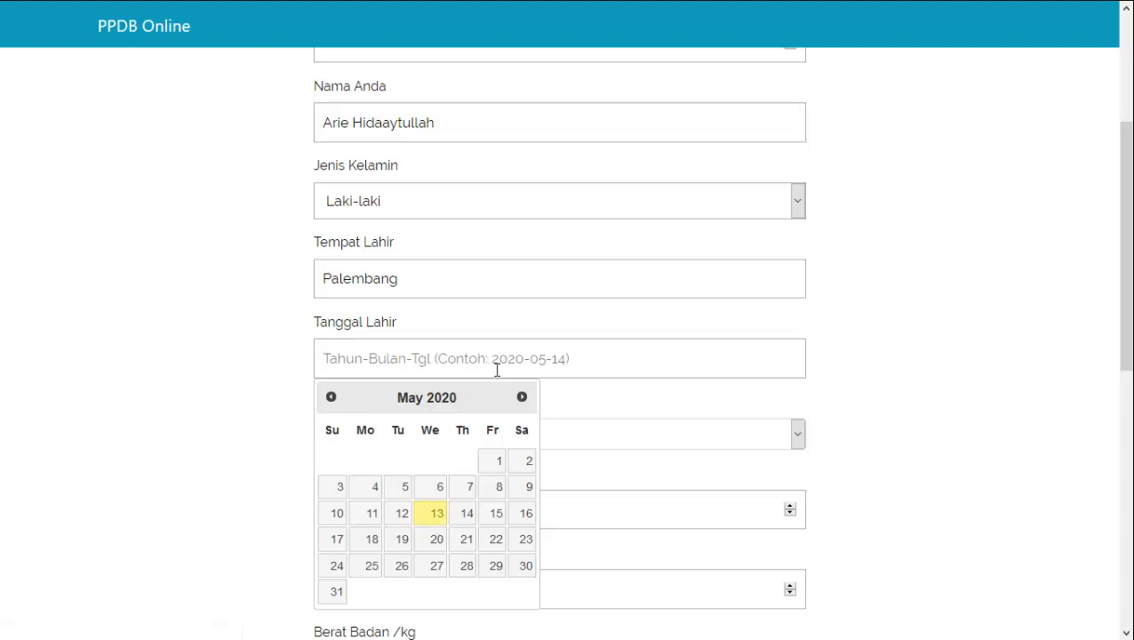
pyautogui.click(563, 359)
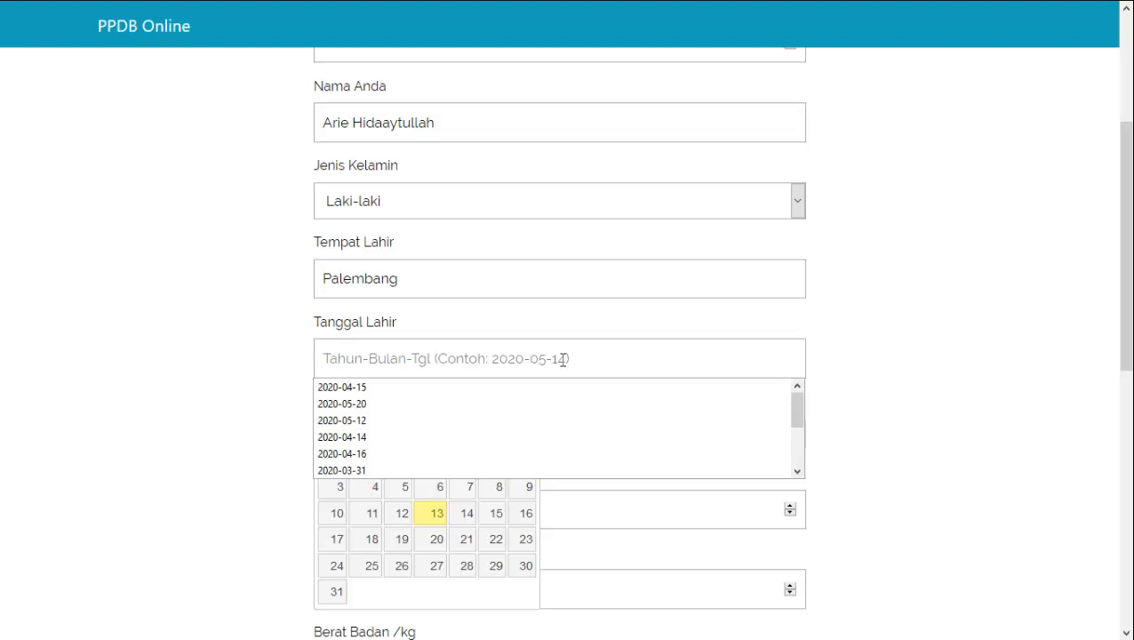
pyautogui.write('1988-')
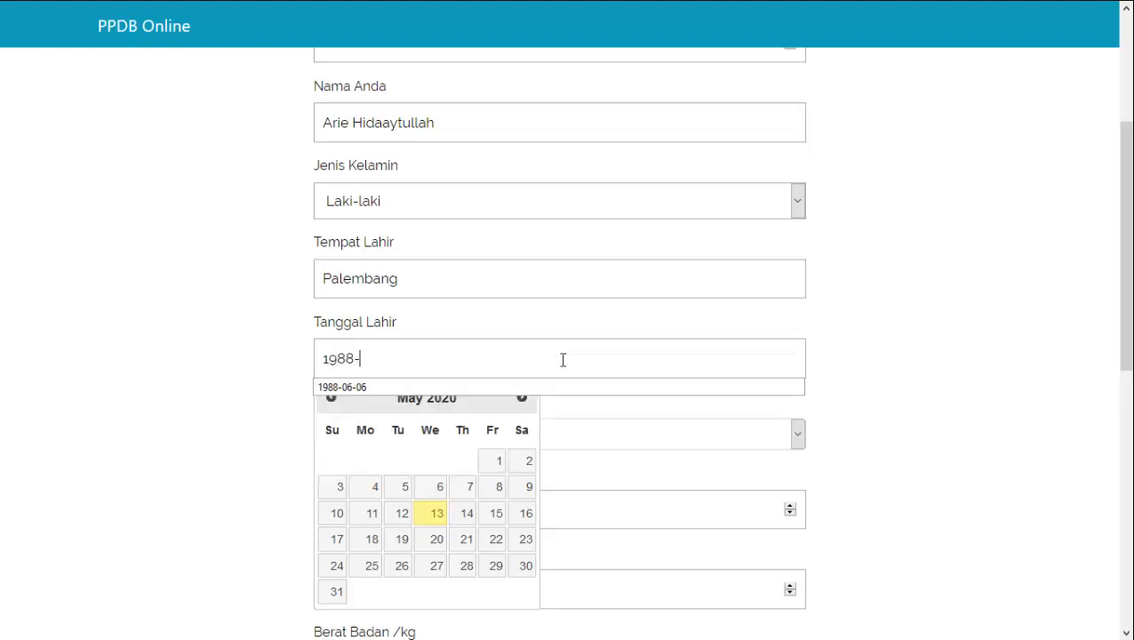
pyautogui.write('06-24')
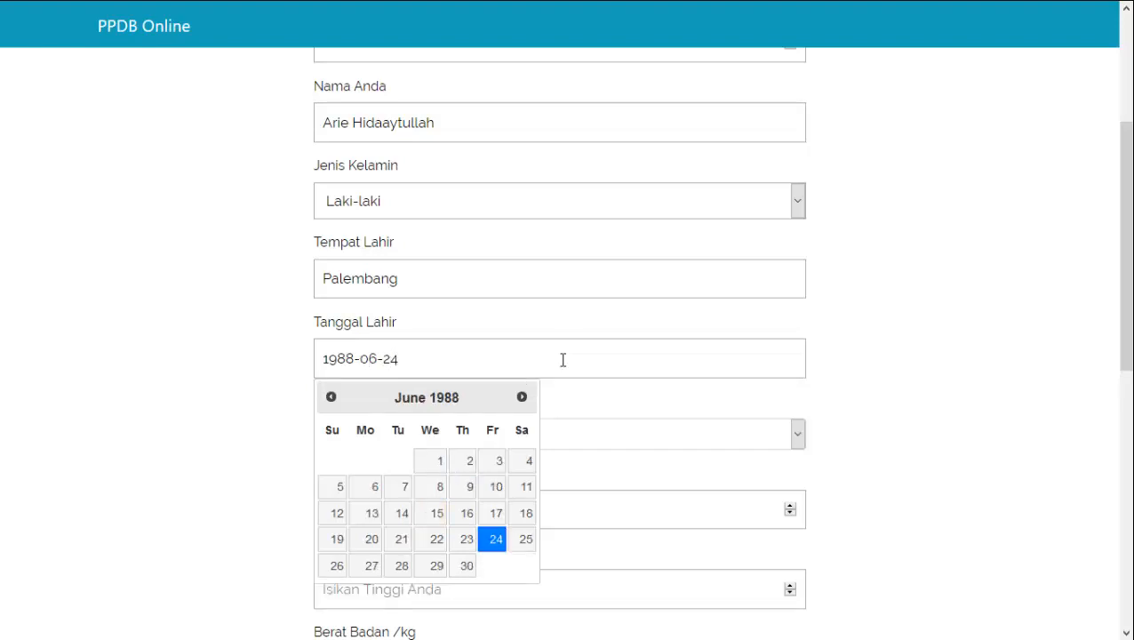
pyautogui.click(598, 394)
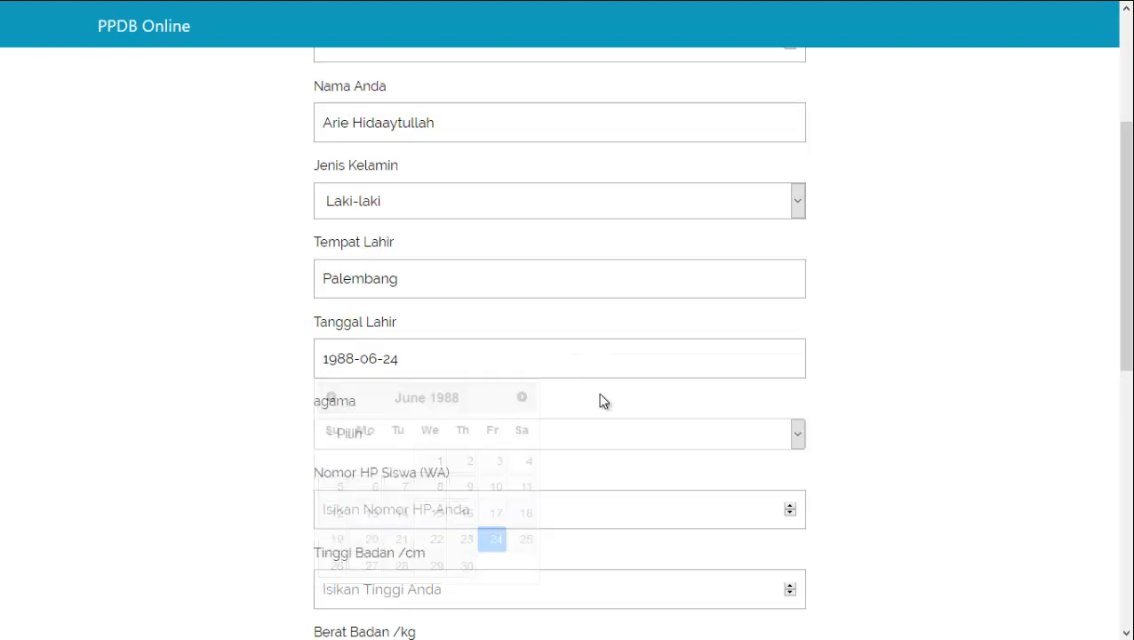
# Choose Islam as religion and enter the student's phone number
pyautogui.click(440, 441)
pyautogui.click(429, 495)
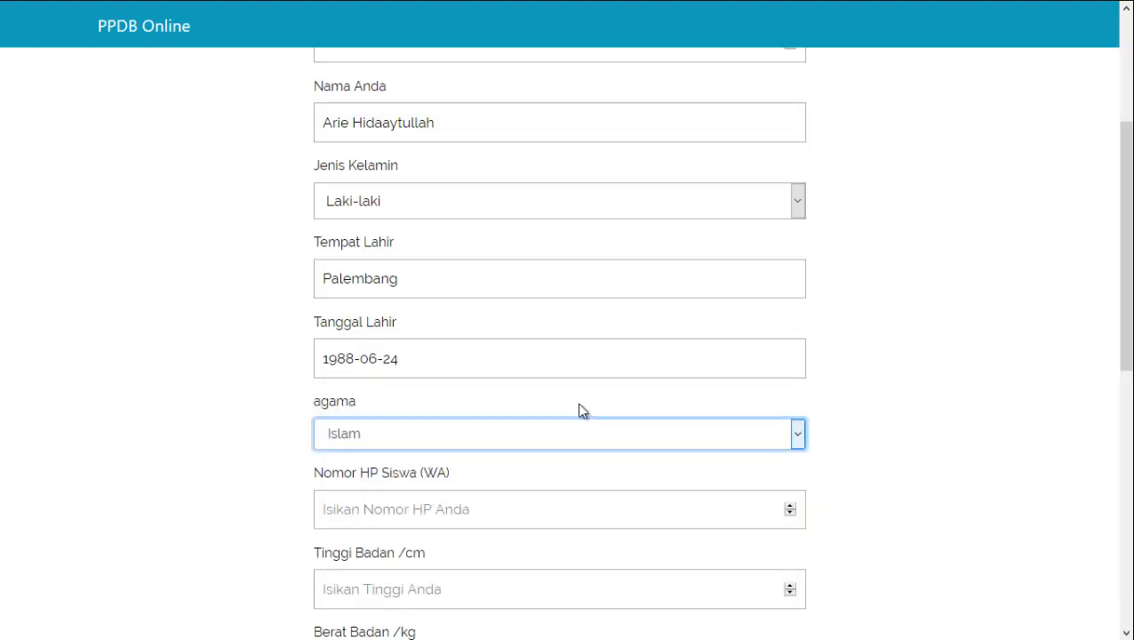
pyautogui.scroll(-1, 577, 409)
pyautogui.click(473, 434)
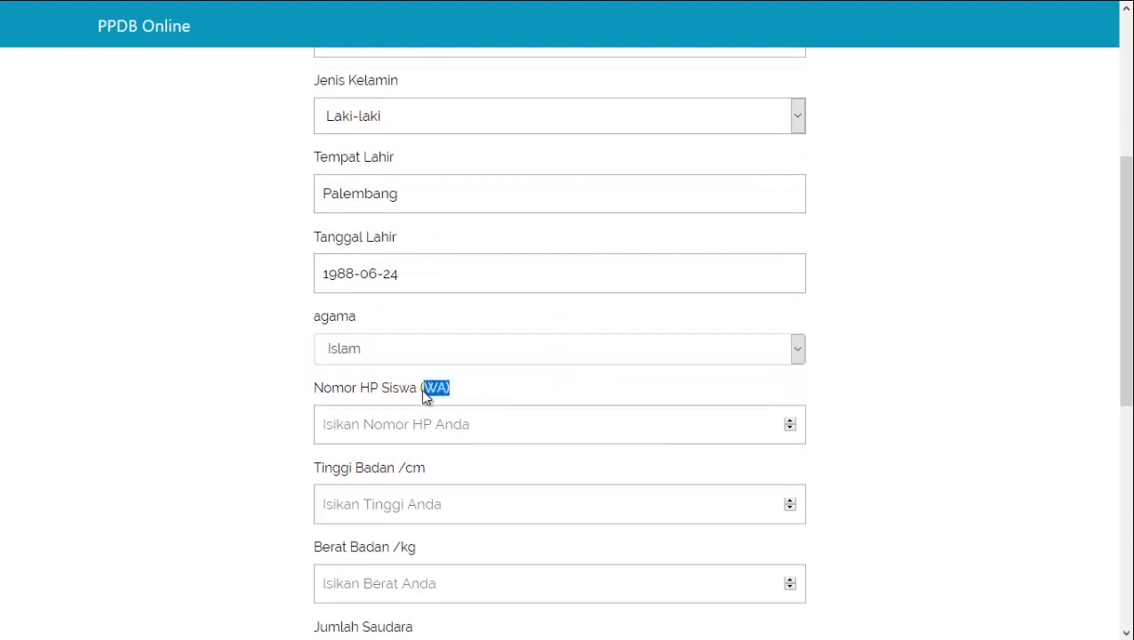
pyautogui.moveTo(330, 389); pyautogui.dragTo(311, 388)
pyautogui.click(339, 417)
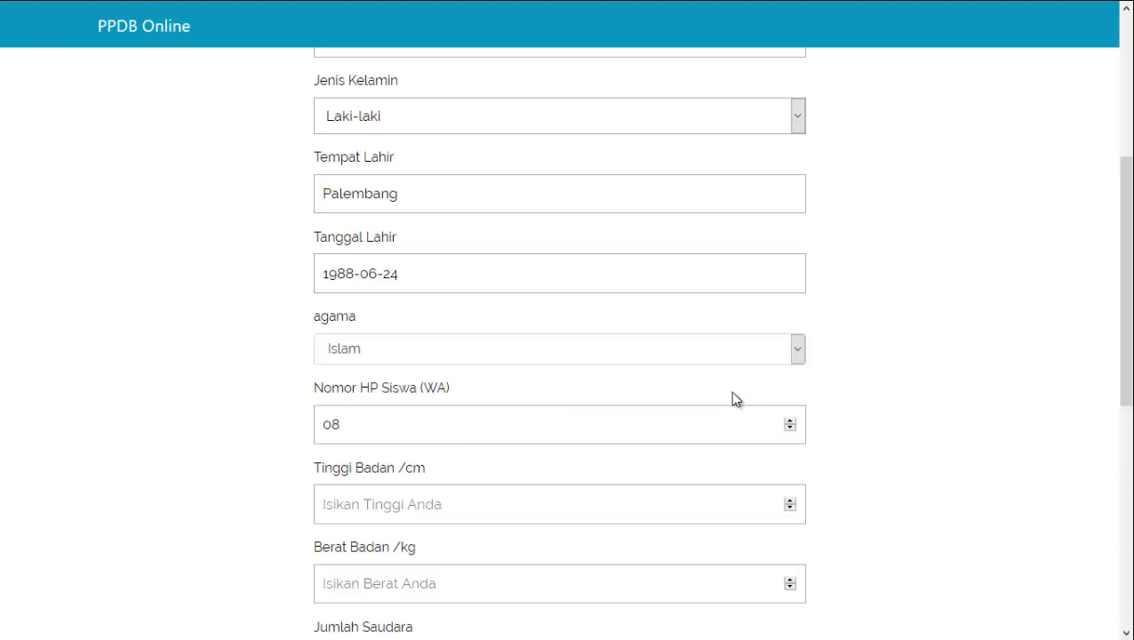
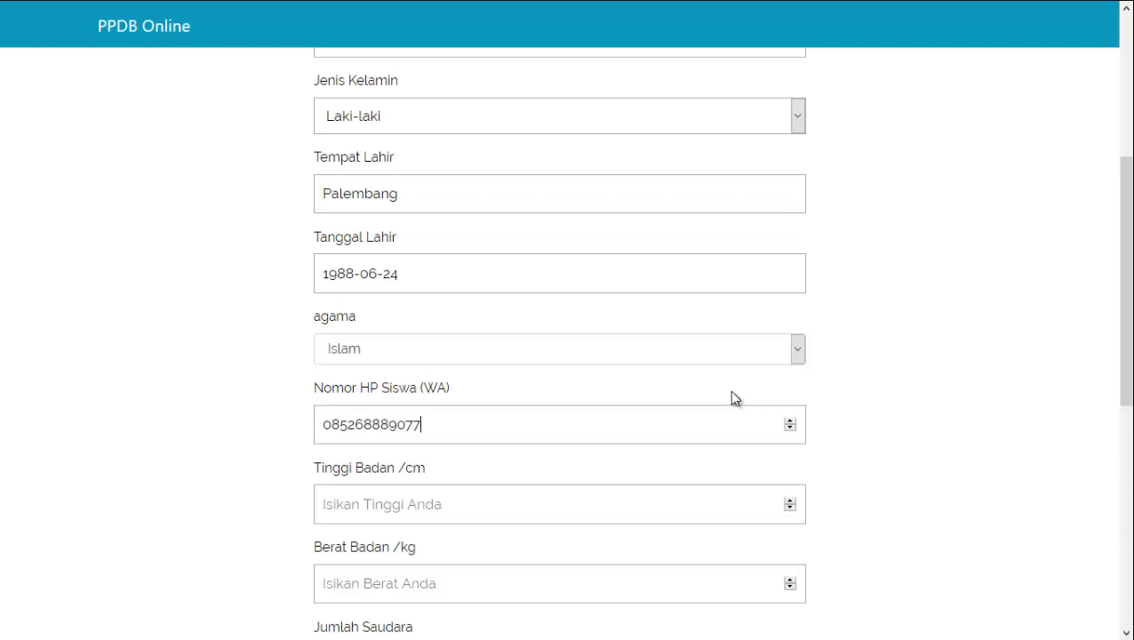
pyautogui.scroll(-1, 630, 412)
pyautogui.scroll(1, 476, 434)
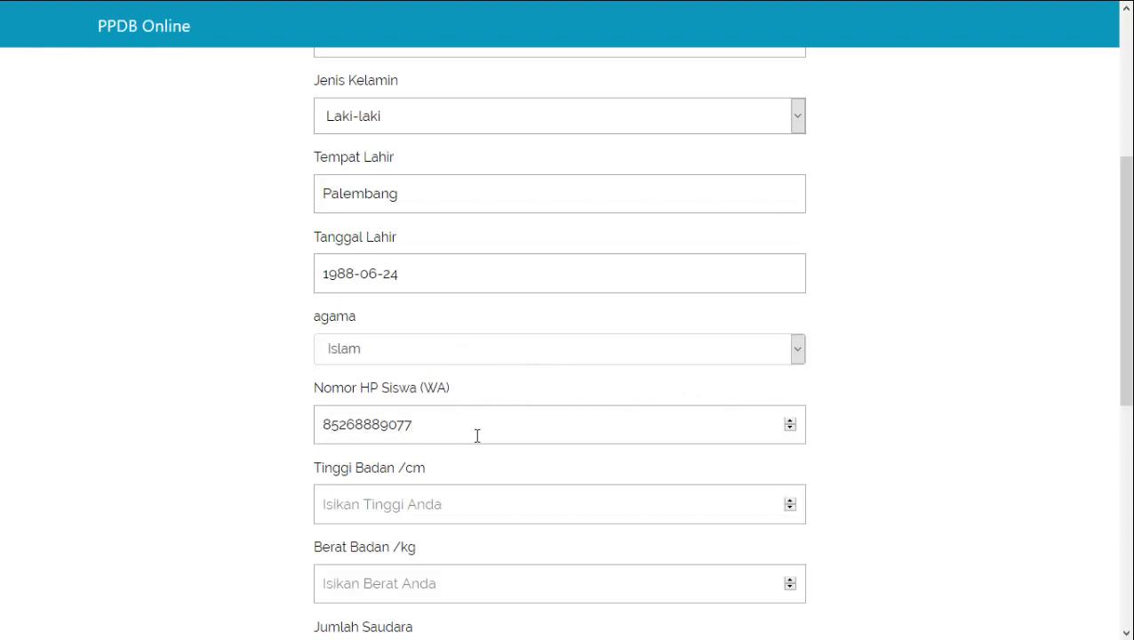
pyautogui.click(476, 504)
pyautogui.scroll(-1, 1022, 480)
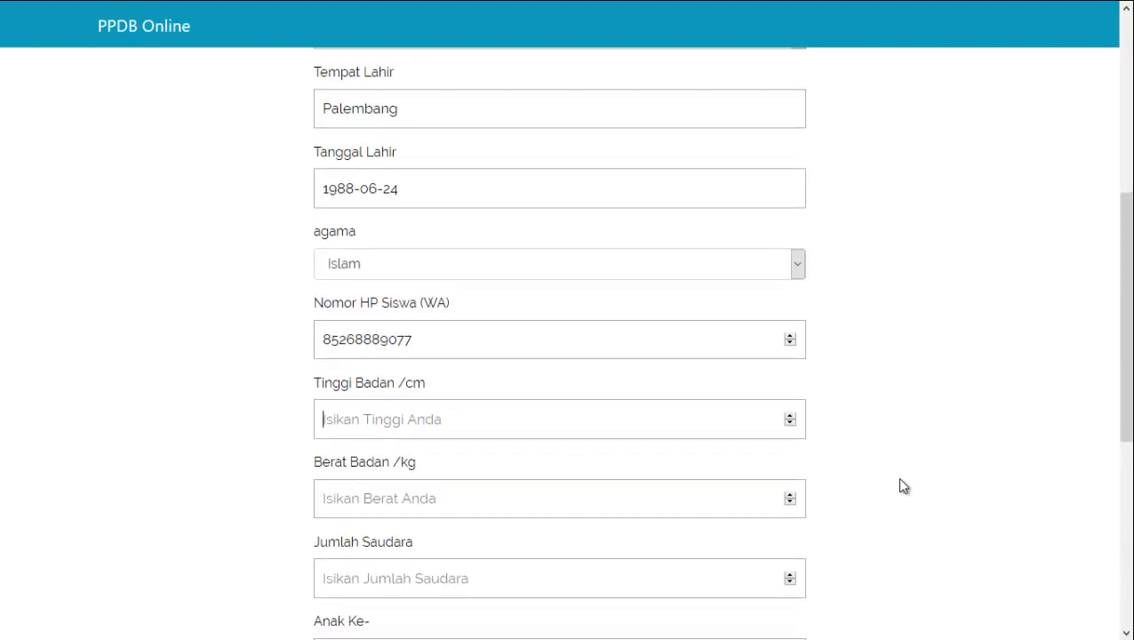
# Enter height 154 cm, weight 47 kg, 5 siblings, and Anak Ke- 2
pyautogui.write('154')
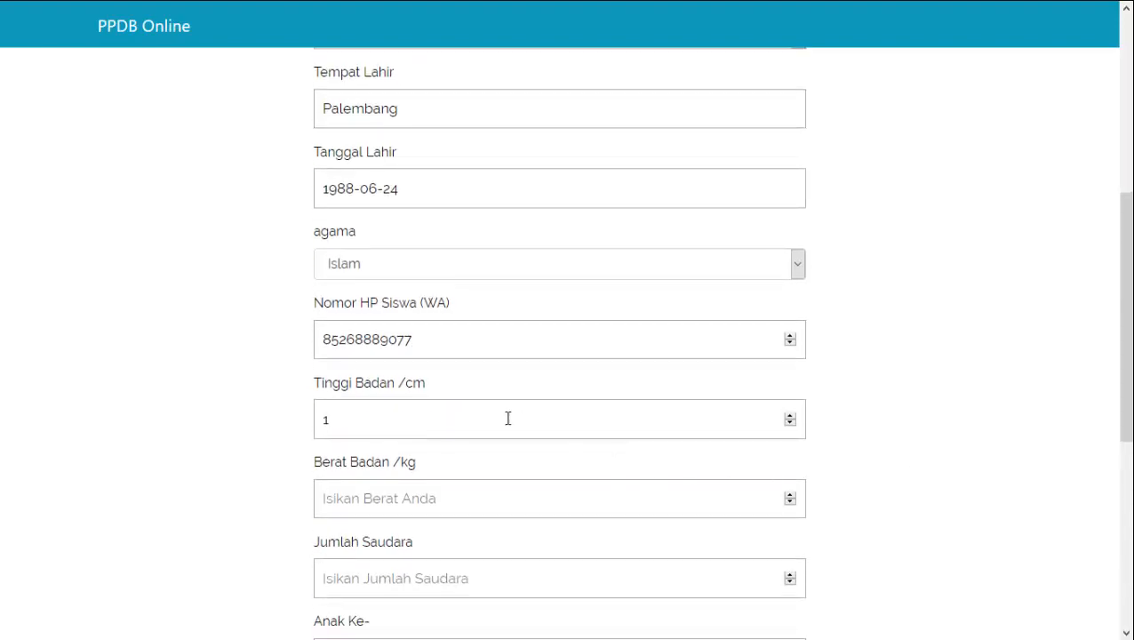
pyautogui.doubleClick(418, 383)
pyautogui.click(352, 423)
pyautogui.doubleClick(412, 384)
pyautogui.click(375, 424)
pyautogui.click(433, 503)
pyautogui.write('47')
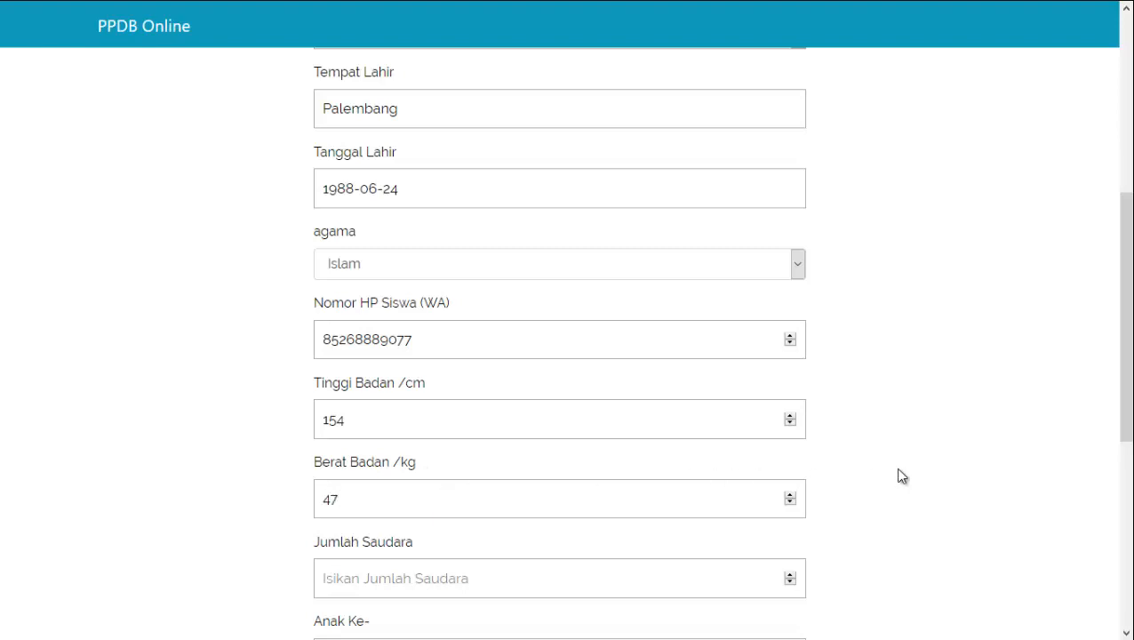
pyautogui.scroll(-2, 526, 473)
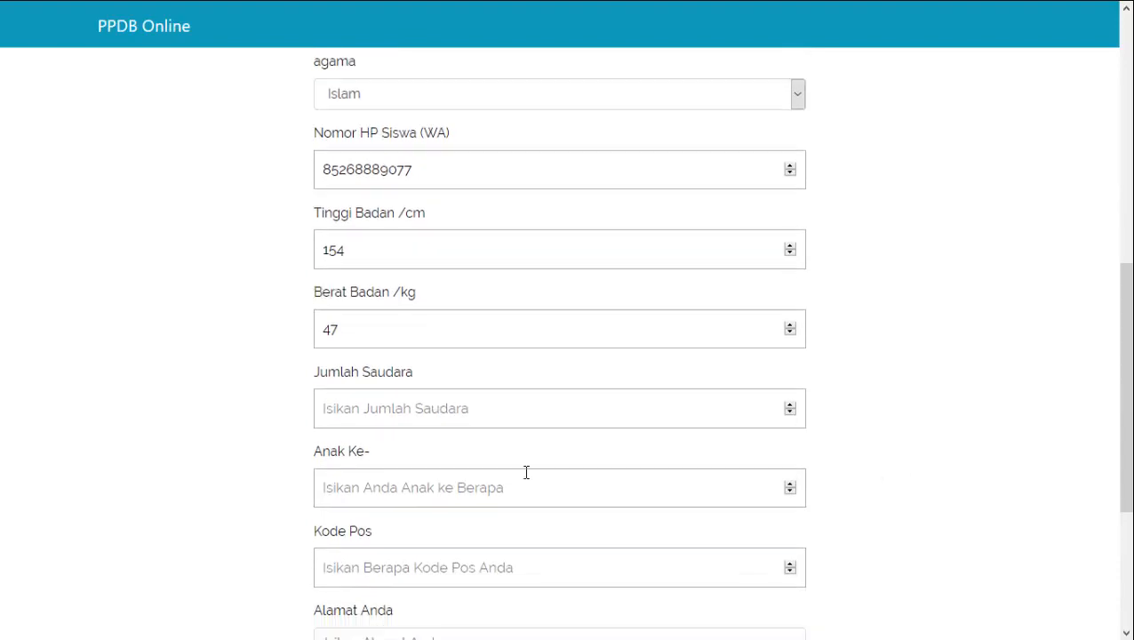
pyautogui.click(458, 424)
pyautogui.write('5')
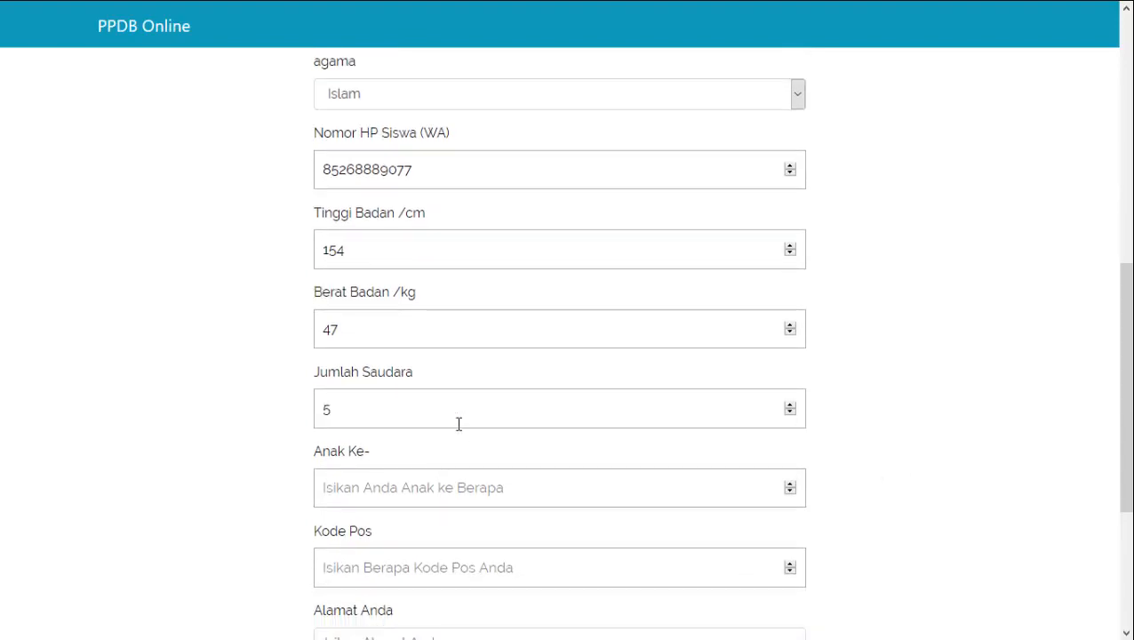
pyautogui.click(432, 490)
pyautogui.write('2')
# Fill in the postal code and the student's home address
pyautogui.scroll(-2, 924, 436)
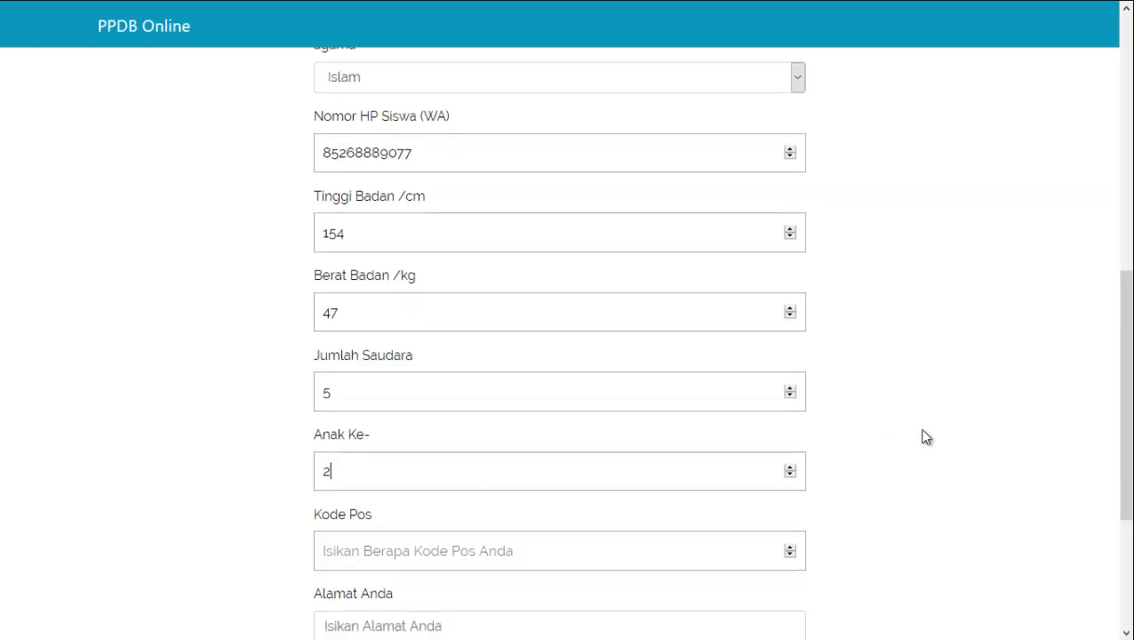
pyautogui.click(522, 406)
pyautogui.write('3')
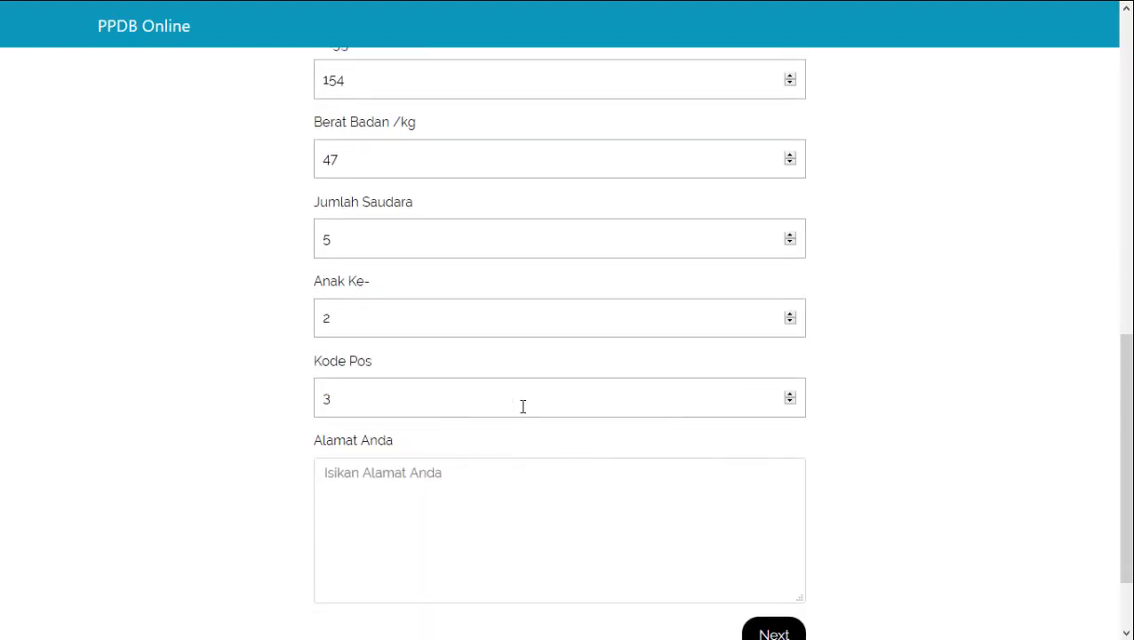
pyautogui.write('0253')
pyautogui.click(458, 484)
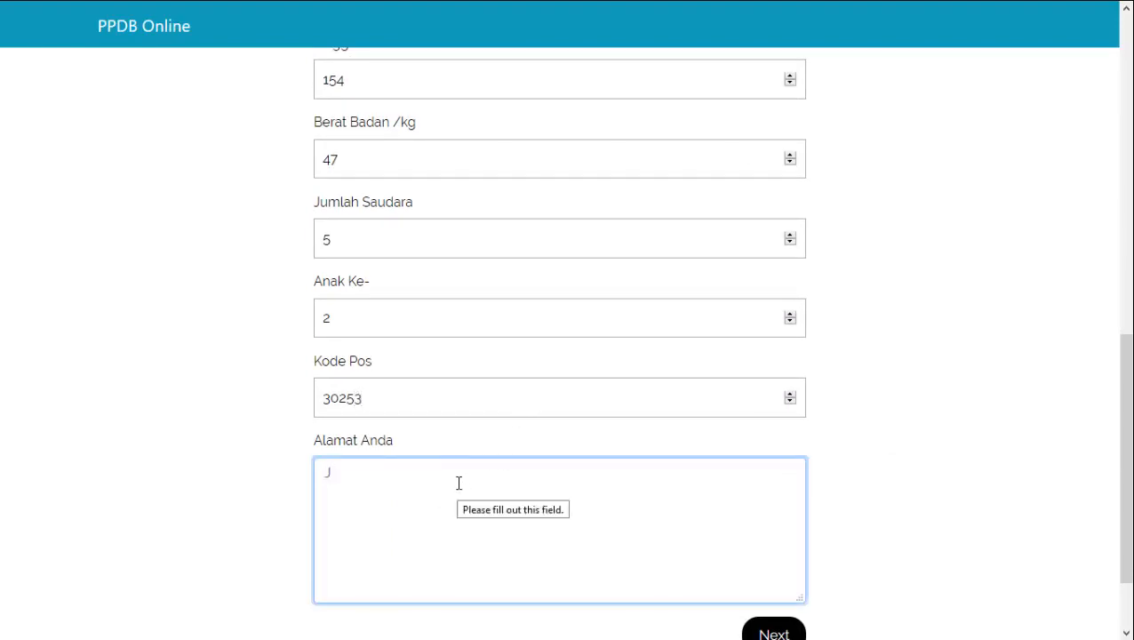
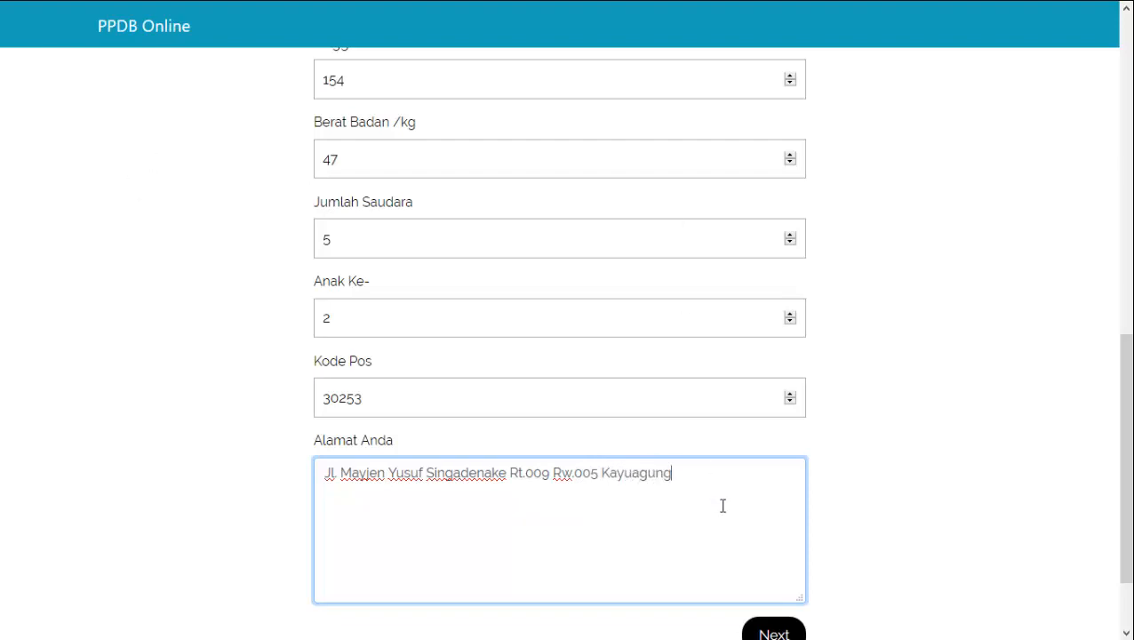
pyautogui.scroll(-2, 861, 538)
pyautogui.scroll(15, 858, 539)
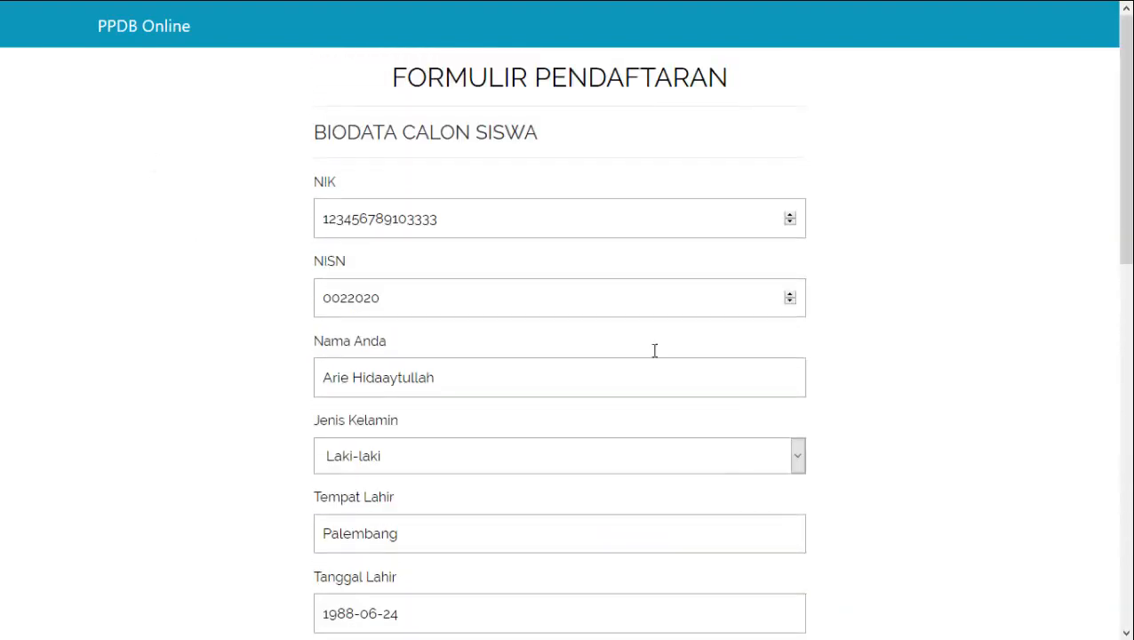
pyautogui.scroll(-15, 899, 314)
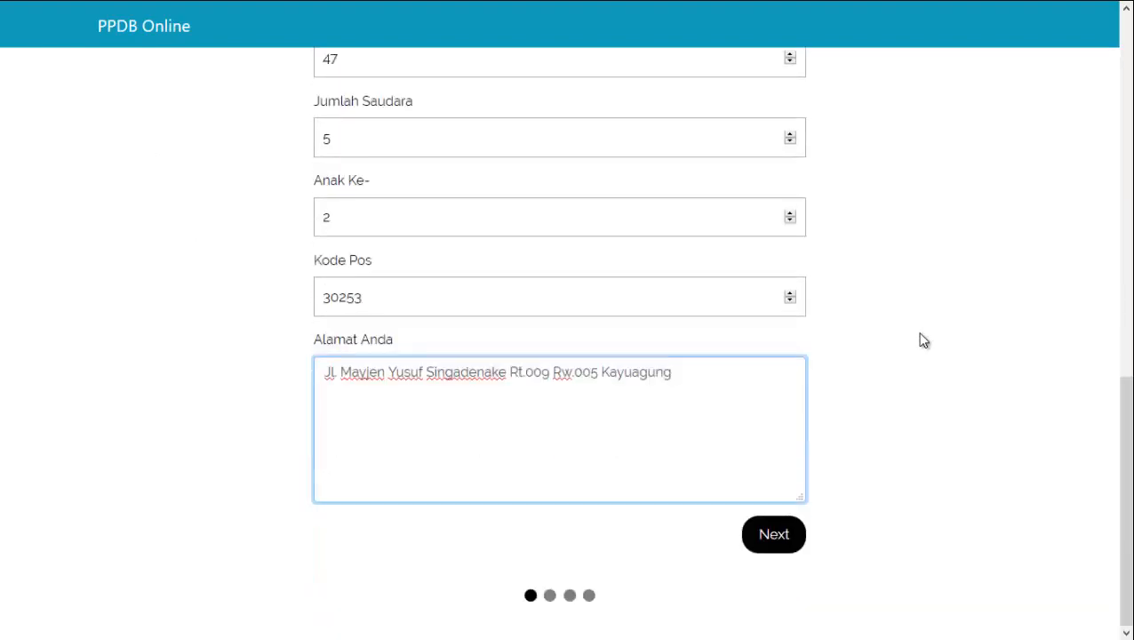
# Advance to the Biodata Akademik step and set Tahun Lulus to 2020
pyautogui.click(785, 539)
pyautogui.scroll(3, 841, 496)
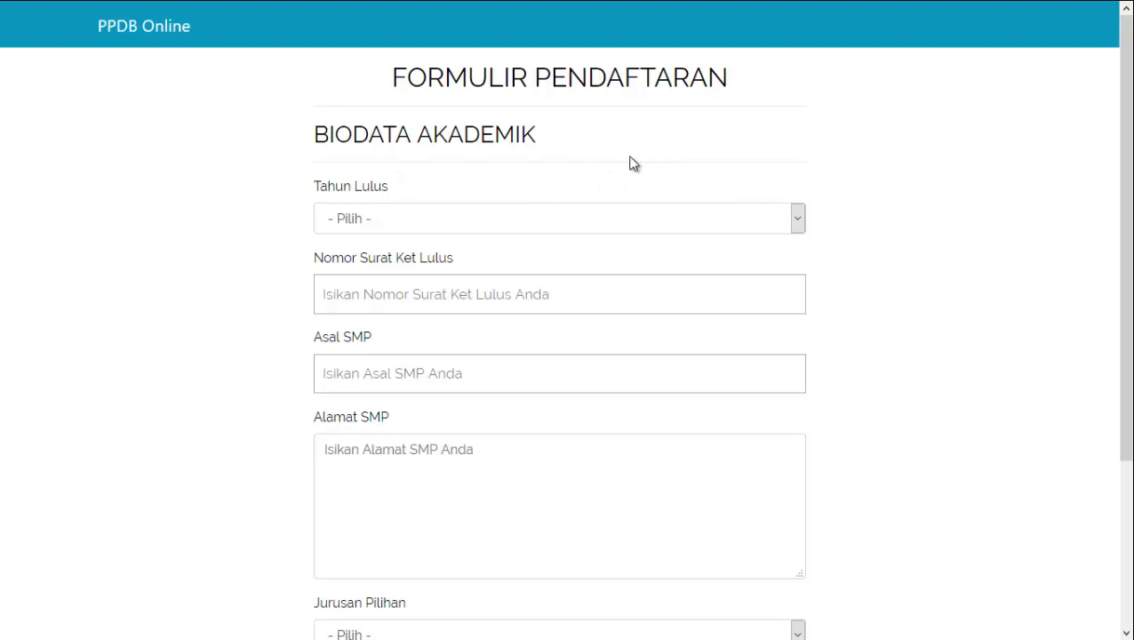
pyautogui.scroll(-1, 631, 163)
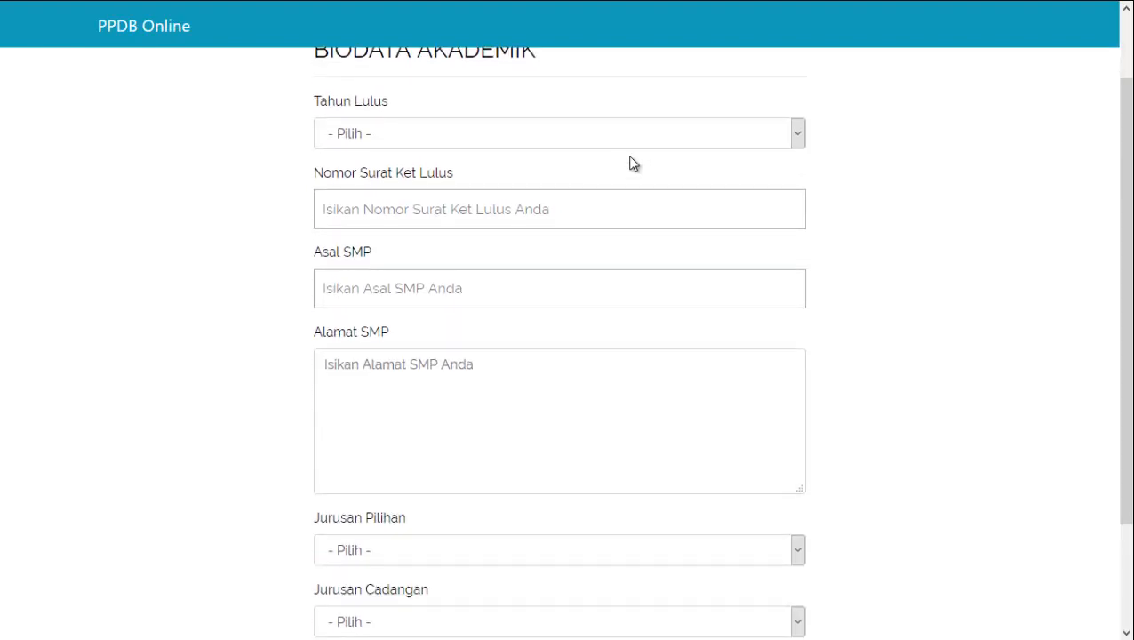
pyautogui.scroll(1, 475, 220)
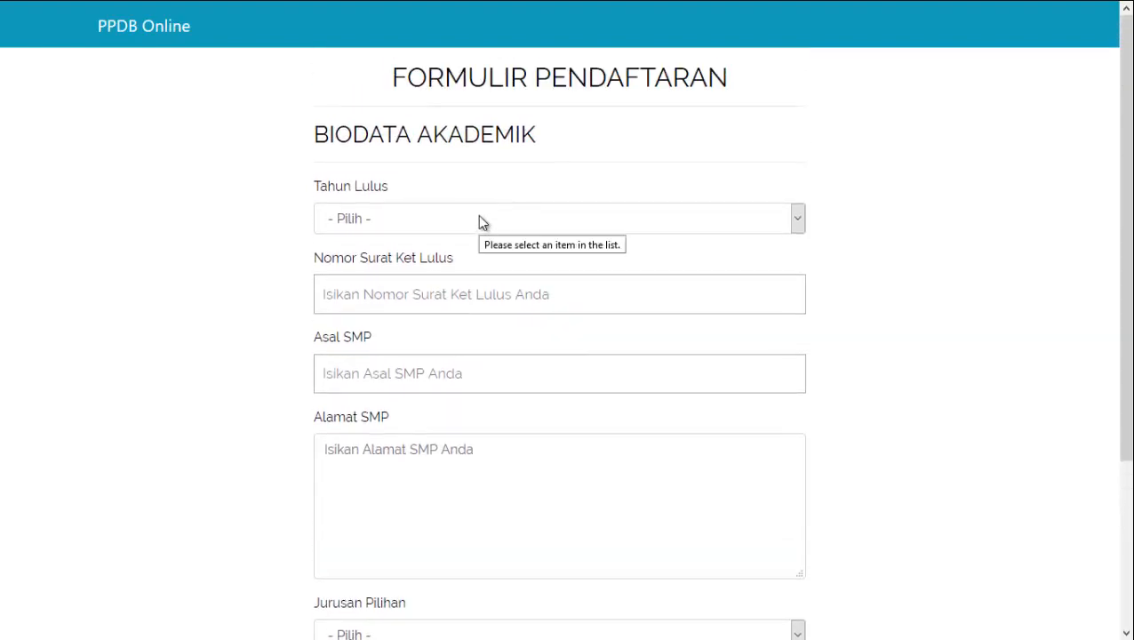
pyautogui.scroll(-3, 498, 253)
pyautogui.scroll(3, 500, 256)
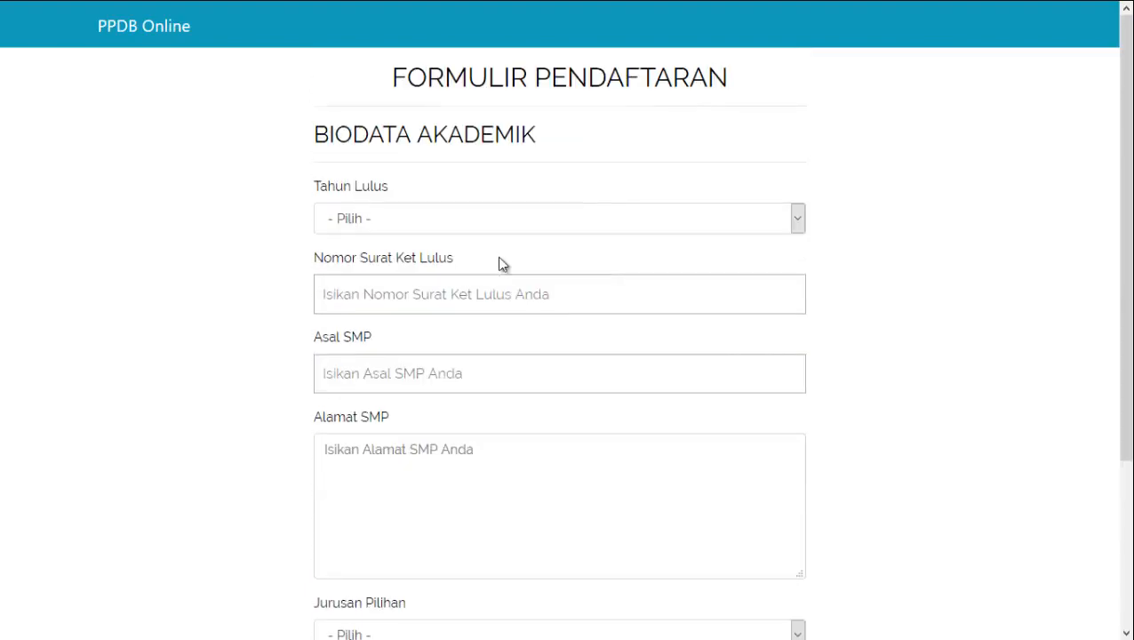
pyautogui.click(636, 224)
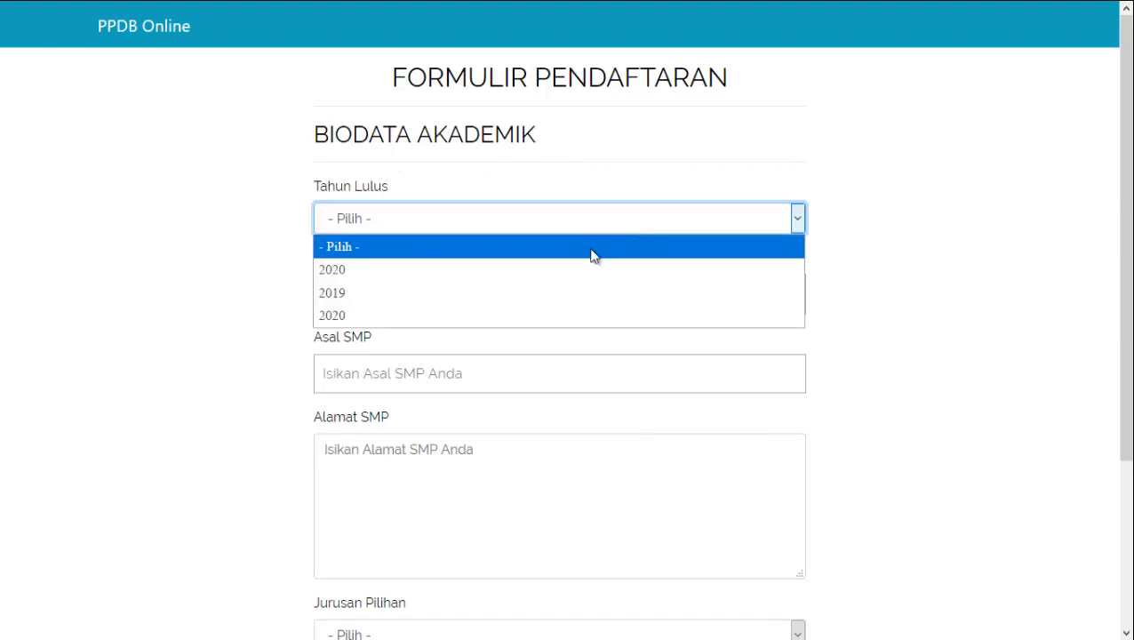
pyautogui.click(564, 267)
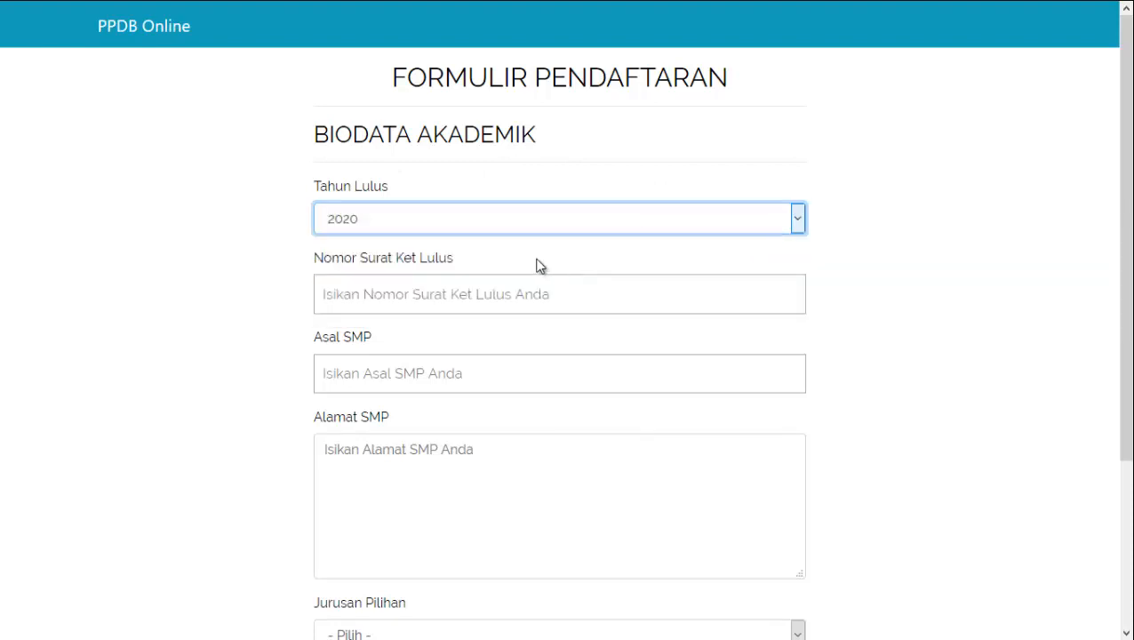
# Fill the Nomor Surat Ket Lulus field from its saved autocomplete suggestion
pyautogui.click(485, 301)
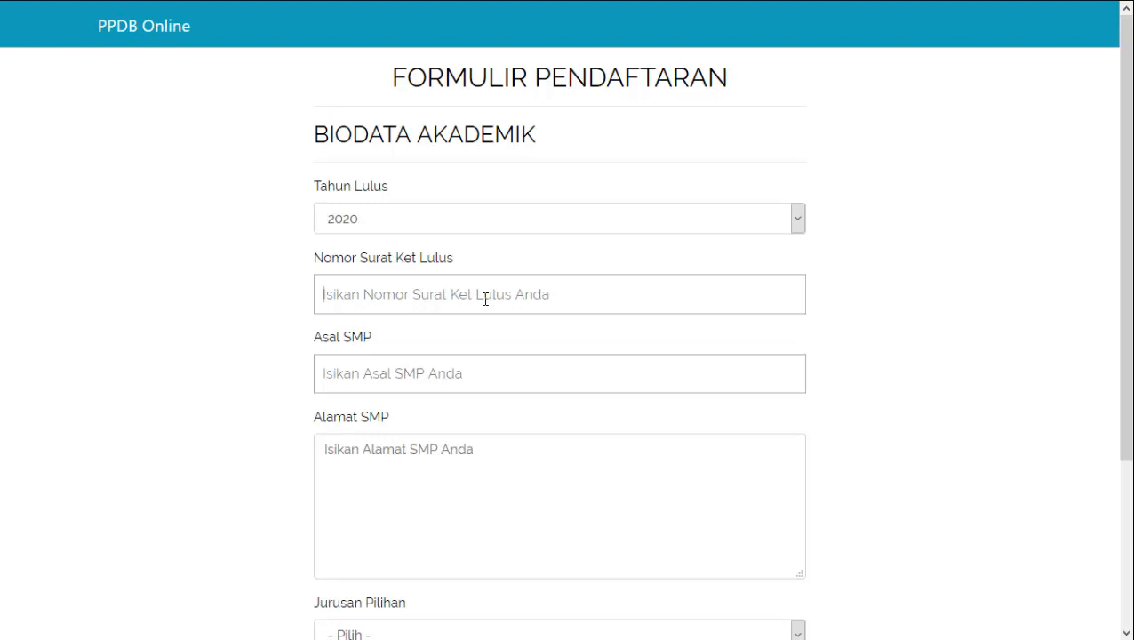
pyautogui.click(483, 303)
pyautogui.write('200')
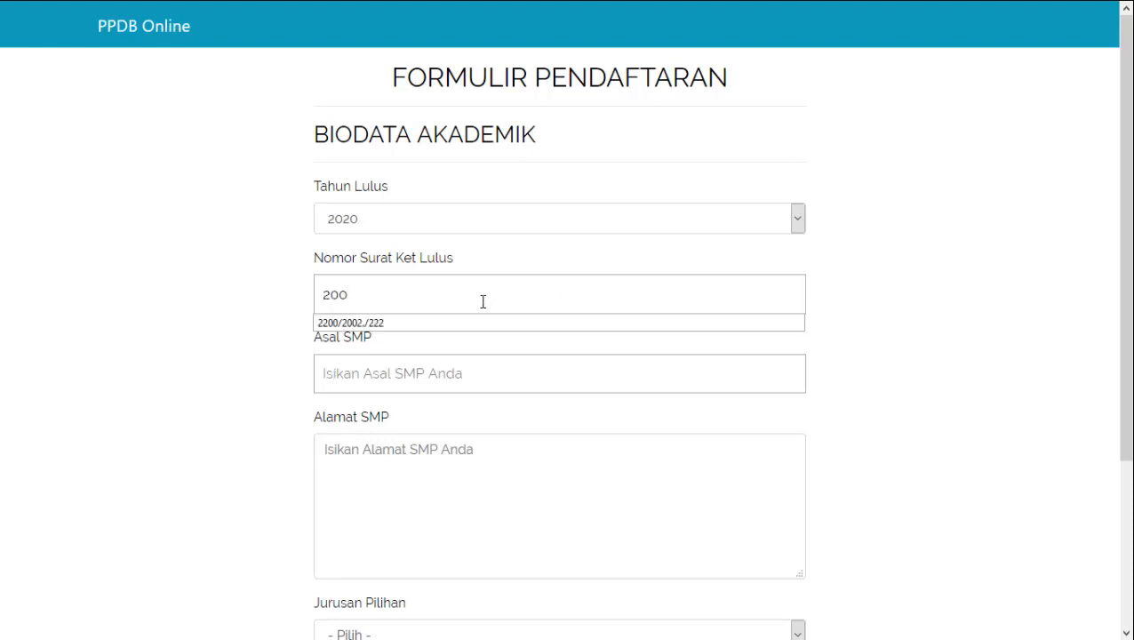
pyautogui.press('Down')
pyautogui.press('Return')
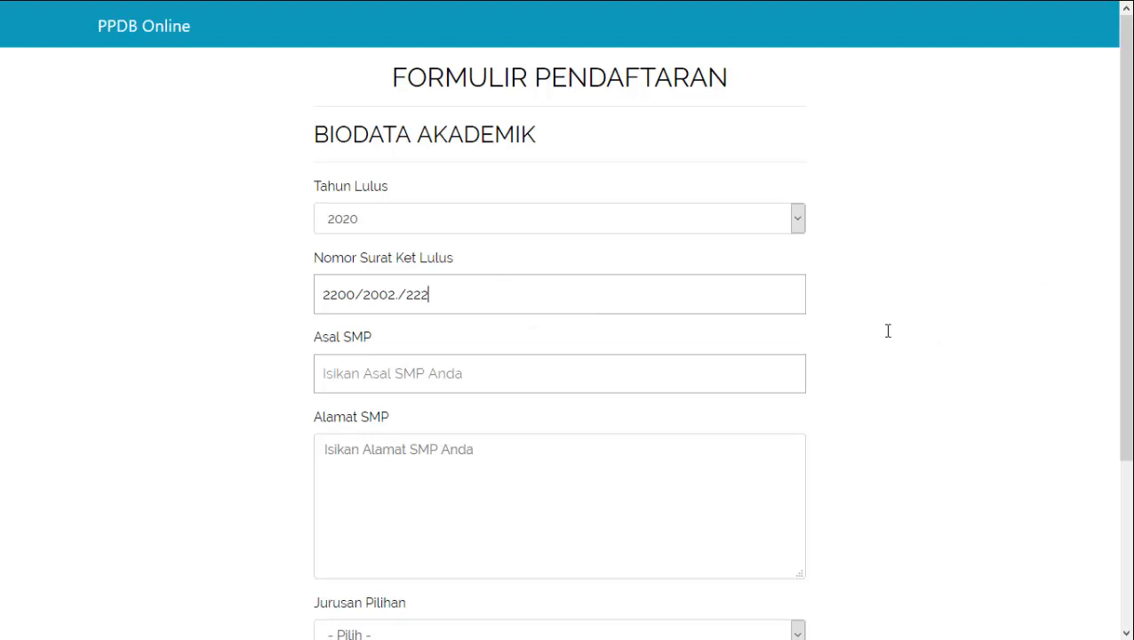
pyautogui.moveTo(475, 299); pyautogui.dragTo(202, 322)
pyautogui.click(204, 322)
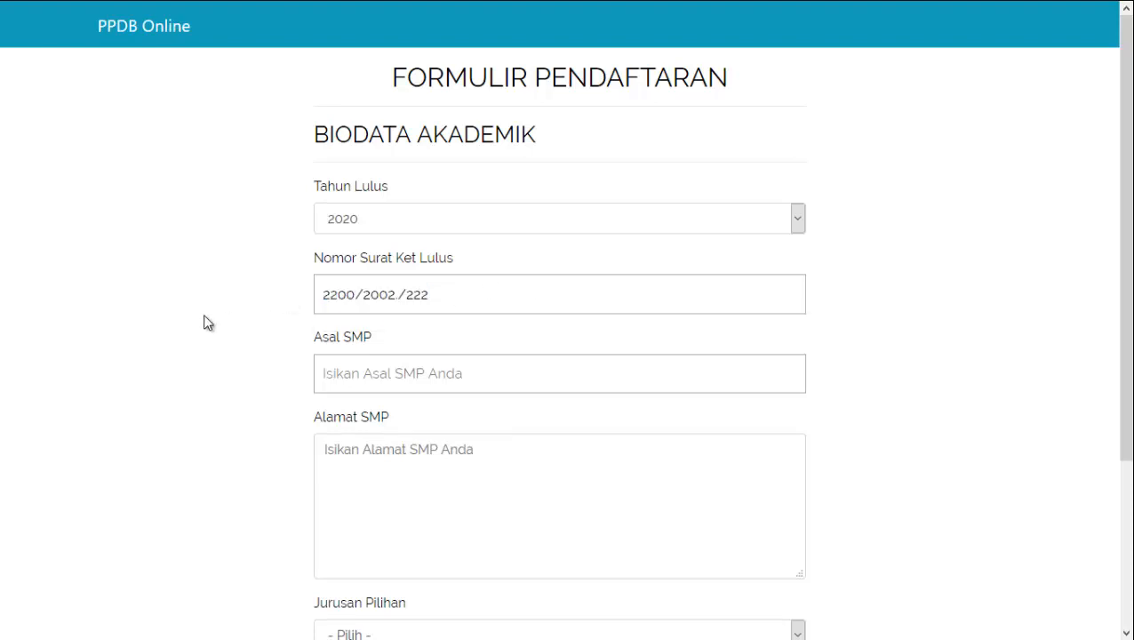
# Choose SMP Negeri 1 Medan as Asal SMP from the saved entries
pyautogui.click(498, 373)
pyautogui.click(497, 373)
pyautogui.click(497, 373)
pyautogui.click(420, 405)
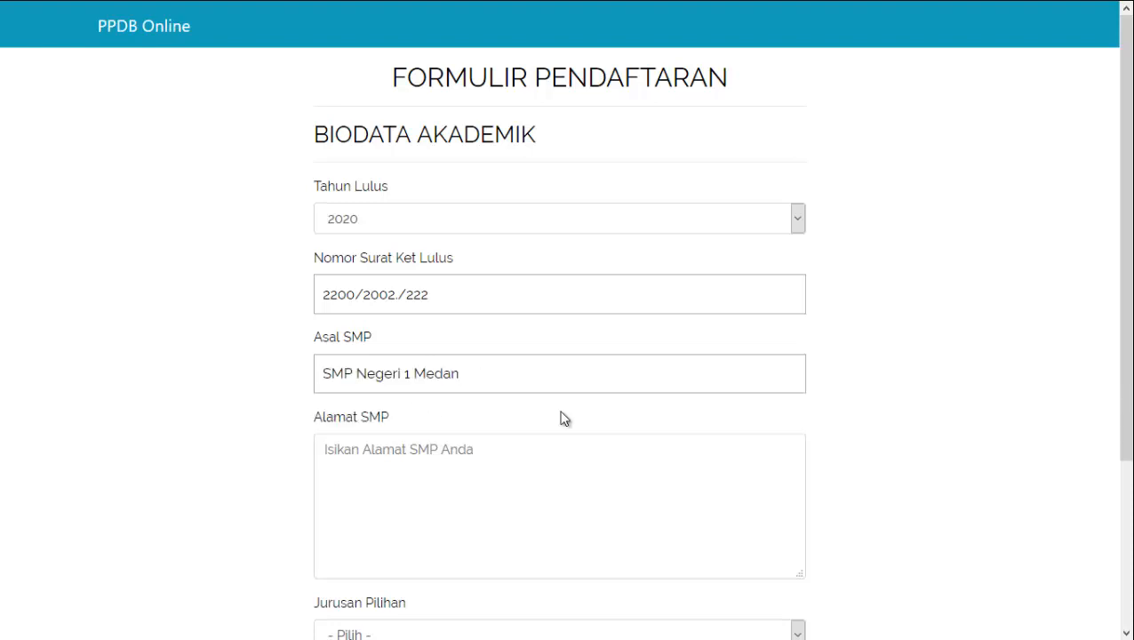
# Enter the junior high school's address, removing the duplicated 'Jl.'
pyautogui.scroll(-2, 653, 399)
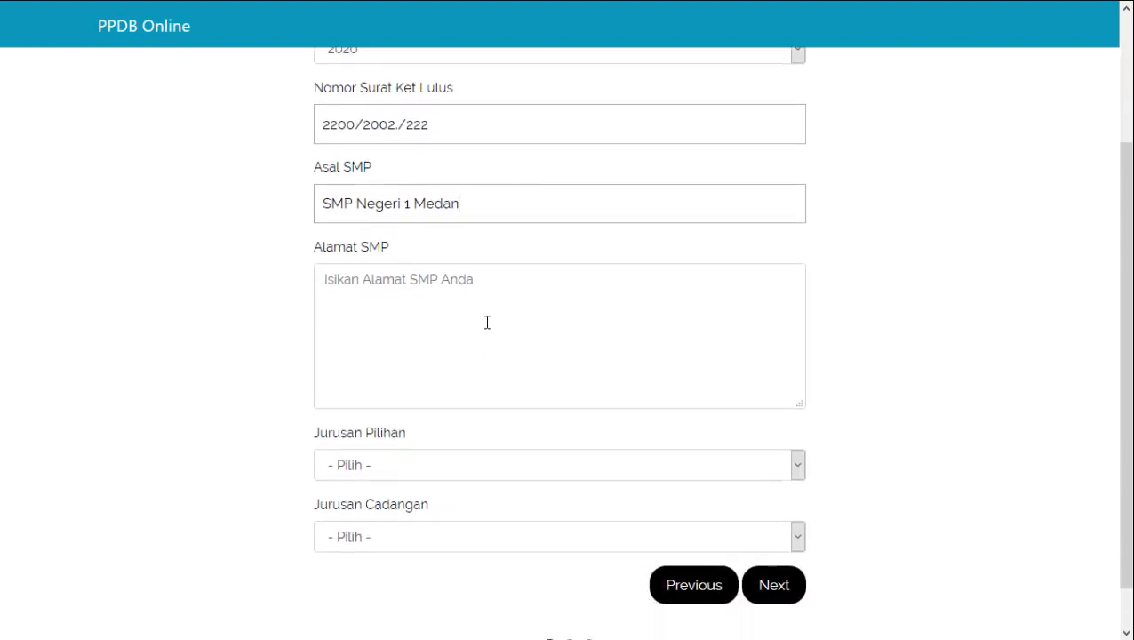
pyautogui.click(455, 285)
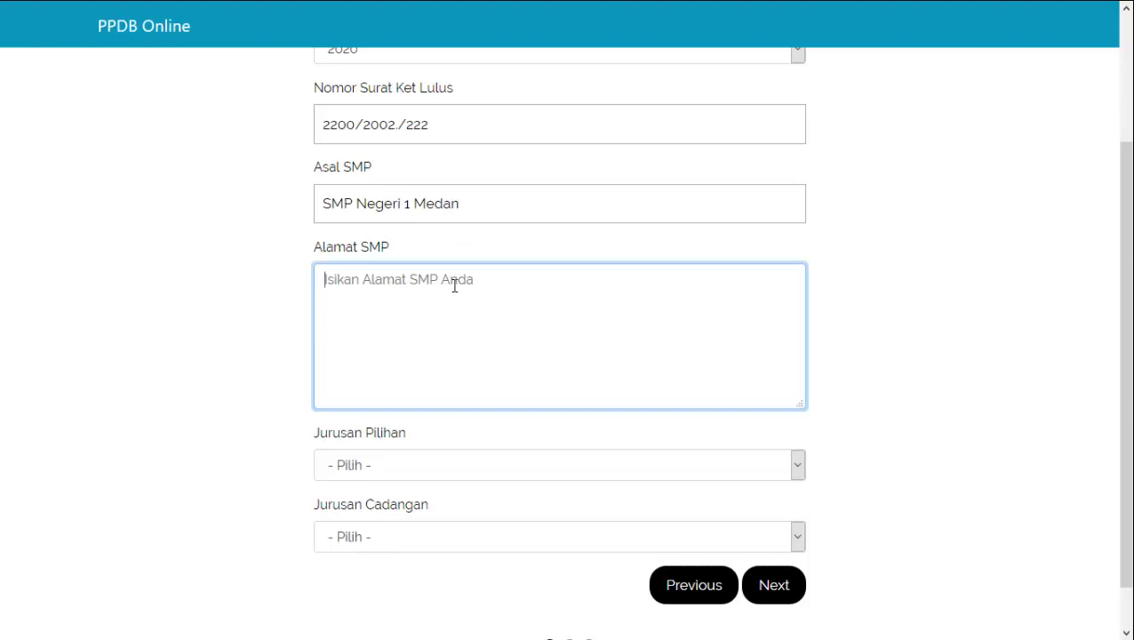
pyautogui.write('Jl. J')
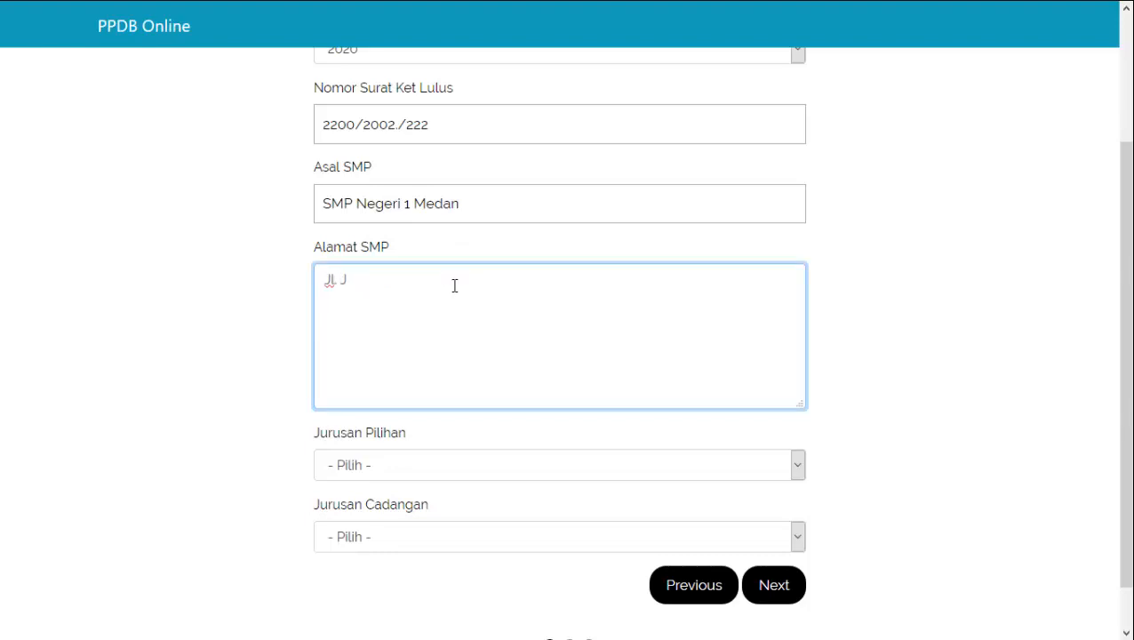
pyautogui.write('l. Medan raya ')
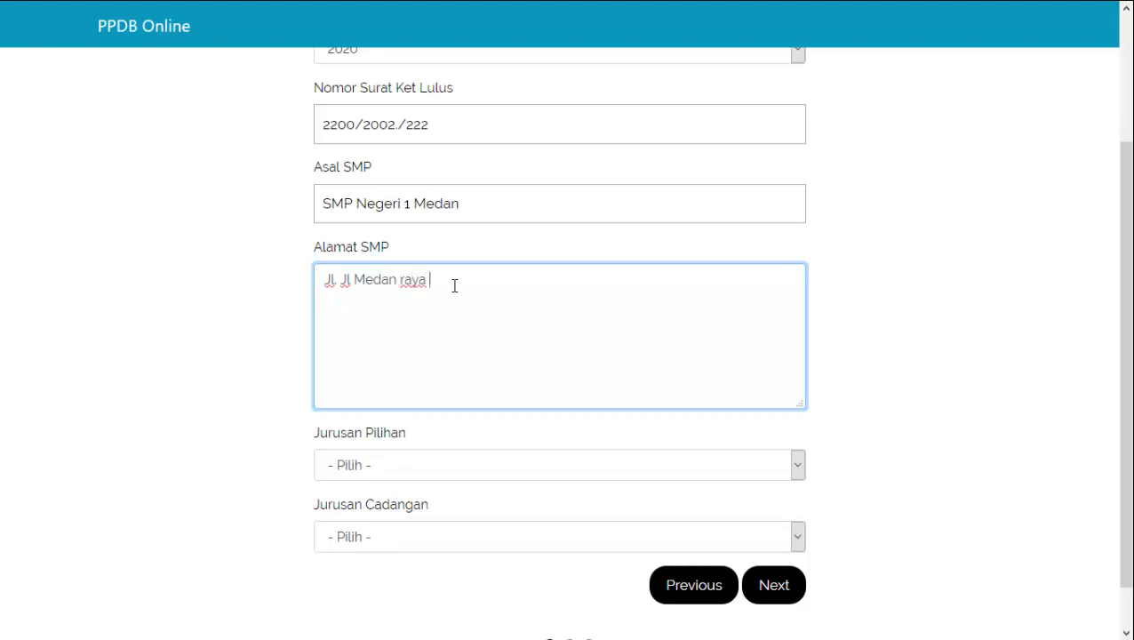
pyautogui.write('kecamatan Medan')
pyautogui.click(354, 282)
pyautogui.press('BackSpace')
pyautogui.press('BackSpace')
pyautogui.press('BackSpace')
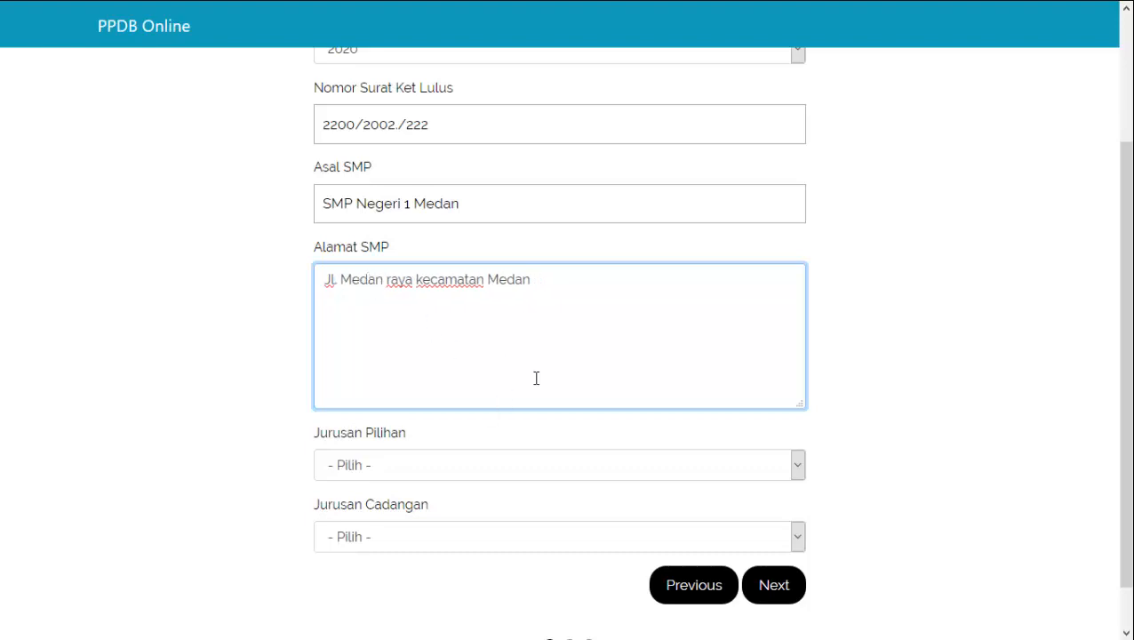
# Choose Teknik Komputer dan Jaringan as first major and Akuntansi Dan Keuangan Lembaga as backup
pyautogui.click(502, 469)
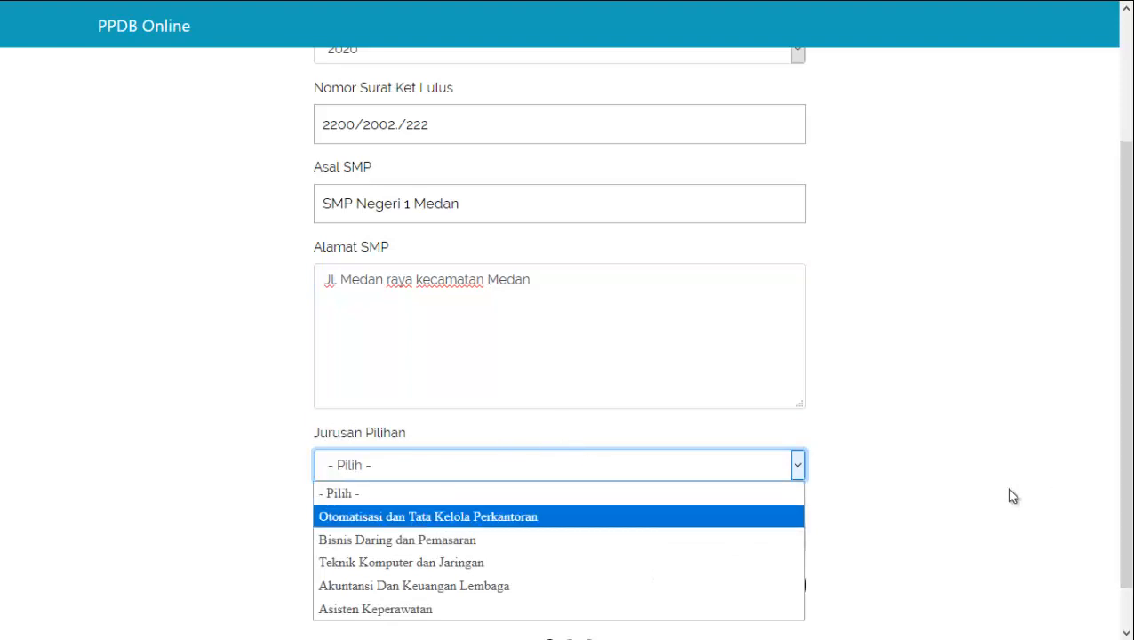
pyautogui.scroll(-1, 946, 496)
pyautogui.click(600, 416)
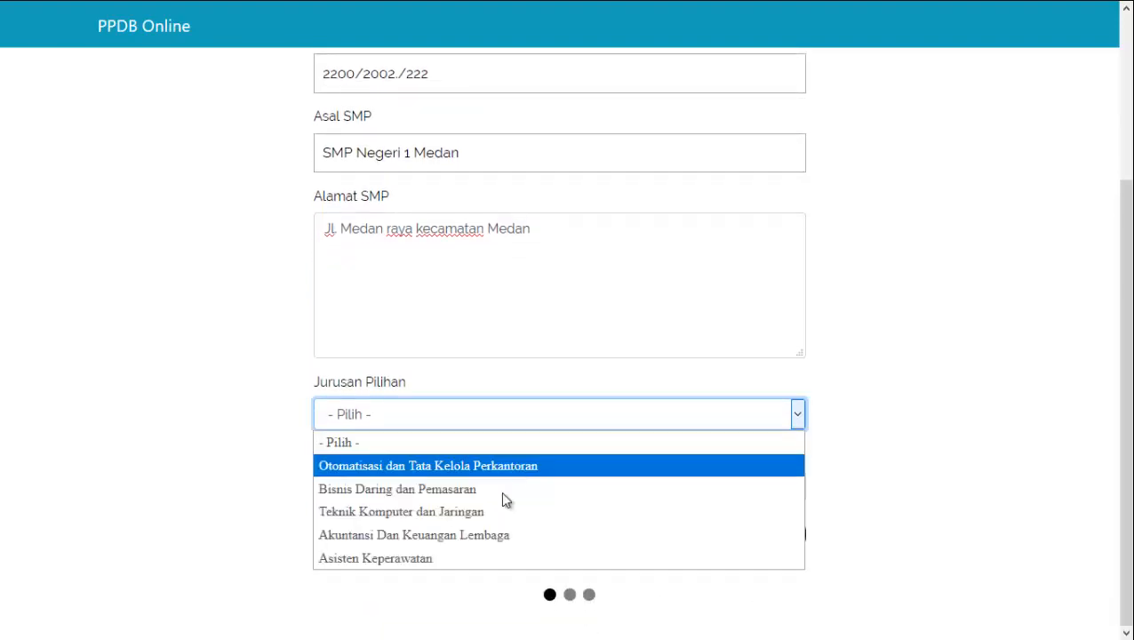
pyautogui.click(487, 513)
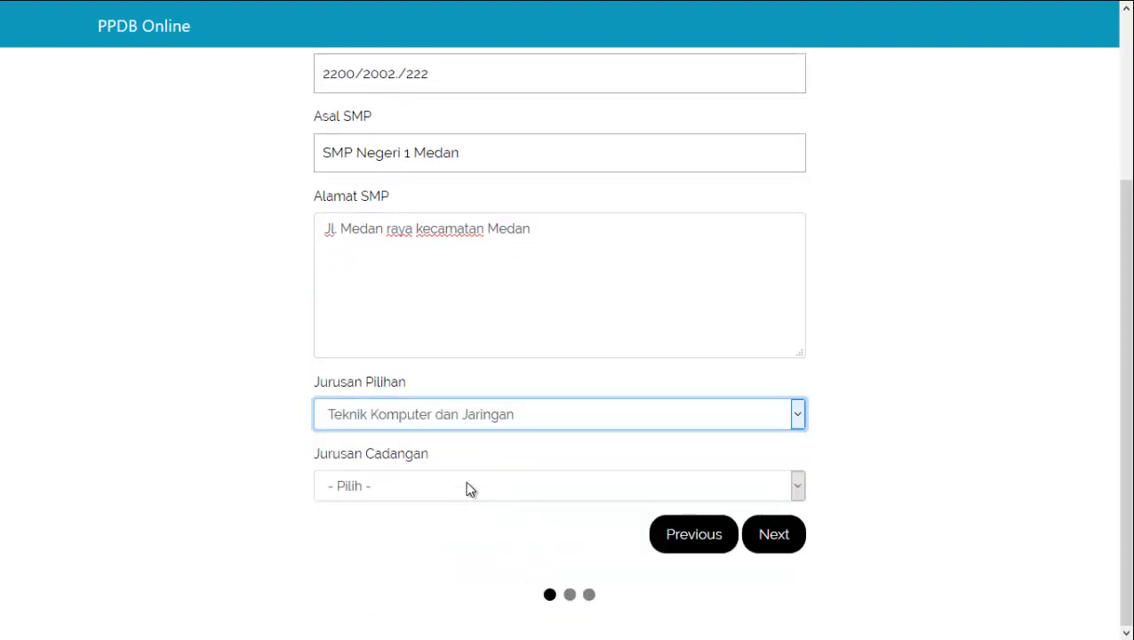
pyautogui.click(463, 479)
pyautogui.click(443, 434)
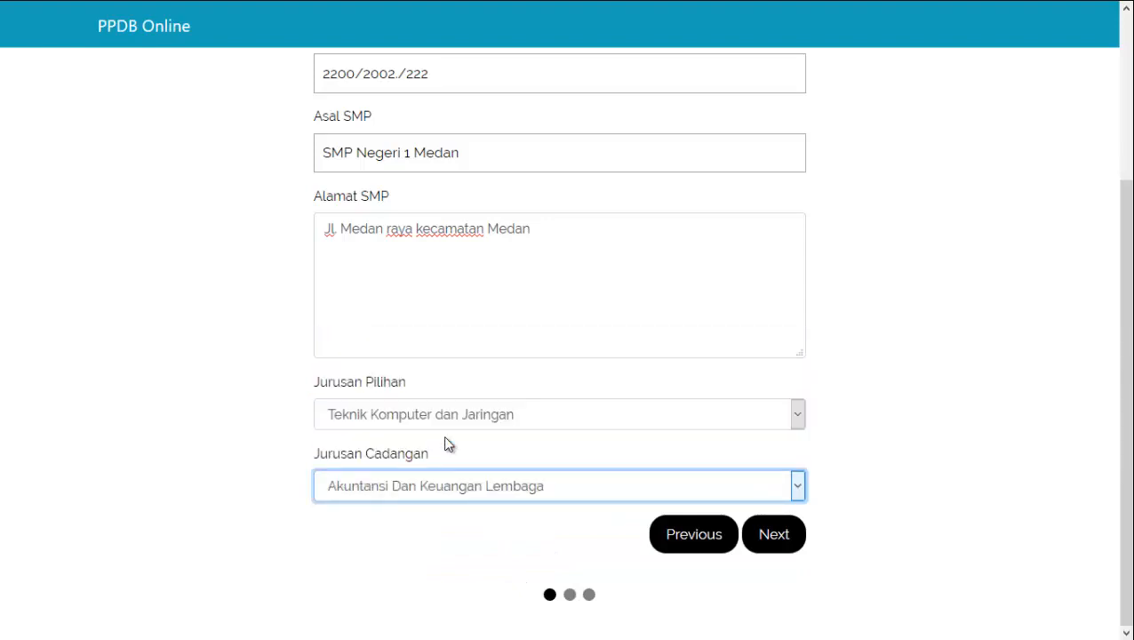
# Move to the Biodata Keluarga step and enter the father's NIK number
pyautogui.click(780, 542)
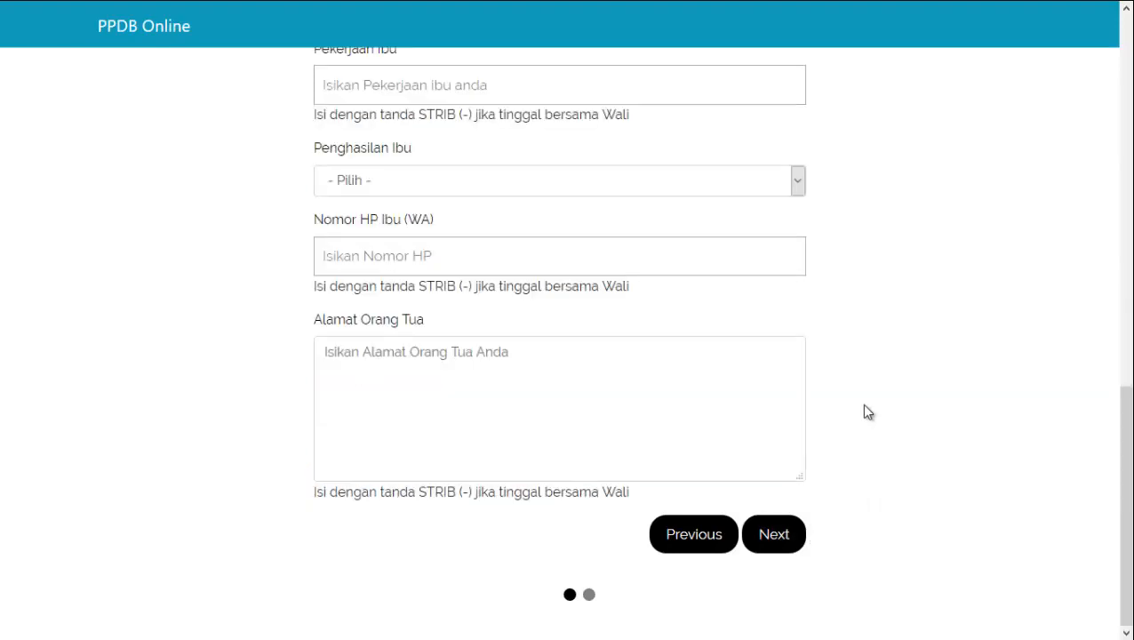
pyautogui.scroll(9, 863, 410)
pyautogui.scroll(2, 861, 403)
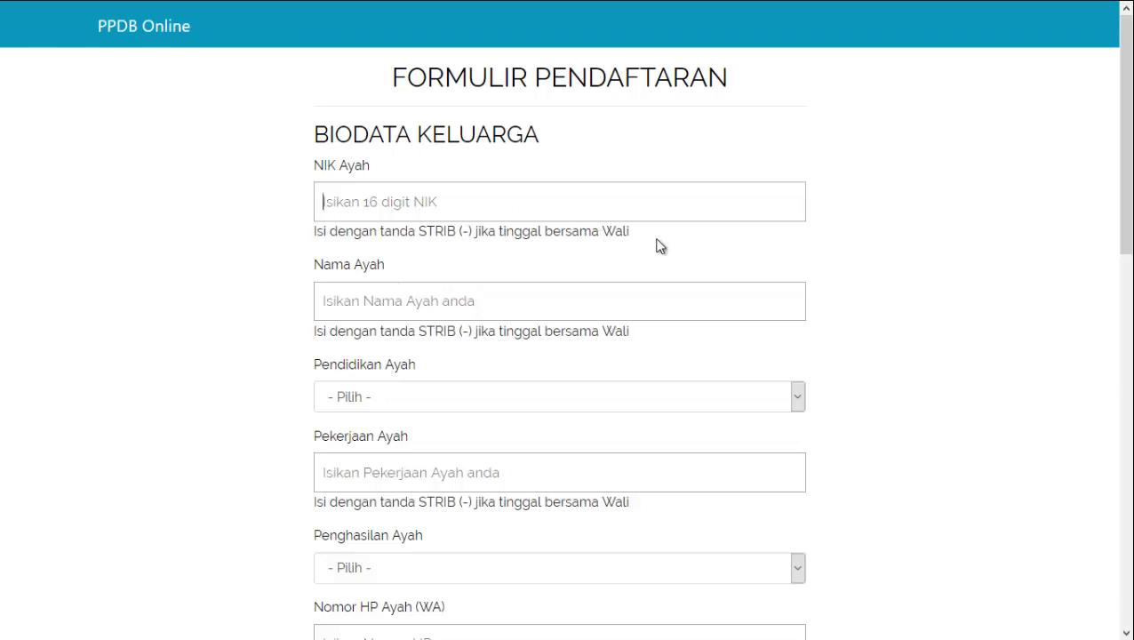
pyautogui.click(543, 207)
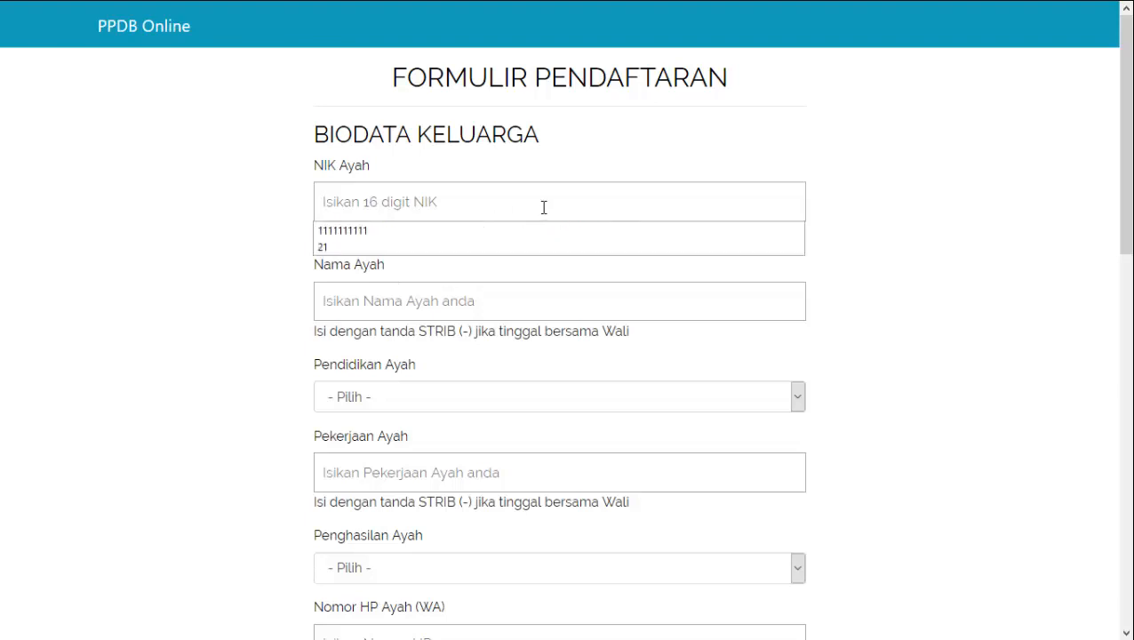
pyautogui.click(544, 207)
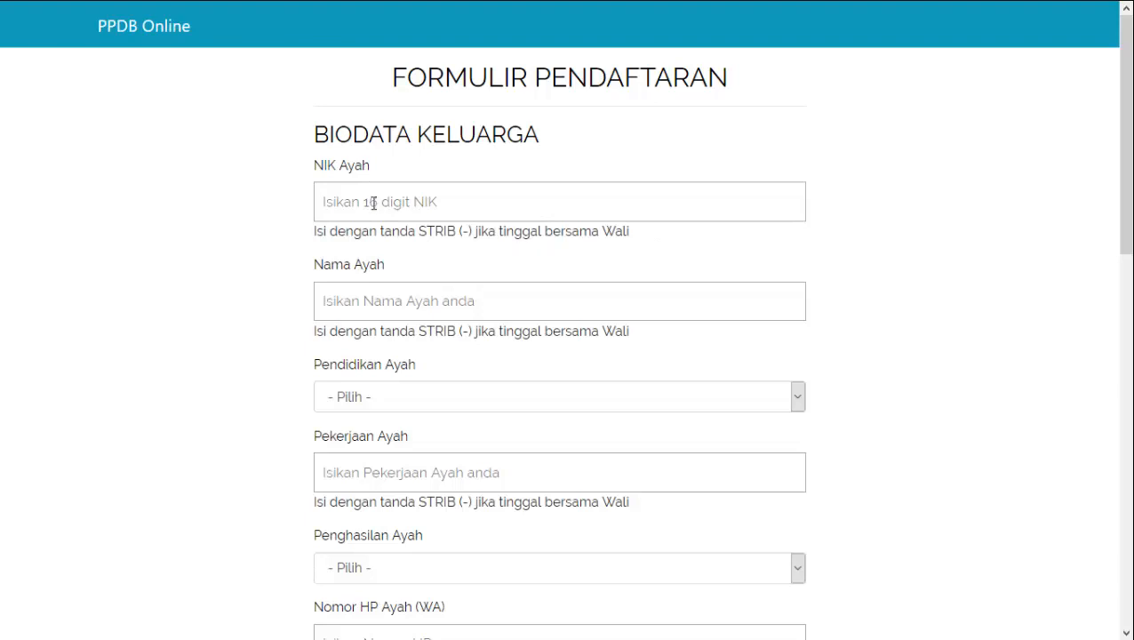
pyautogui.click(380, 298)
pyautogui.click(393, 200)
pyautogui.write('44444444444')
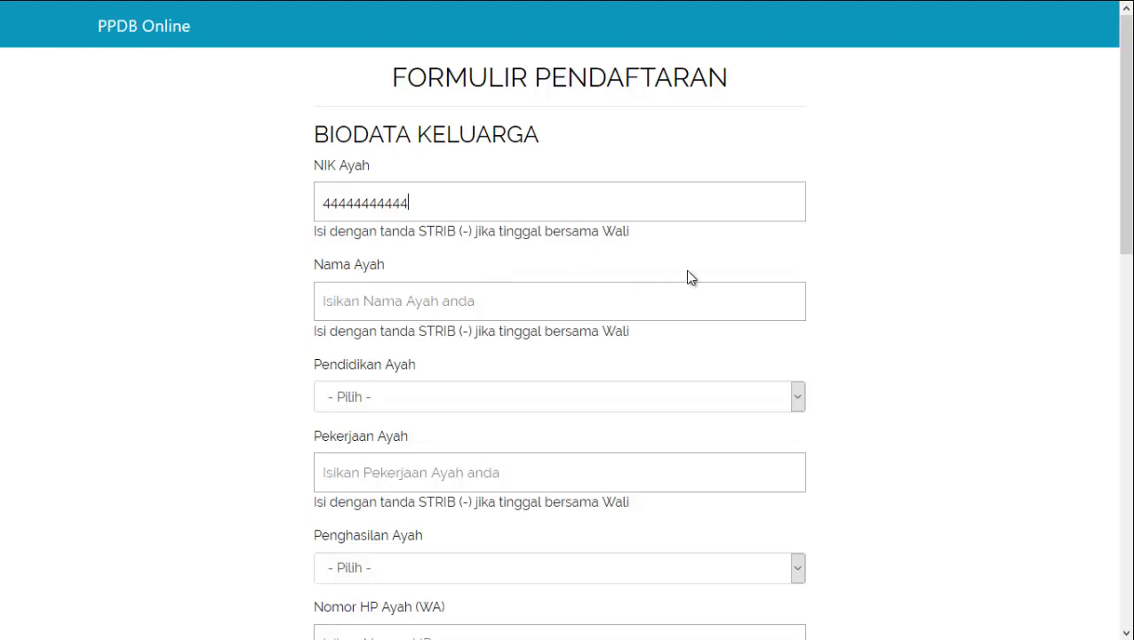
# Fill the father's name, education S1, job Guru, income 1 Juta - 2 Juta, and phone
pyautogui.scroll(-1, 471, 296)
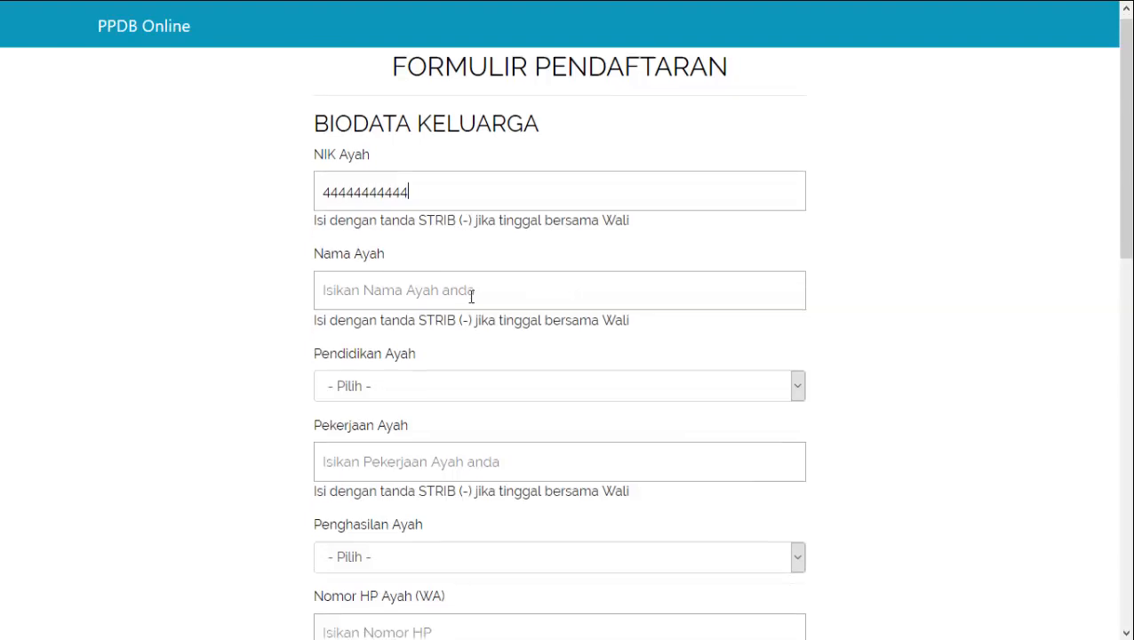
pyautogui.click(477, 215)
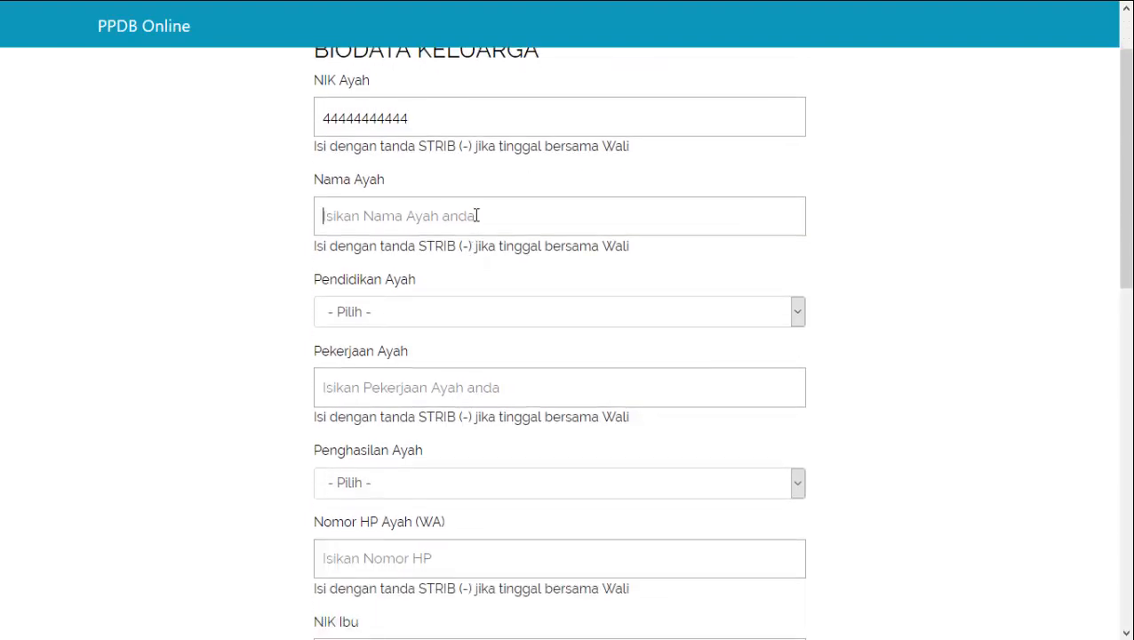
pyautogui.write('Budiman')
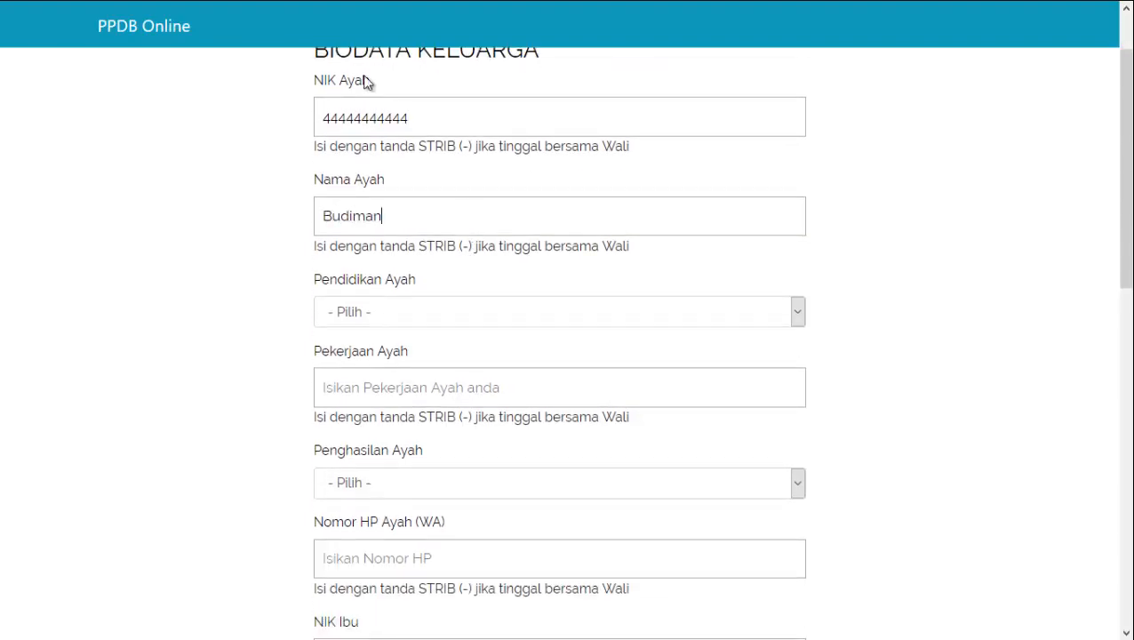
pyautogui.click(394, 309)
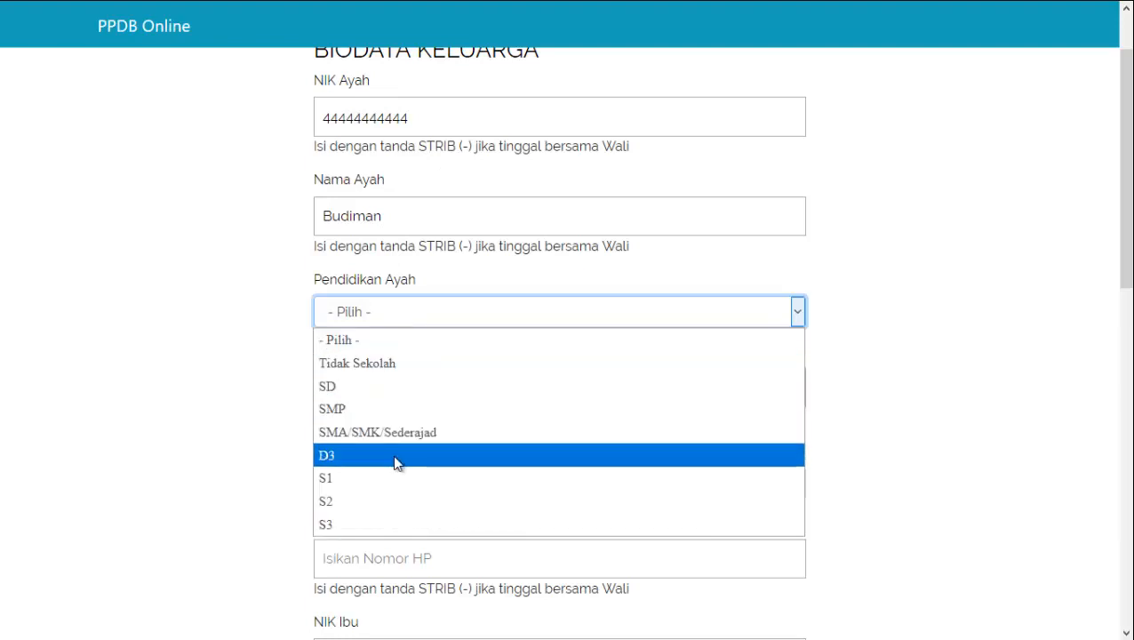
pyautogui.click(391, 470)
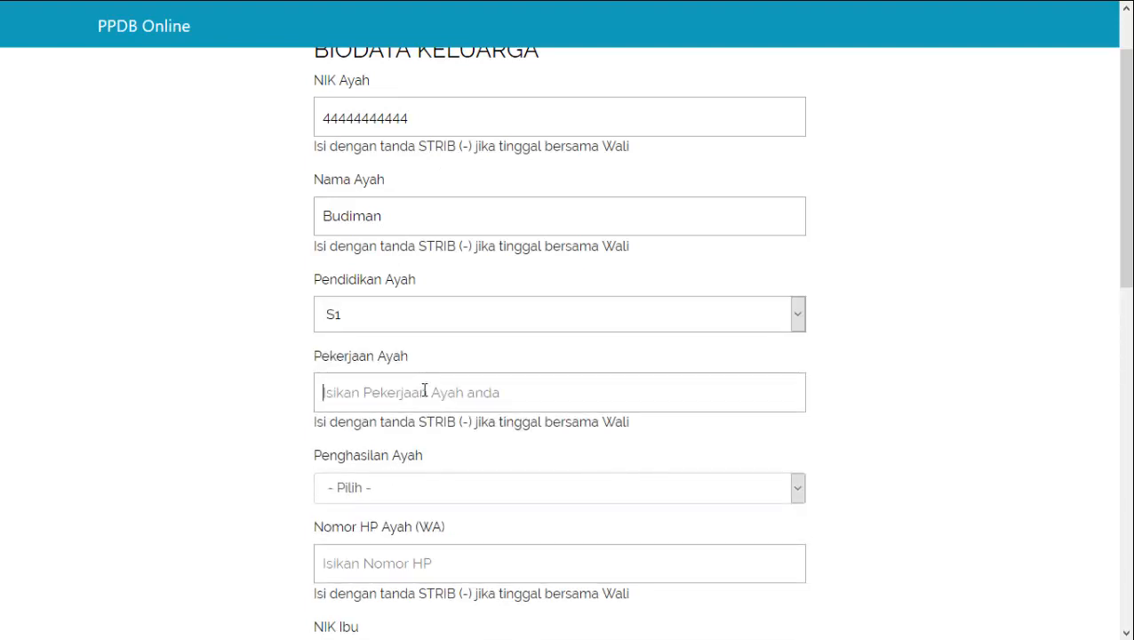
pyautogui.click(424, 391)
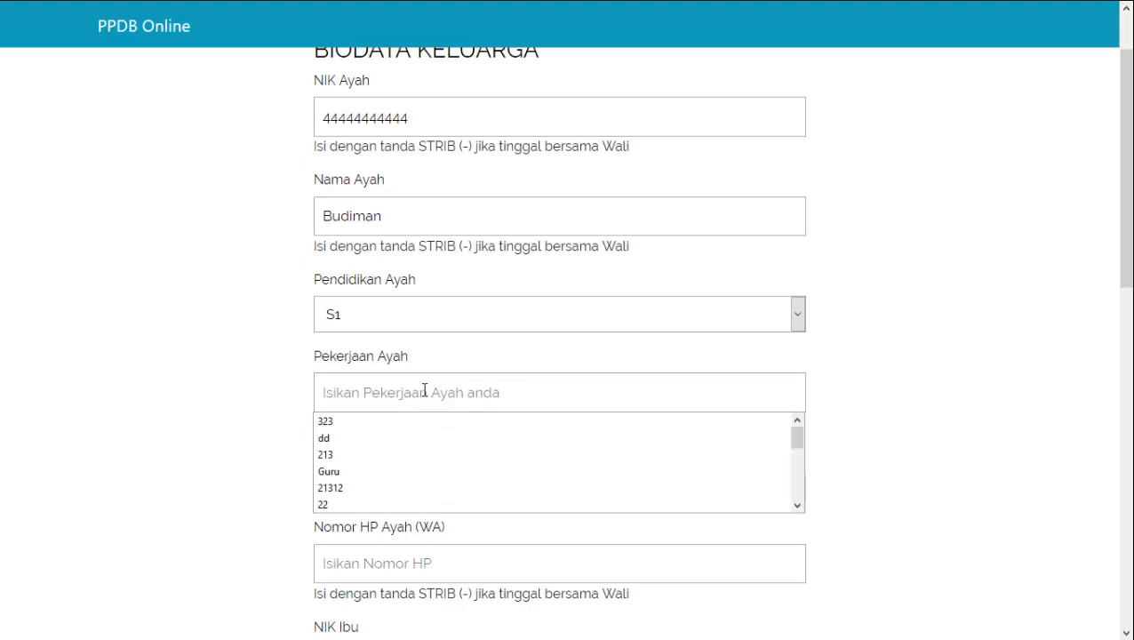
pyautogui.click(395, 472)
pyautogui.scroll(-1, 468, 420)
pyautogui.click(434, 409)
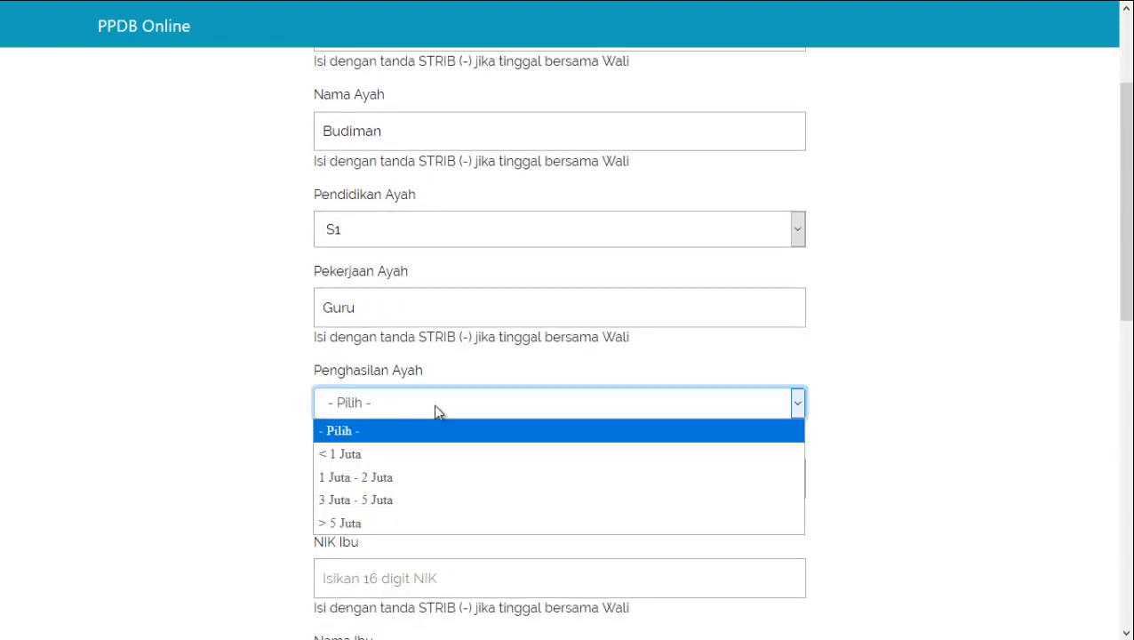
pyautogui.click(419, 476)
pyautogui.scroll(-2, 423, 458)
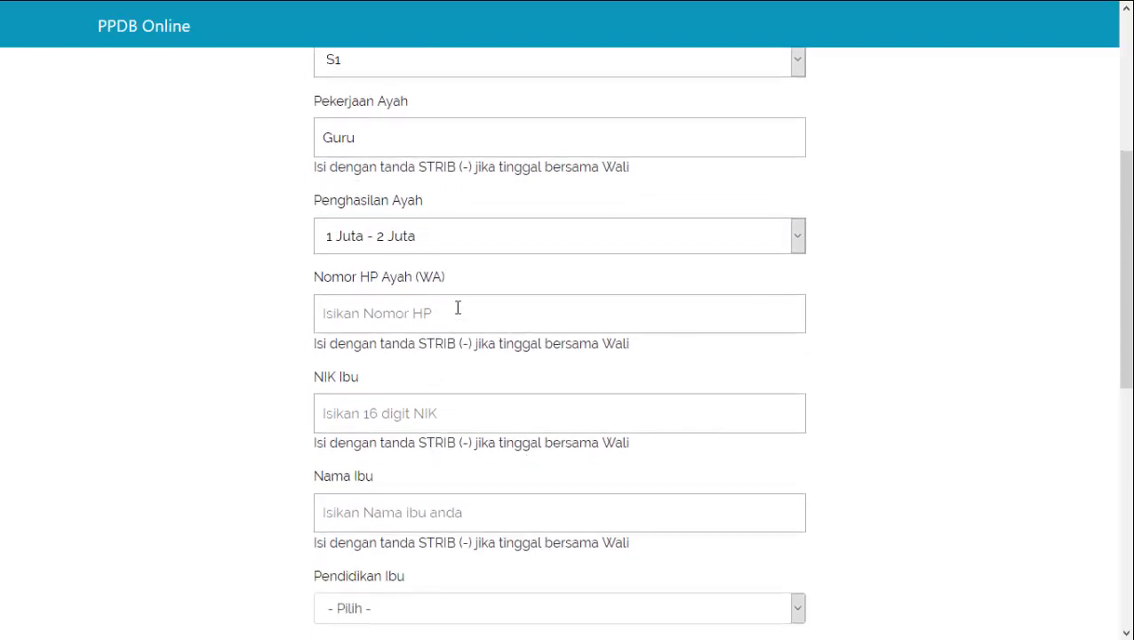
pyautogui.click(457, 316)
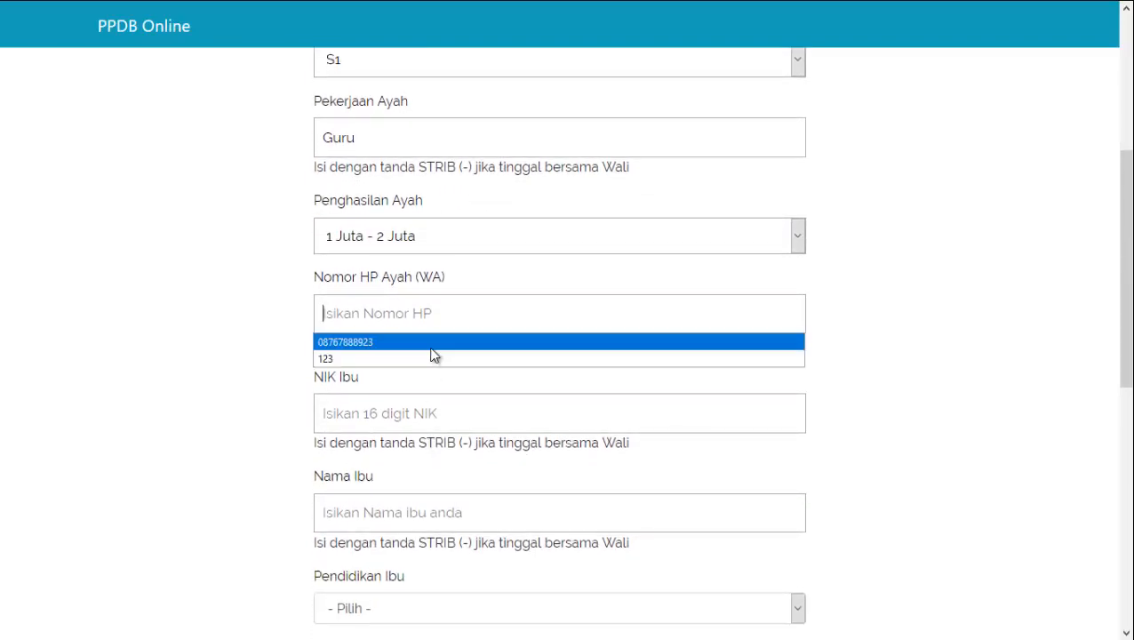
pyautogui.click(436, 340)
# Set the mother's NIK from a saved value after clearing mistaken entries
pyautogui.click(390, 414)
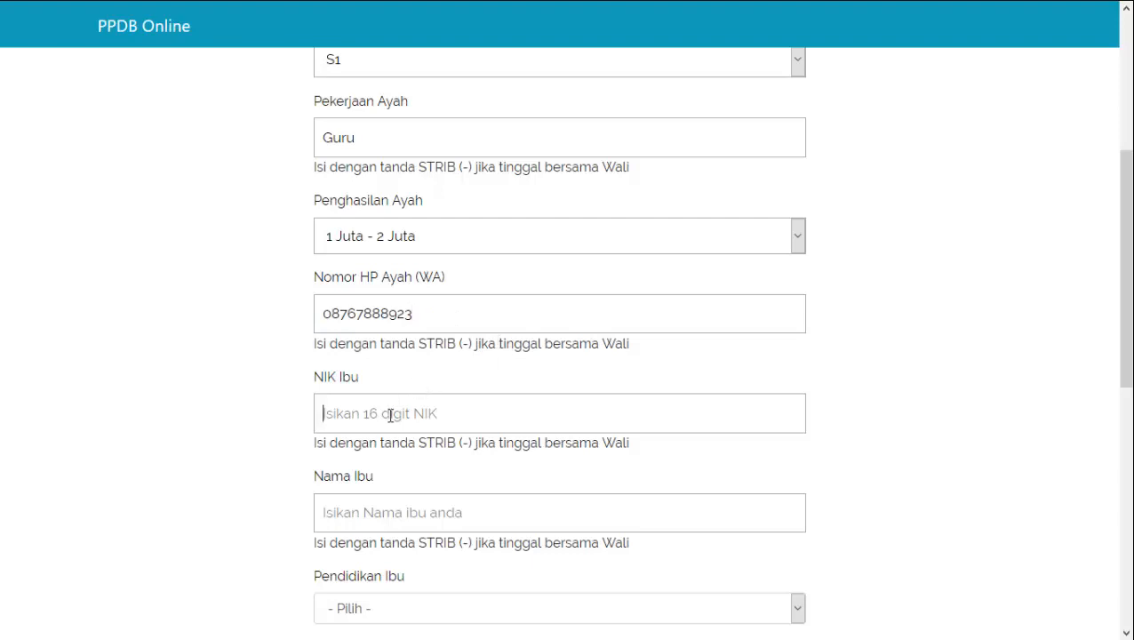
pyautogui.click(386, 407)
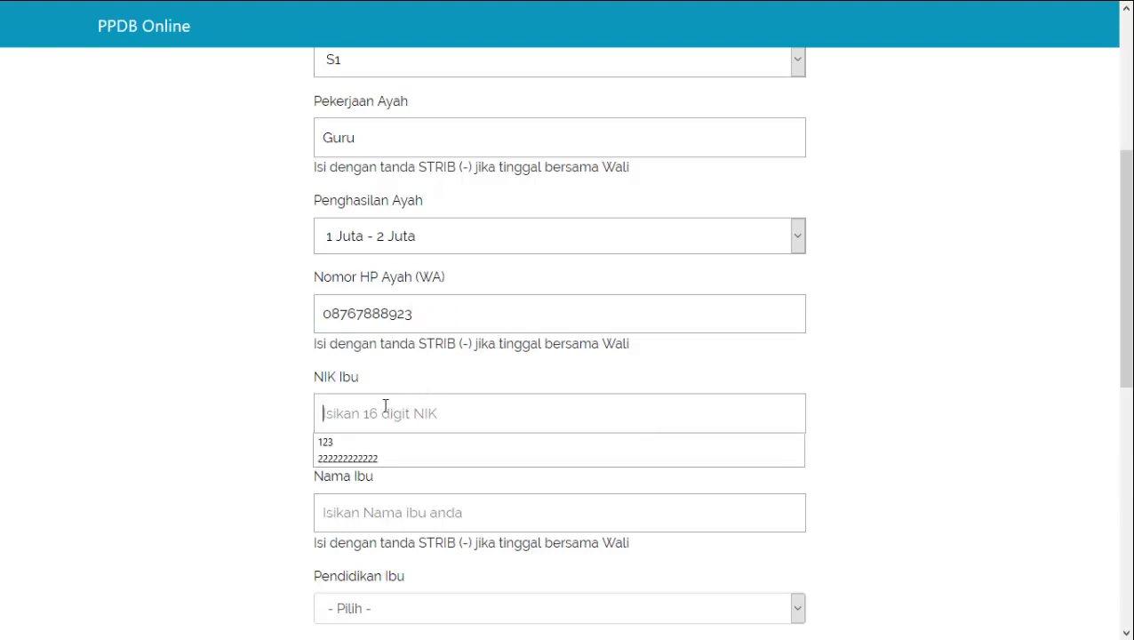
pyautogui.write('Rohima')
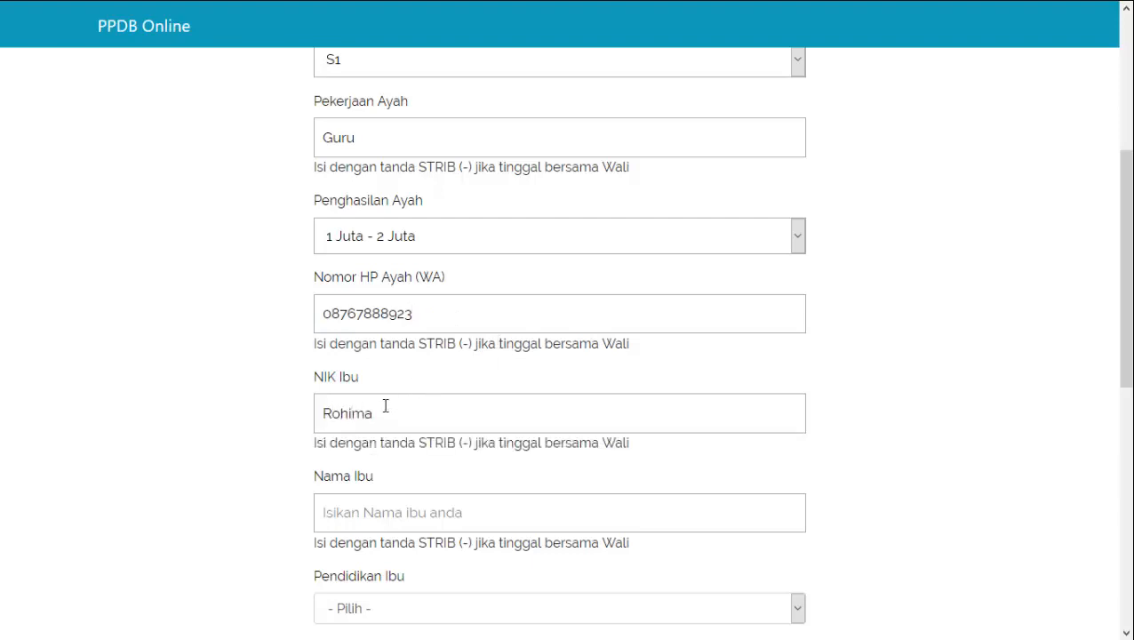
pyautogui.moveTo(379, 423); pyautogui.dragTo(312, 425)
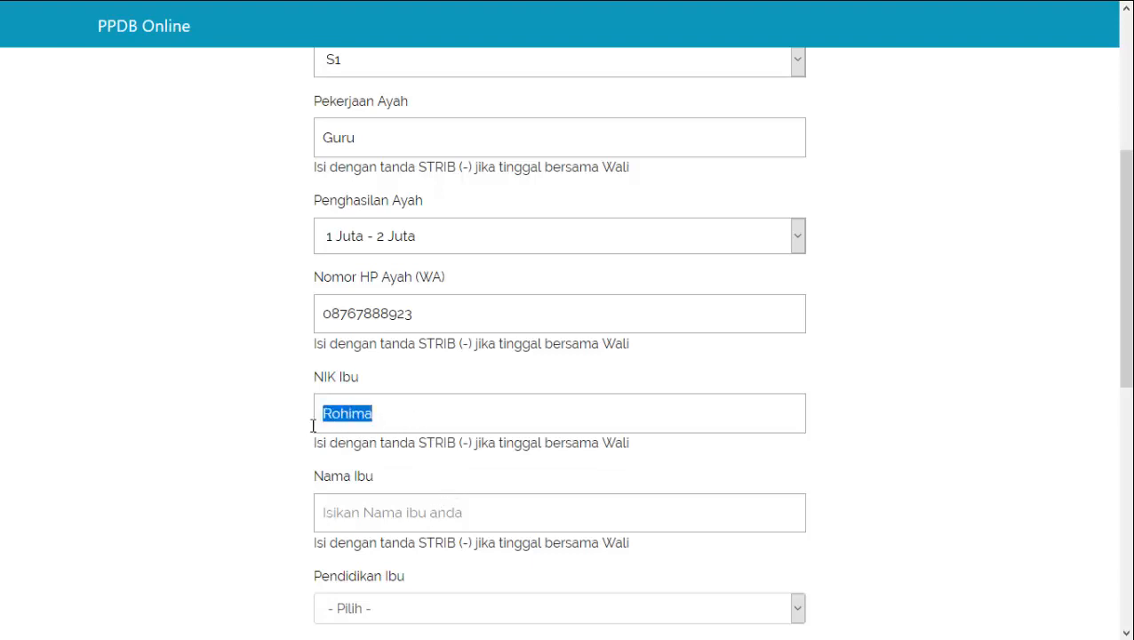
pyautogui.press('BackSpace')
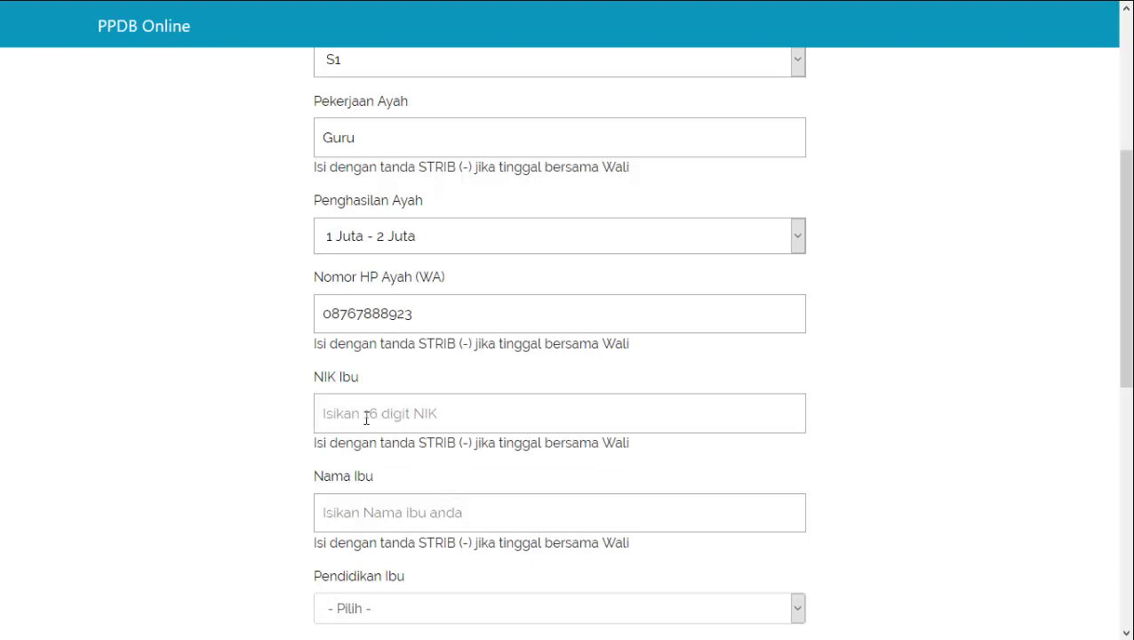
pyautogui.write('1222')
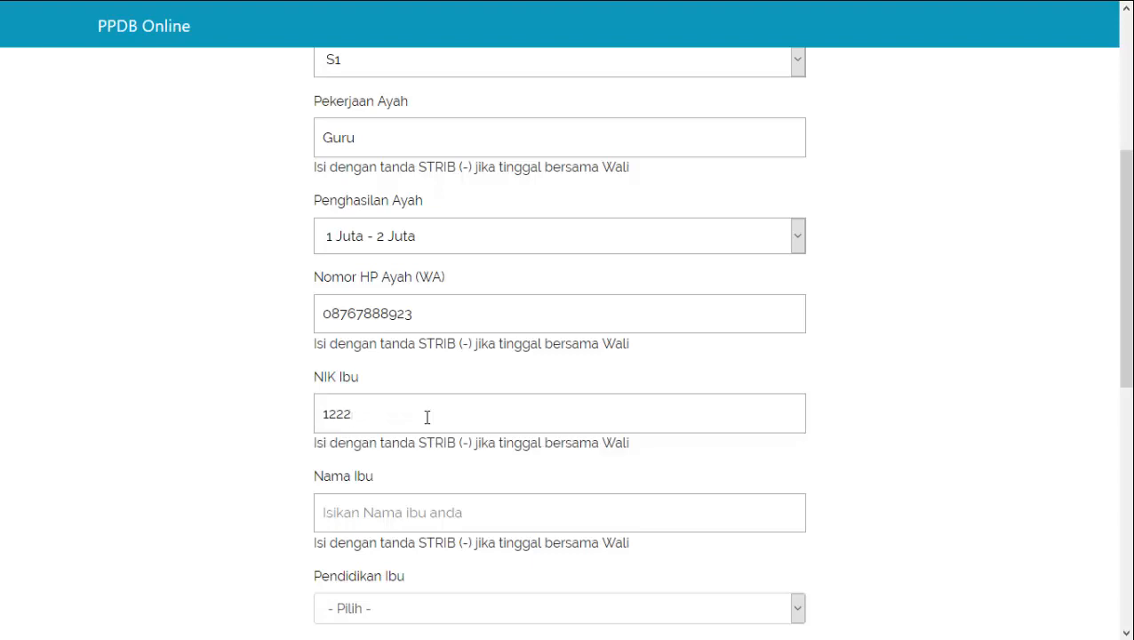
pyautogui.write('2')
pyautogui.moveTo(425, 420); pyautogui.dragTo(261, 420)
pyautogui.press('BackSpace')
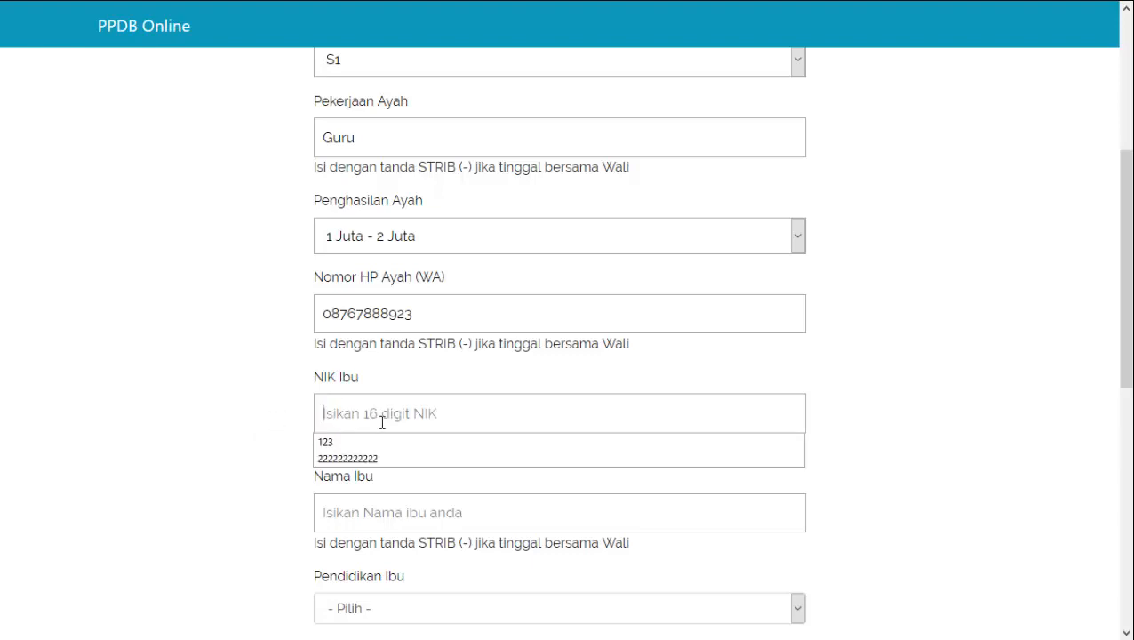
pyautogui.click(374, 457)
# Fill the mother's name, education S1, job Swasta, income 3 Juta - 5 Juta, and phone
pyautogui.click(423, 510)
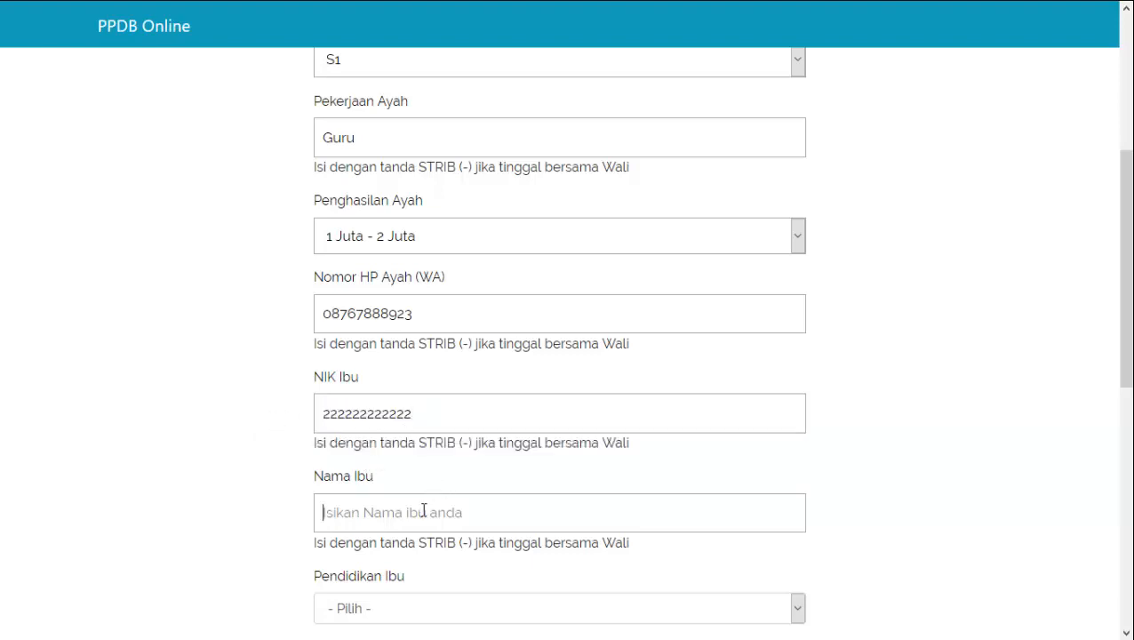
pyautogui.write('Rohima')
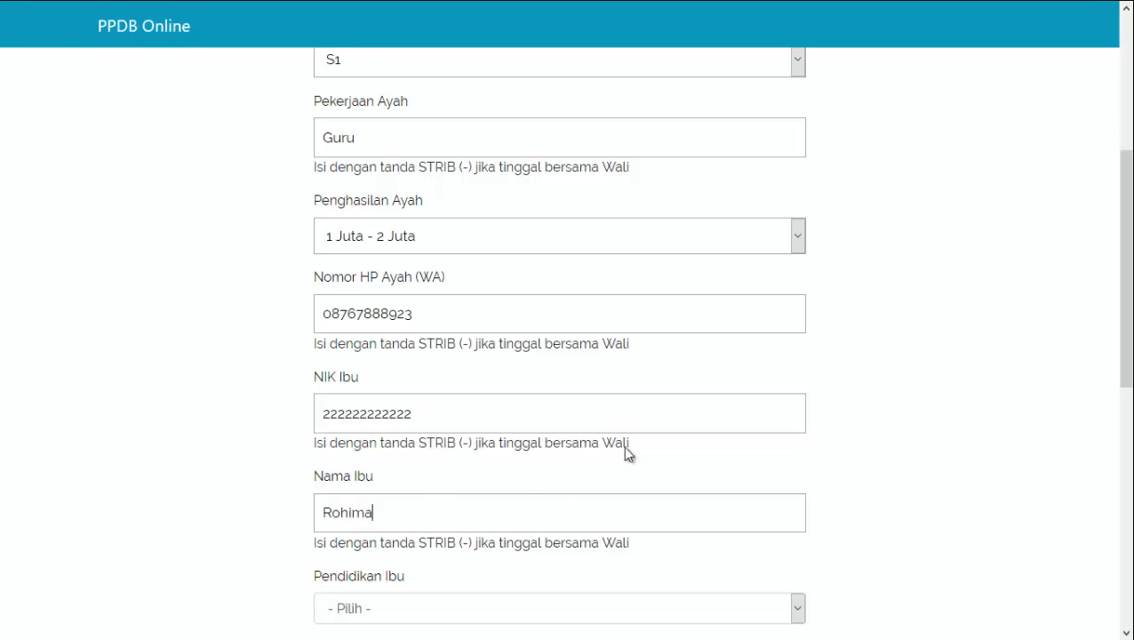
pyautogui.scroll(-2, 625, 453)
pyautogui.click(468, 436)
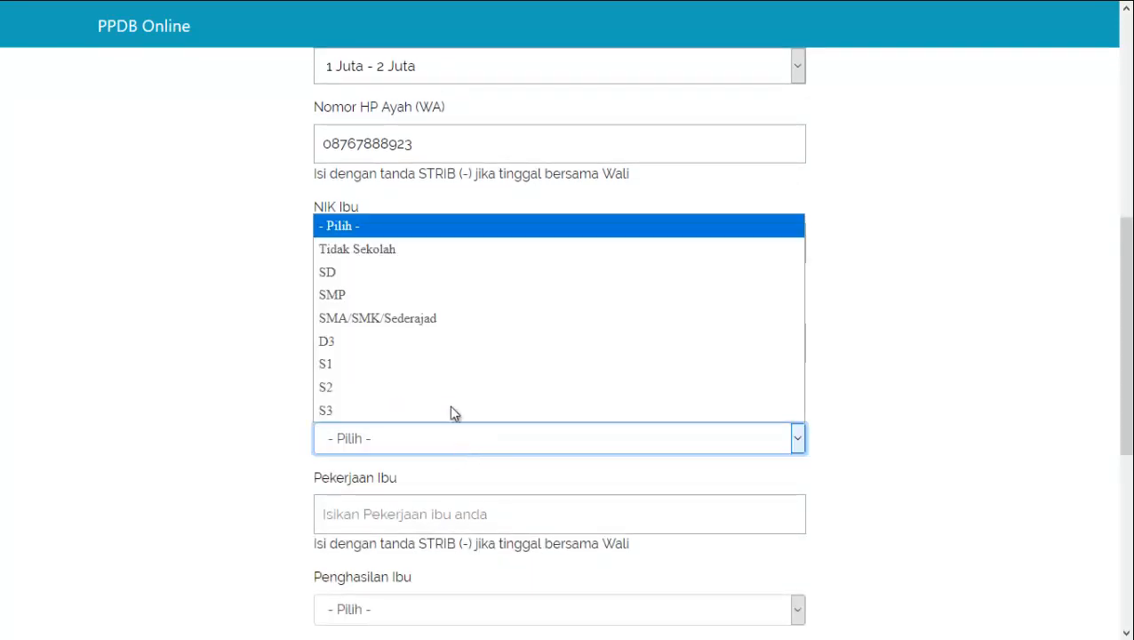
pyautogui.click(456, 369)
pyautogui.scroll(-2, 456, 456)
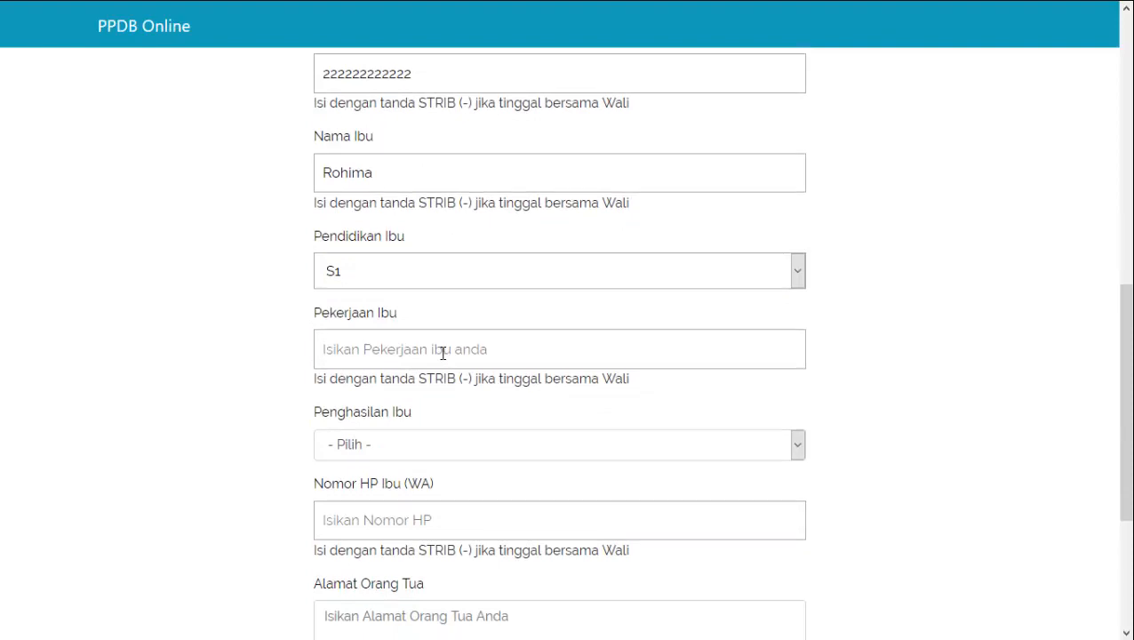
pyautogui.write('S')
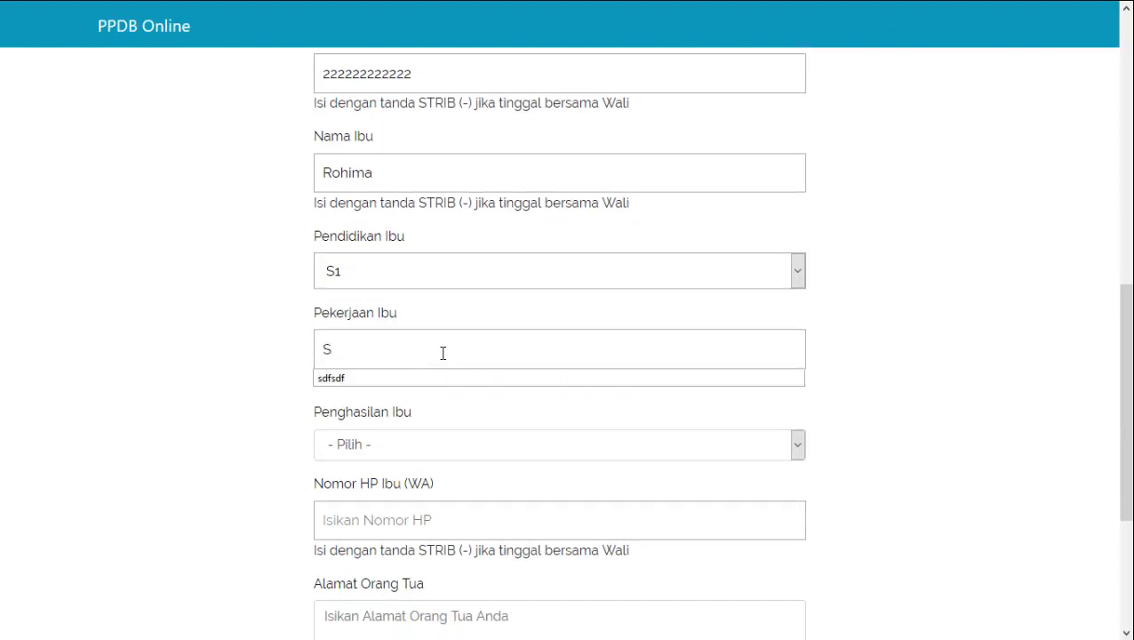
pyautogui.write('wasta')
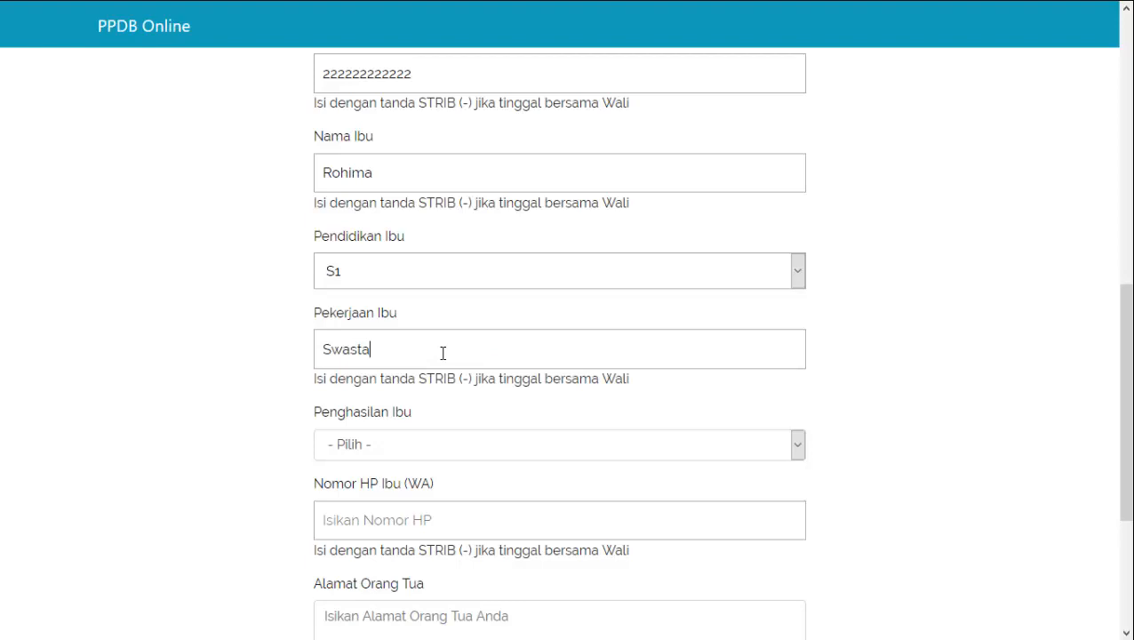
pyautogui.click(464, 453)
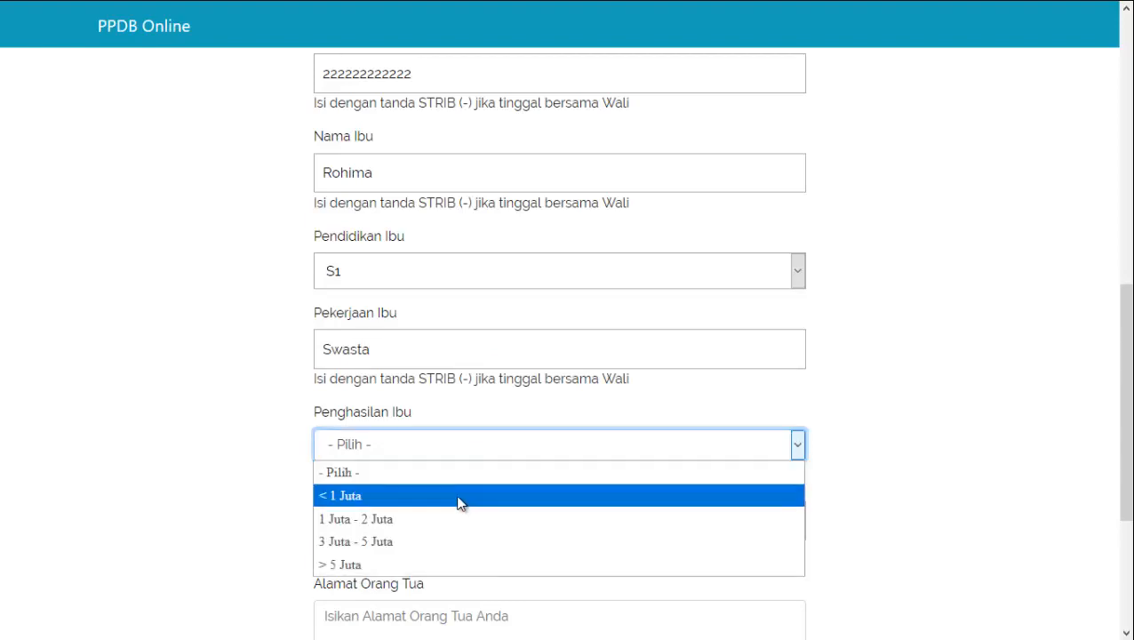
pyautogui.click(437, 534)
pyautogui.scroll(-2, 455, 505)
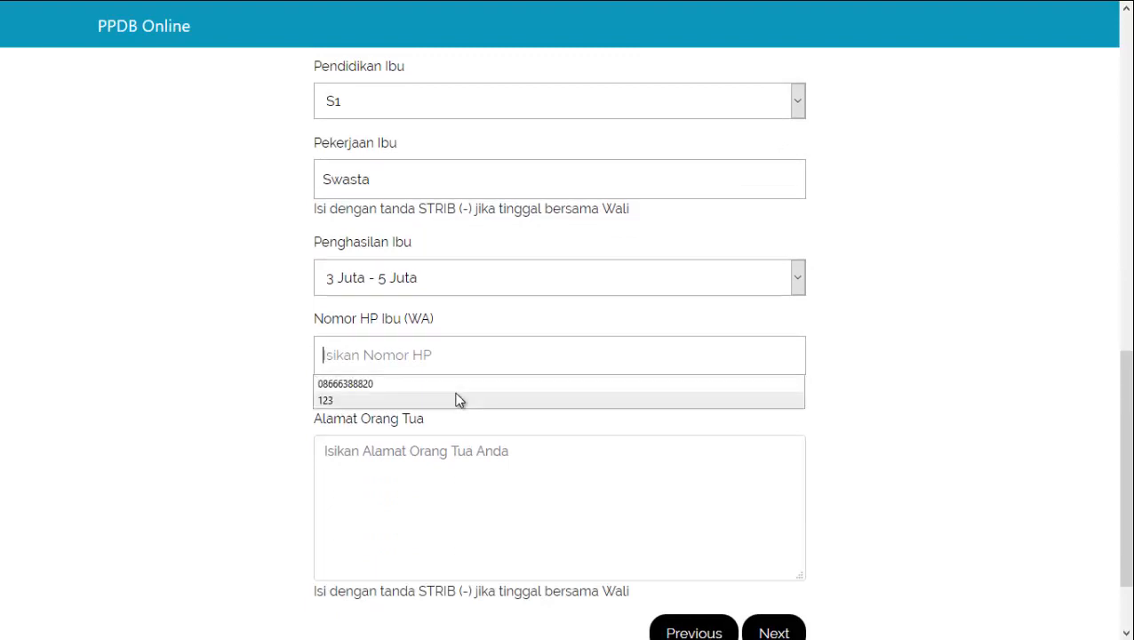
pyautogui.click(463, 384)
# Start the parents' address with 'Jl' and continue to the Biodata Wali step
pyautogui.click(427, 458)
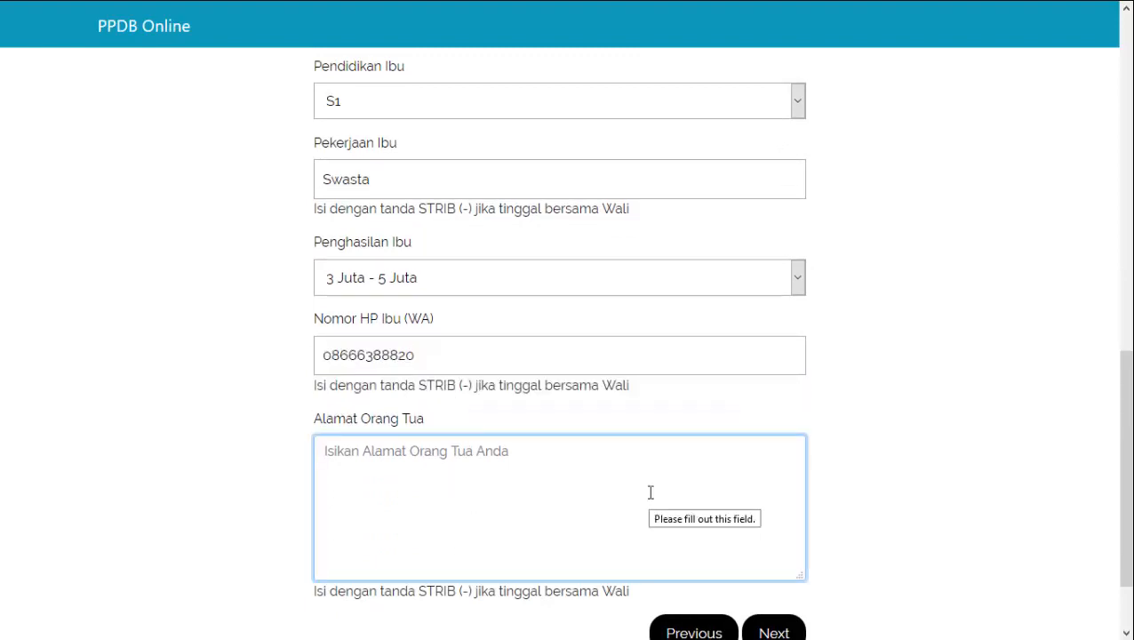
pyautogui.write('Jl')
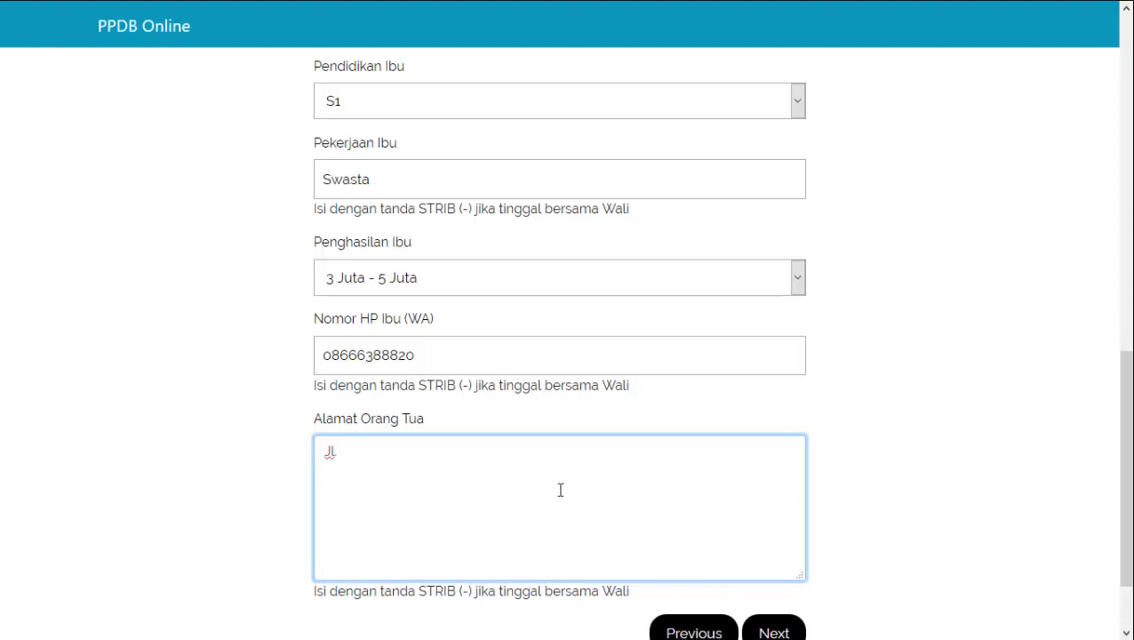
pyautogui.click(772, 632)
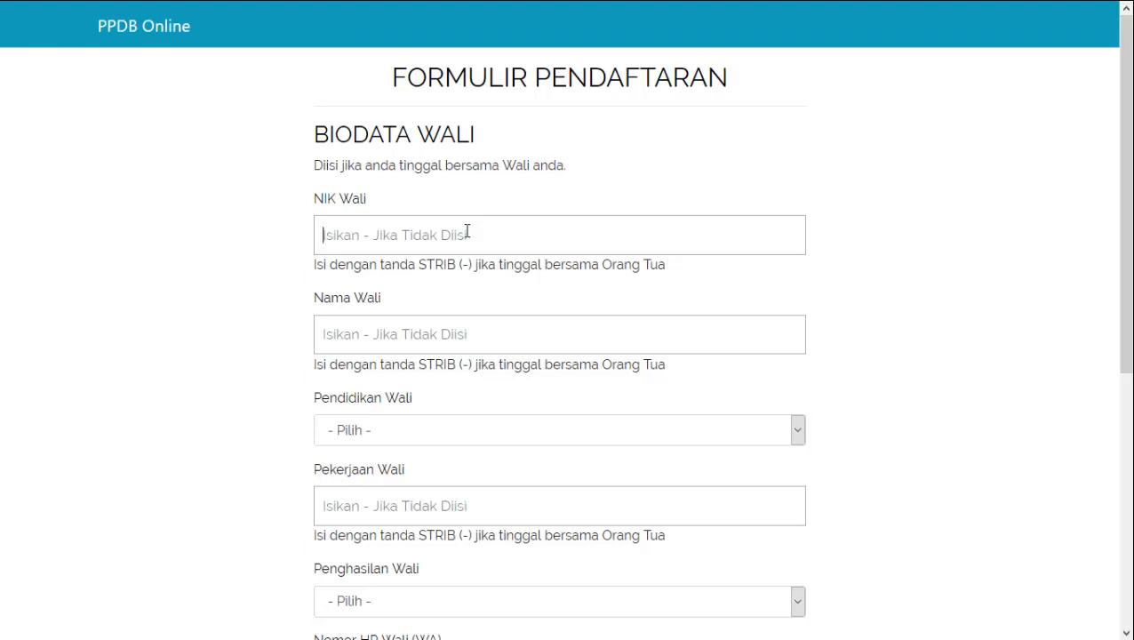
# Fill the guardian's name, occupation, income, phone and address fields with '-'
pyautogui.write('-')
pyautogui.click(425, 334)
pyautogui.write('-')
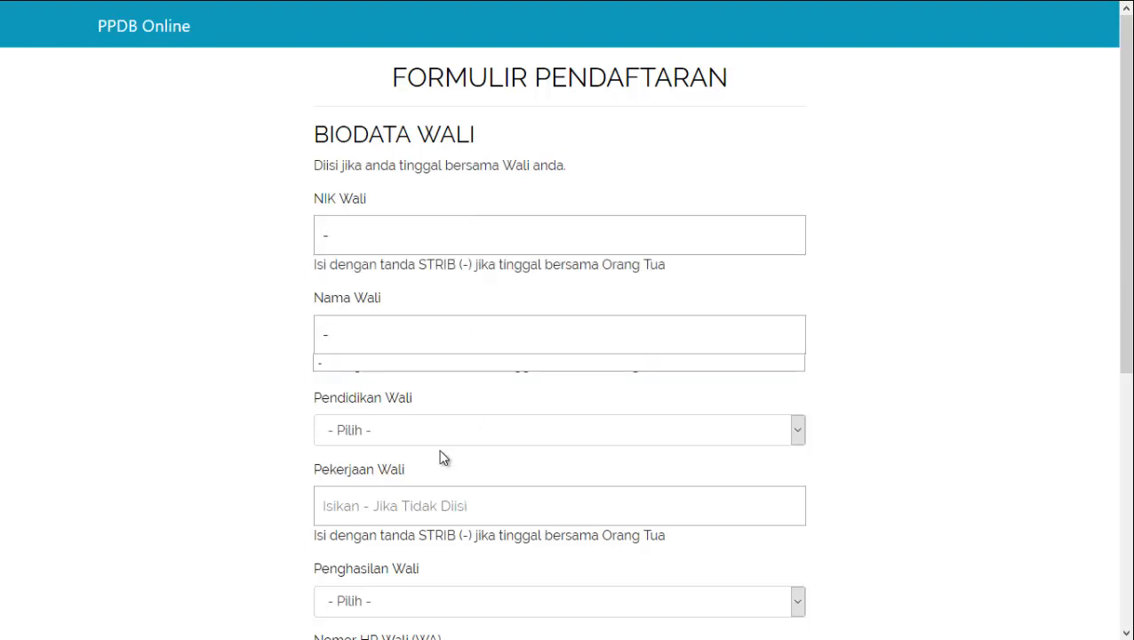
pyautogui.click(394, 511)
pyautogui.write('-')
pyautogui.scroll(-2, 435, 480)
pyautogui.click(404, 433)
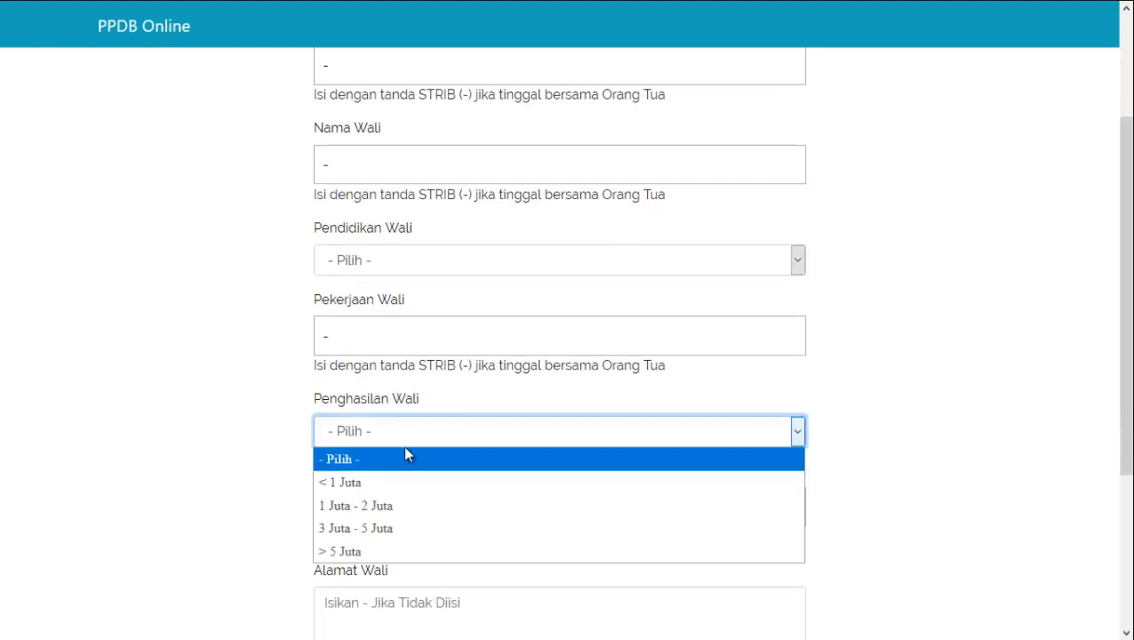
pyautogui.click(406, 511)
pyautogui.write('-')
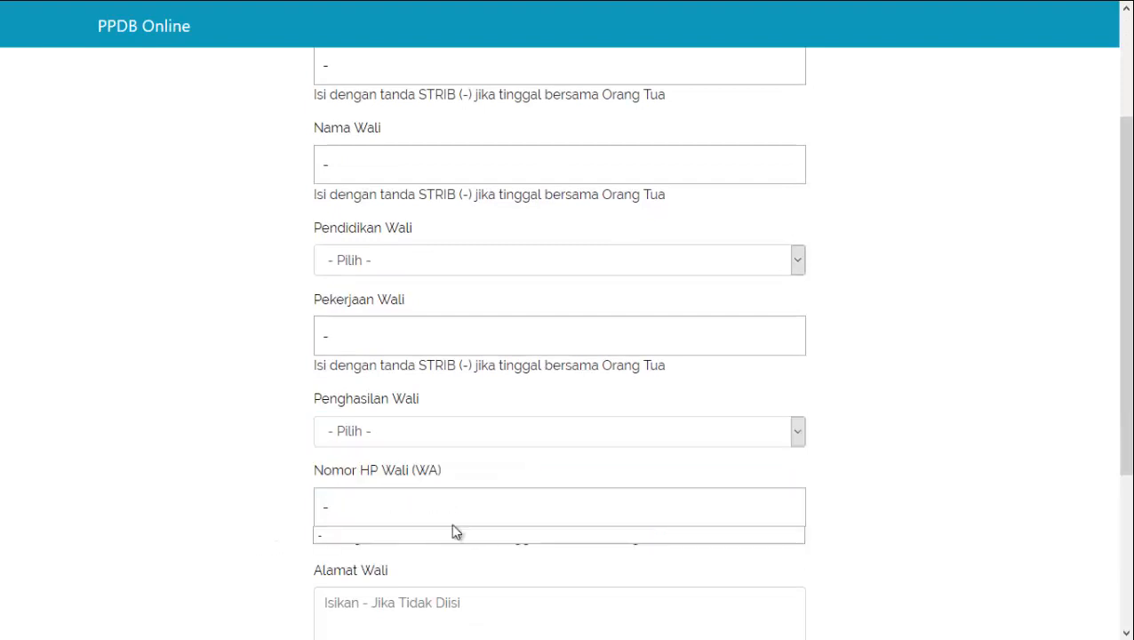
pyautogui.click(406, 609)
pyautogui.write('-')
# Submit the completed registration form
pyautogui.moveTo(638, 540); pyautogui.dragTo(262, 539)
pyautogui.click(218, 523)
pyautogui.scroll(-3, 218, 521)
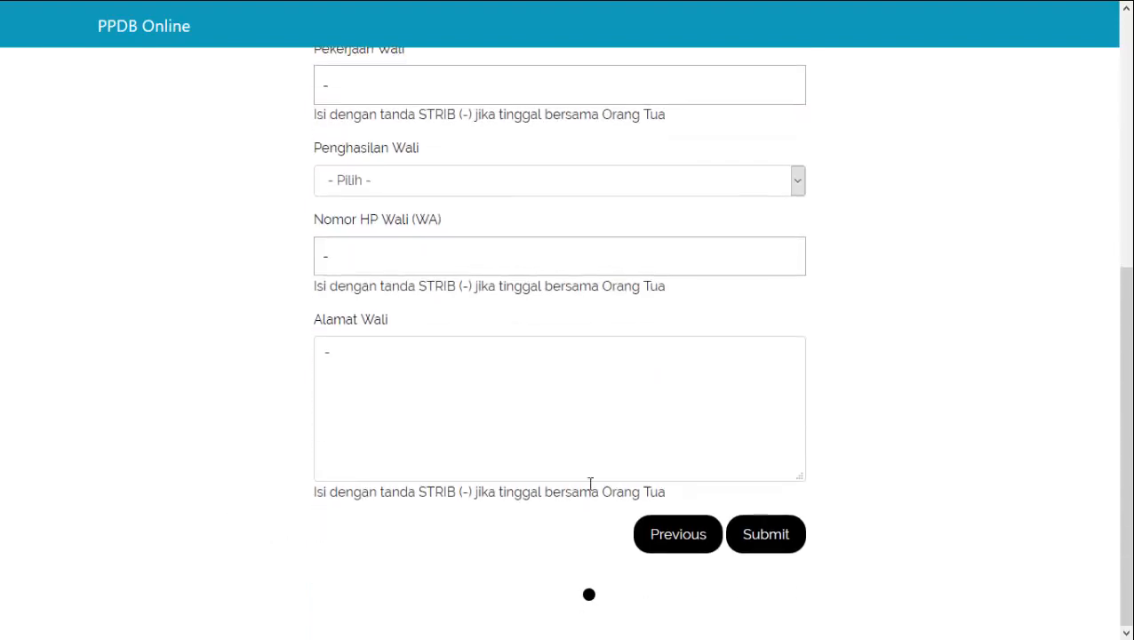
pyautogui.click(763, 535)
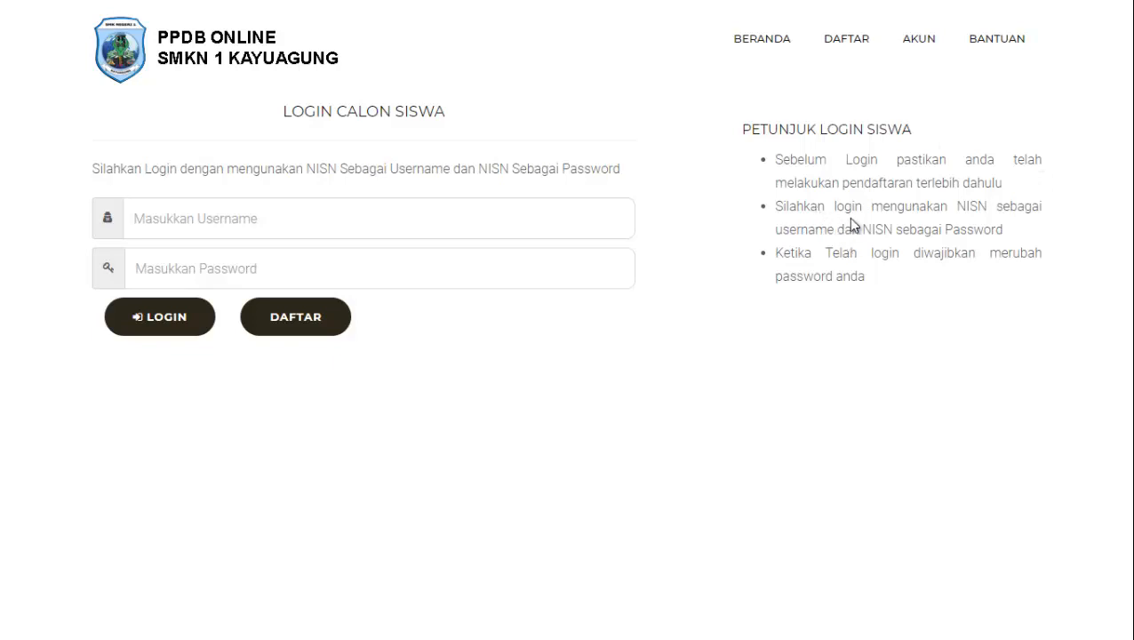
# Log in with the student's NISN as username and password, then dismiss the success notice
pyautogui.moveTo(992, 205); pyautogui.dragTo(924, 205)
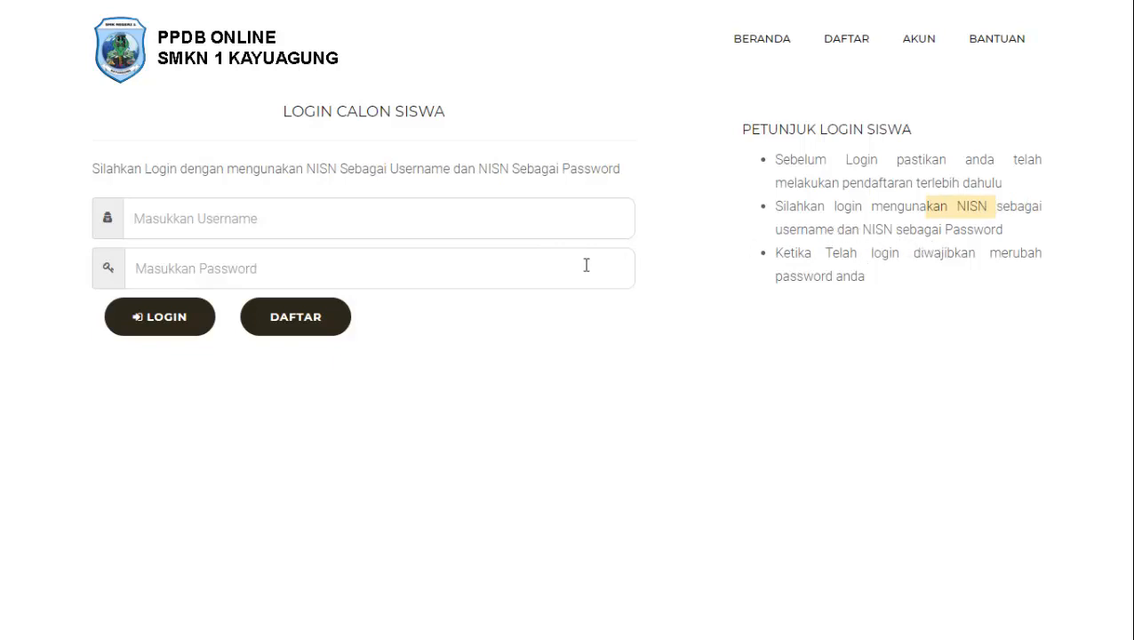
pyautogui.click(318, 220)
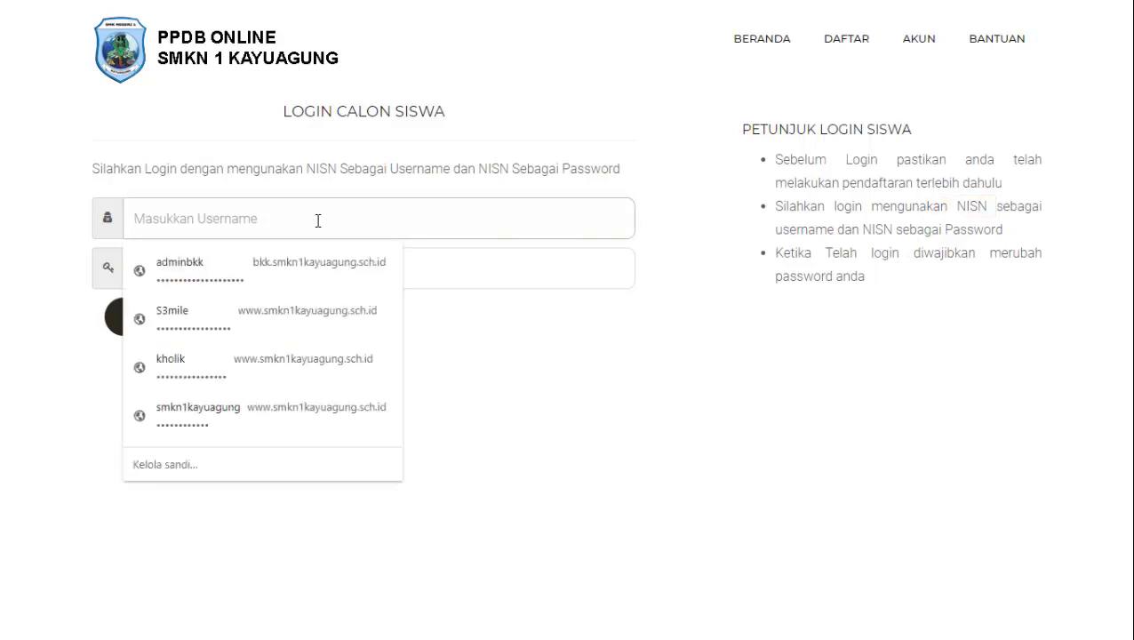
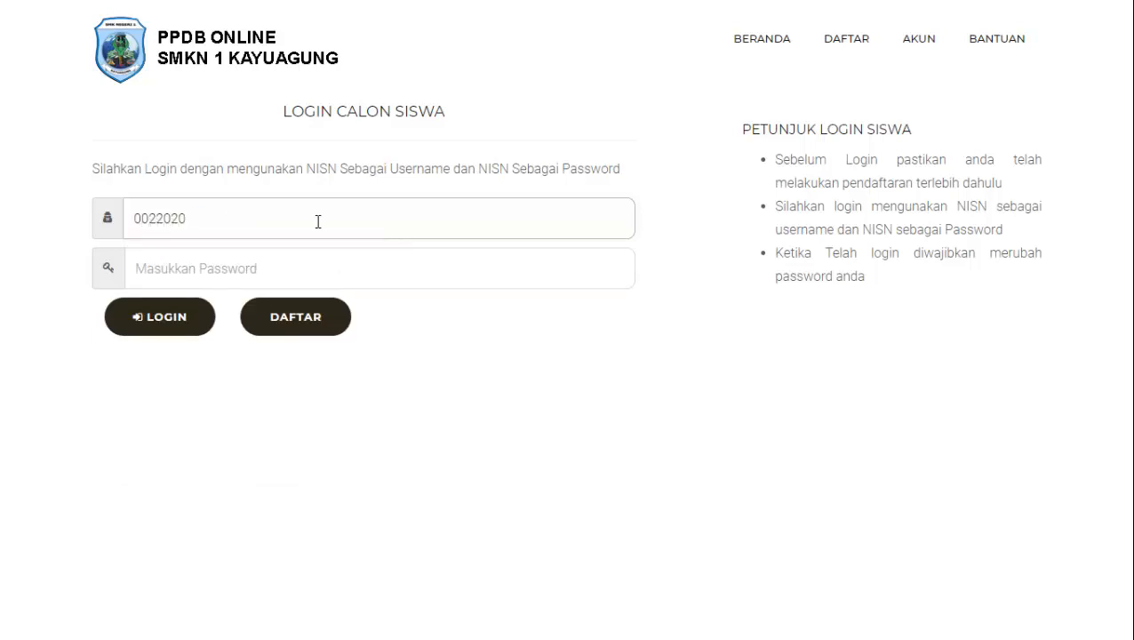
pyautogui.click(255, 265)
pyautogui.click(3, 353)
pyautogui.click(192, 258)
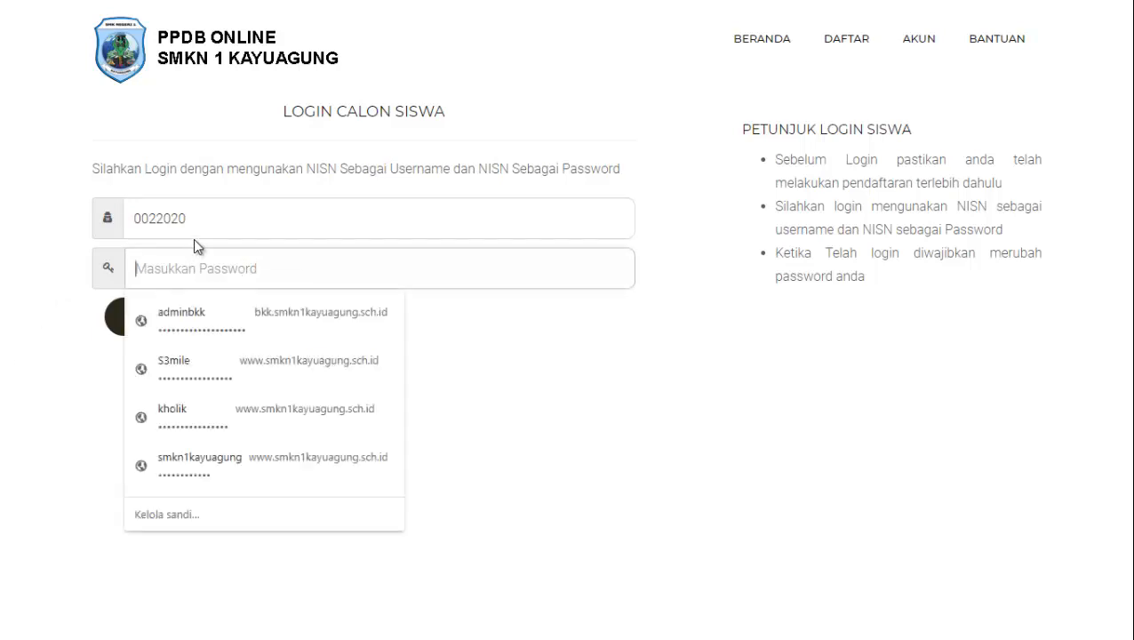
pyautogui.doubleClick(190, 219)
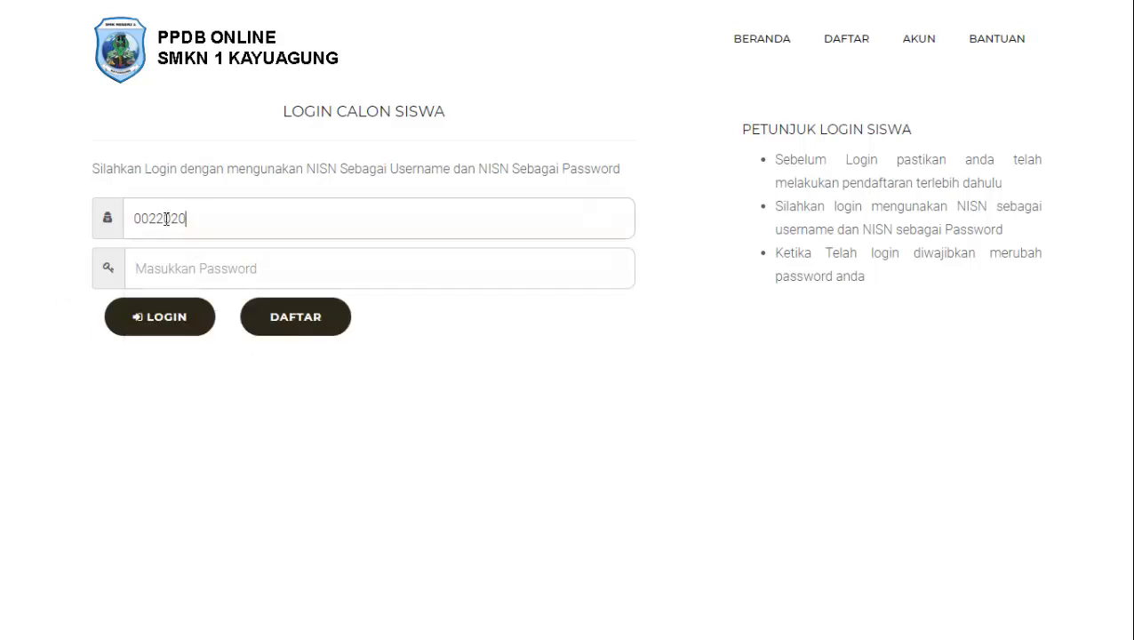
pyautogui.click(242, 268)
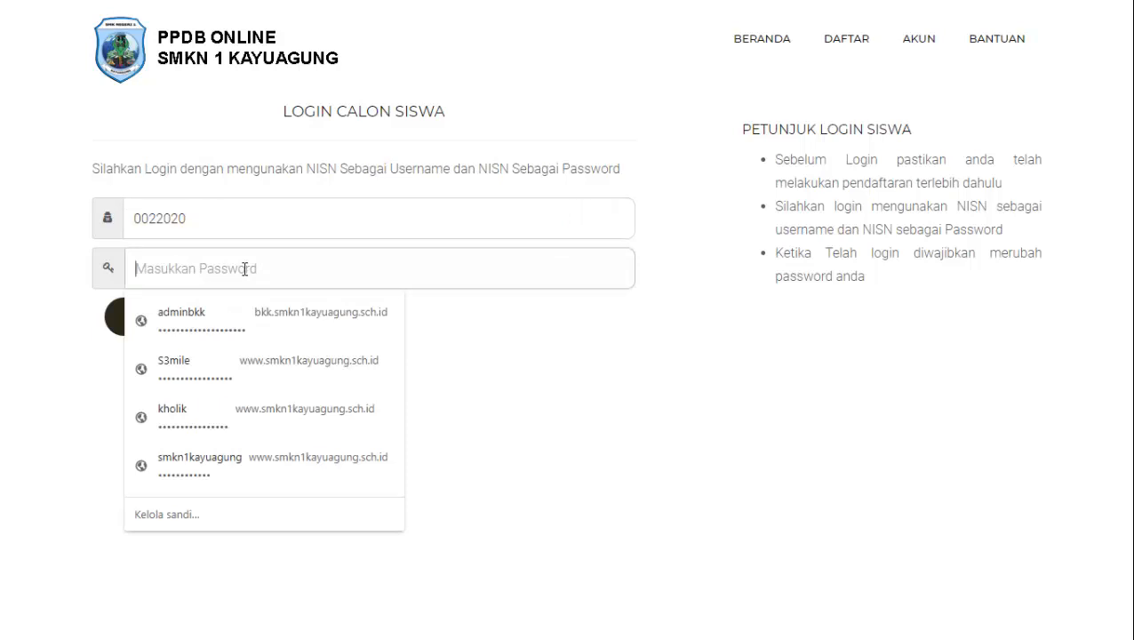
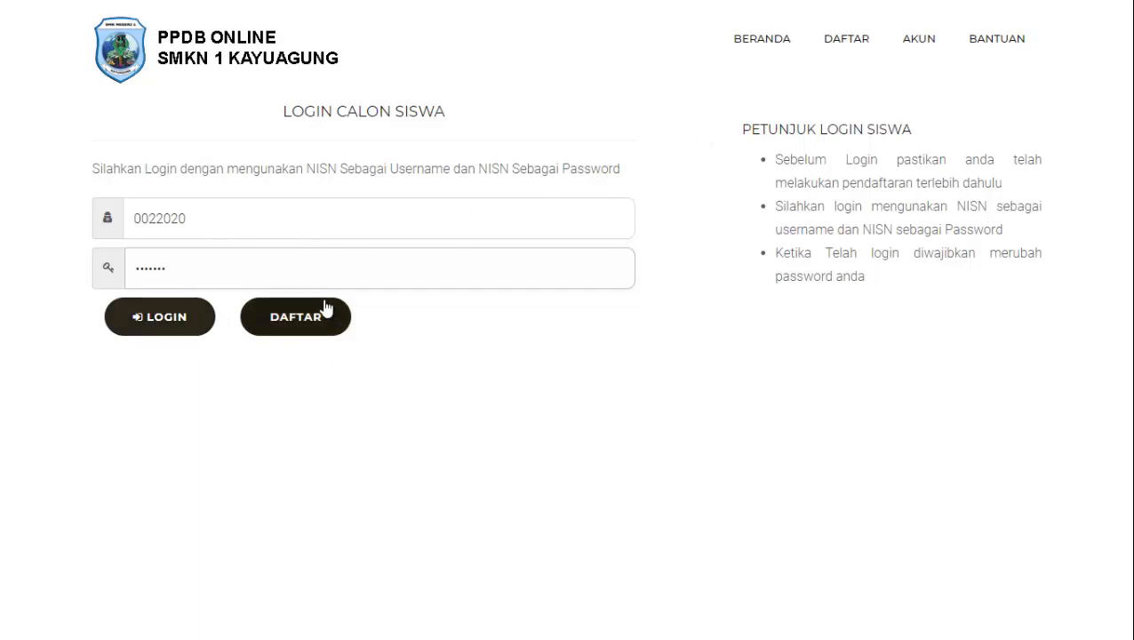
pyautogui.click(165, 326)
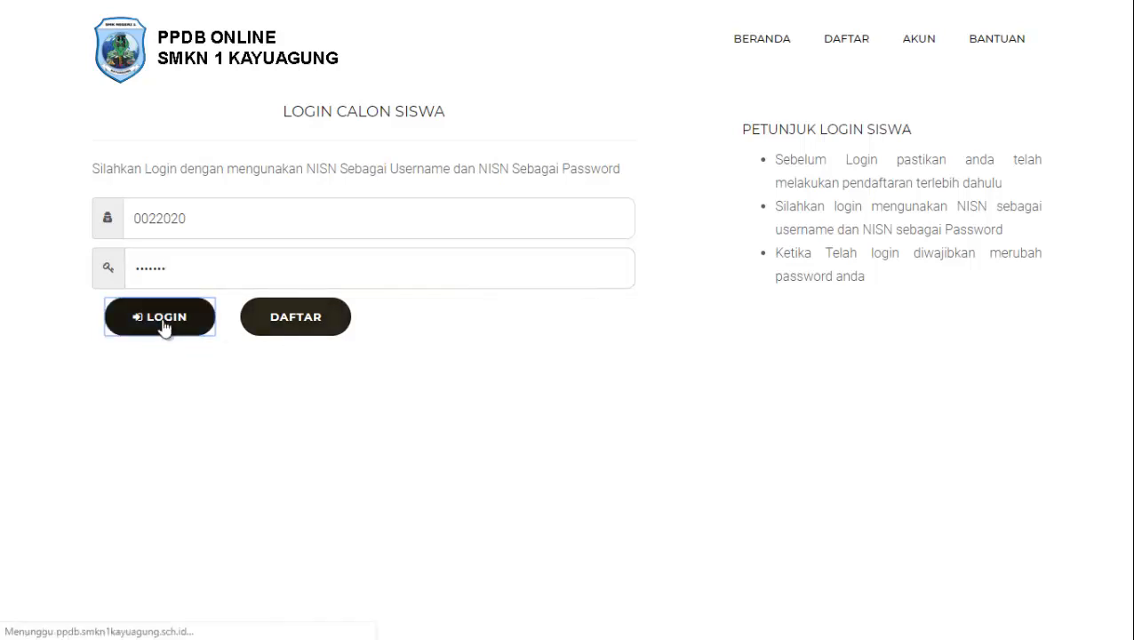
pyautogui.click(715, 80)
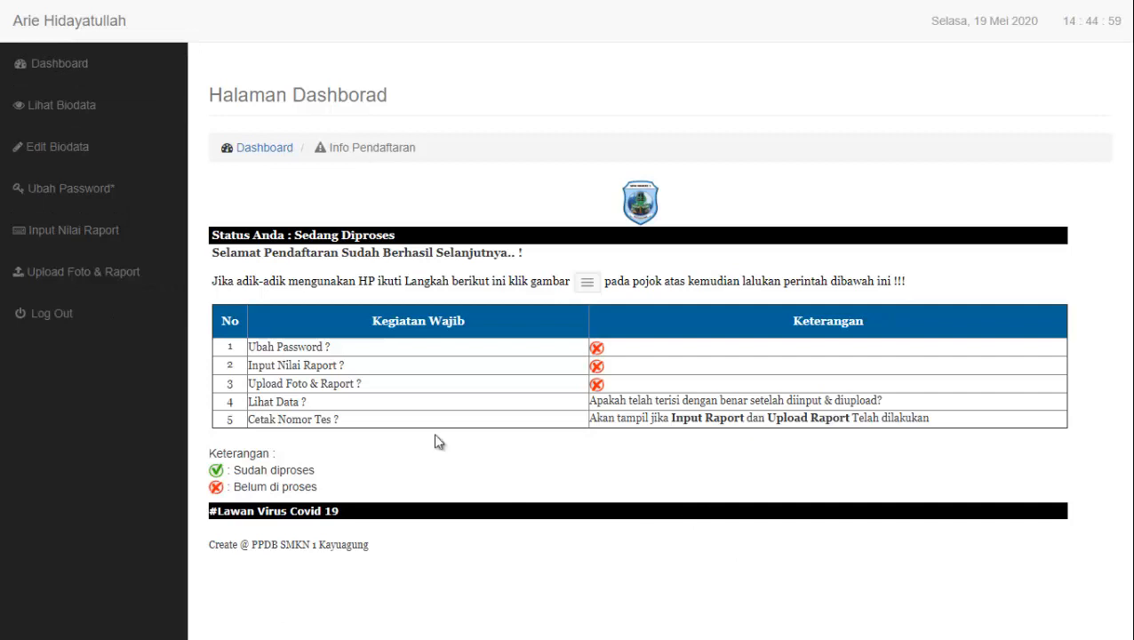
# Review the Sedang Diproses status and the Cetak Nomor Tes and Ubah Password steps
pyautogui.moveTo(402, 240); pyautogui.dragTo(211, 227)
pyautogui.click(459, 241)
pyautogui.moveTo(341, 419); pyautogui.dragTo(255, 434)
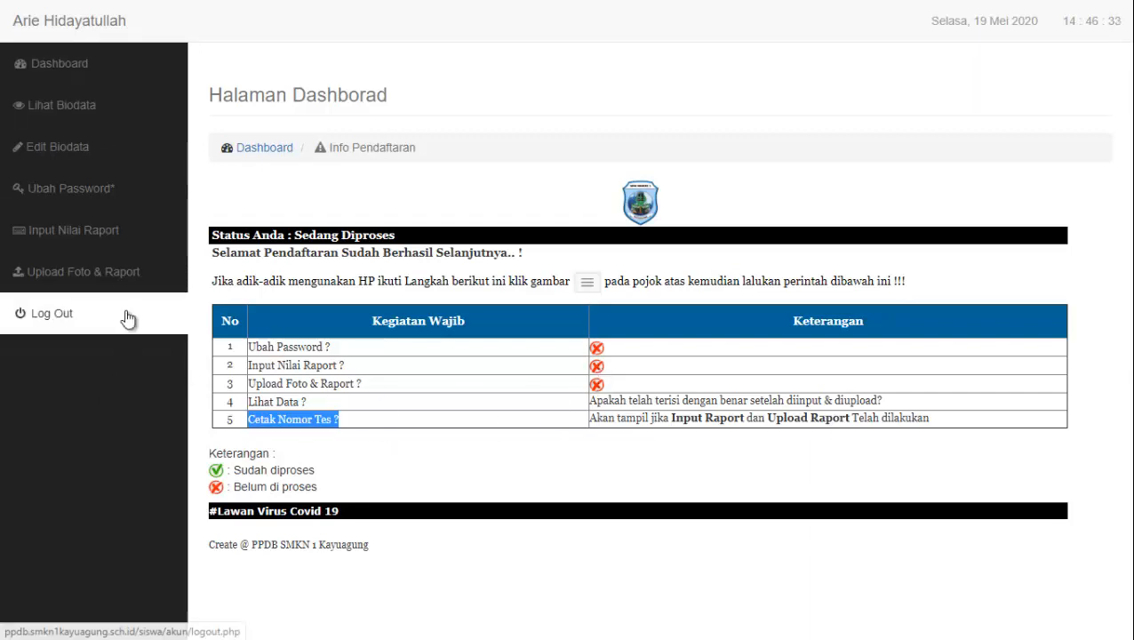
pyautogui.click(352, 421)
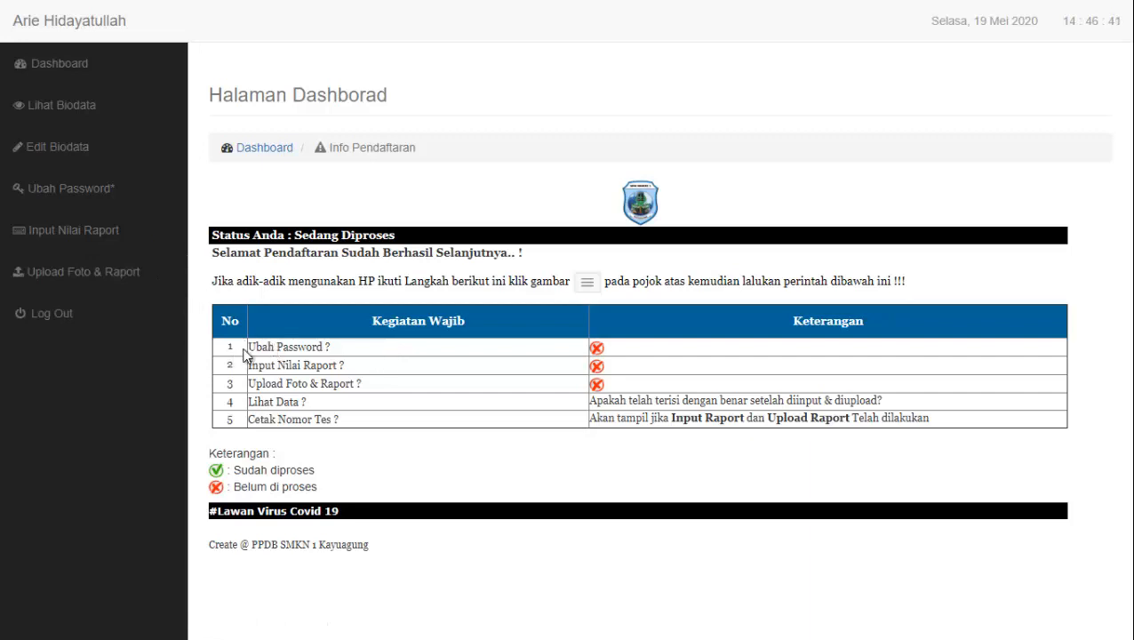
pyautogui.moveTo(246, 352); pyautogui.dragTo(342, 348)
# Enter and confirm a new account password, save it, and decline browser password saving
pyautogui.click(392, 354)
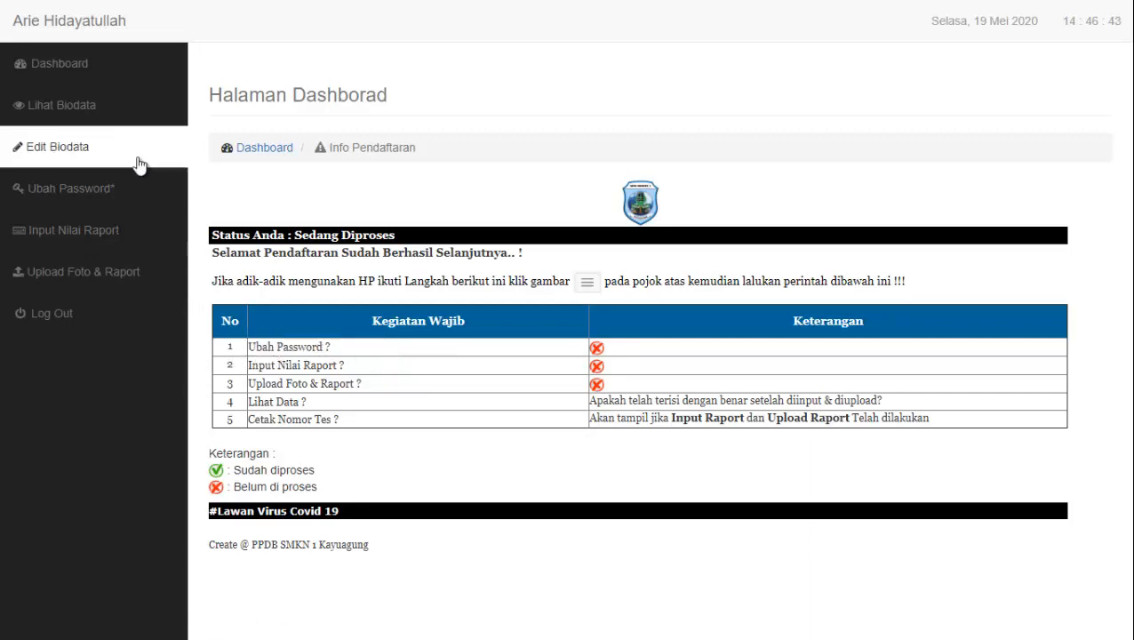
pyautogui.click(92, 202)
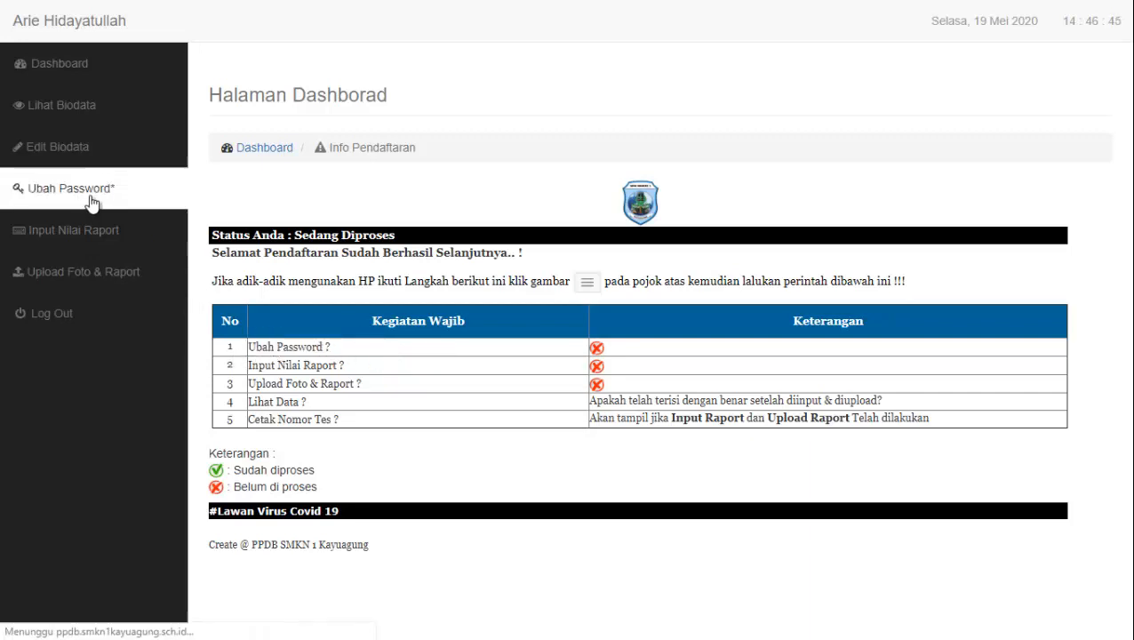
pyautogui.click(347, 342)
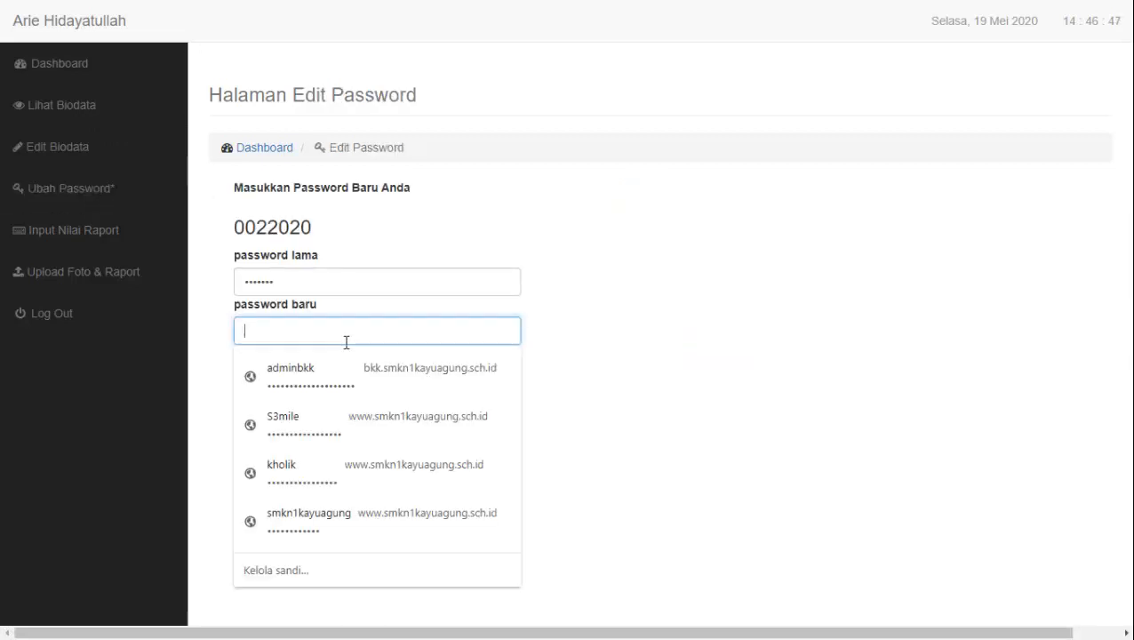
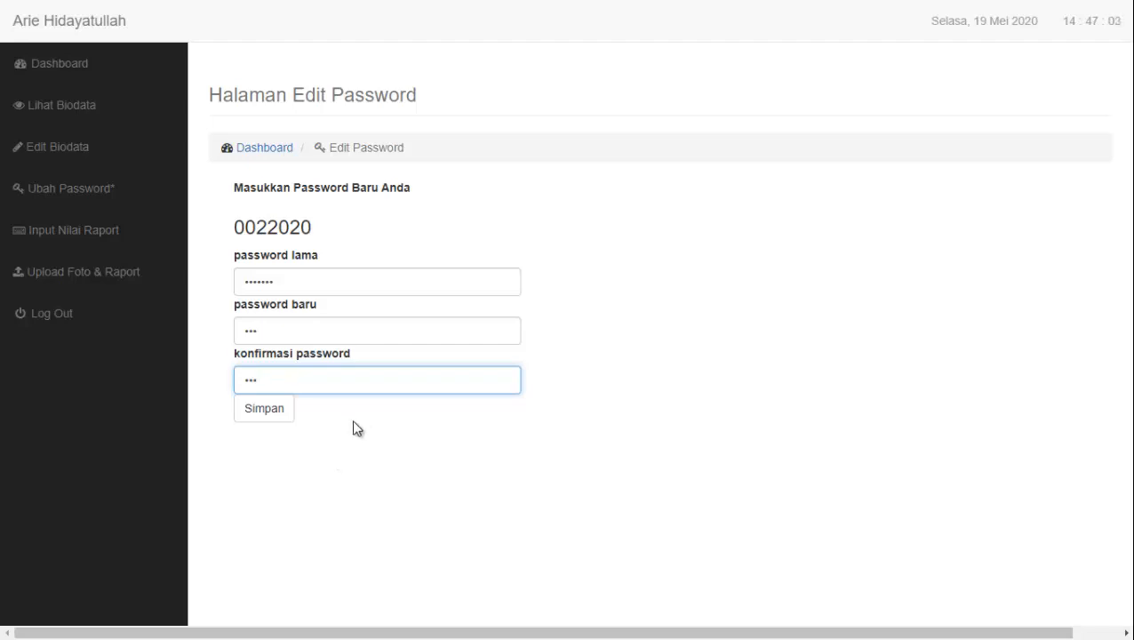
pyautogui.click(299, 331)
pyautogui.click(299, 374)
pyautogui.click(319, 322)
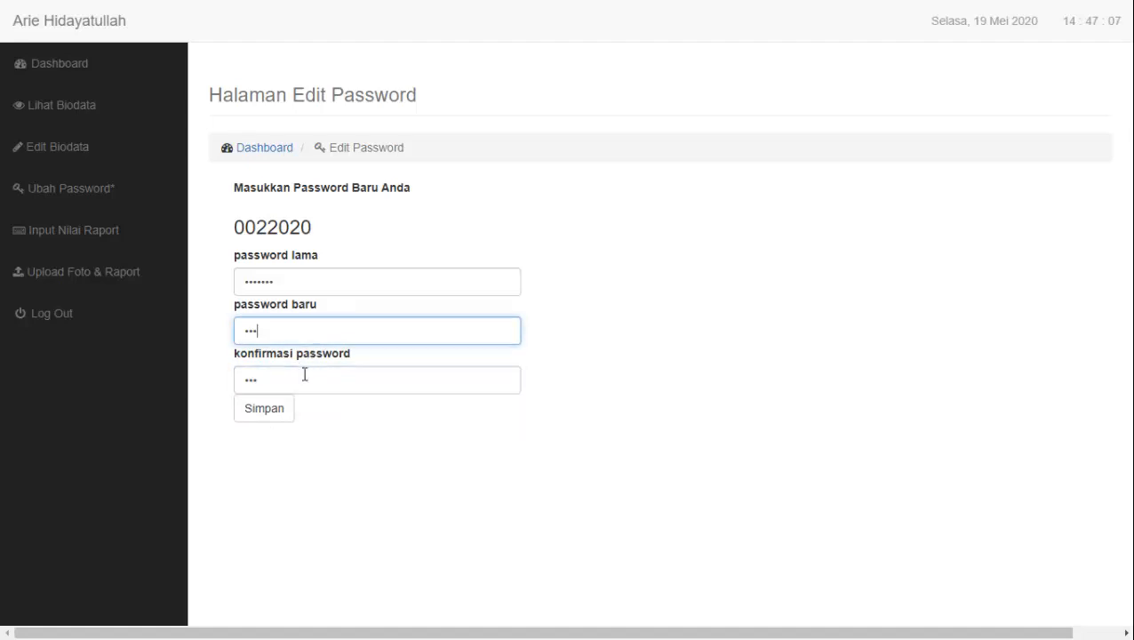
pyautogui.click(303, 377)
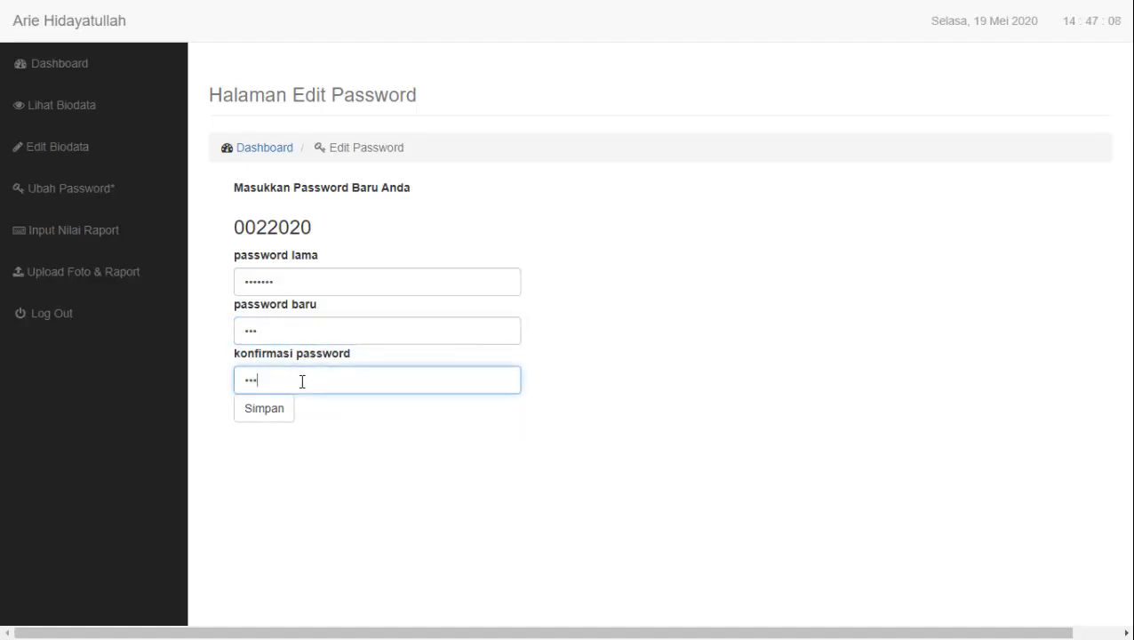
pyautogui.click(276, 418)
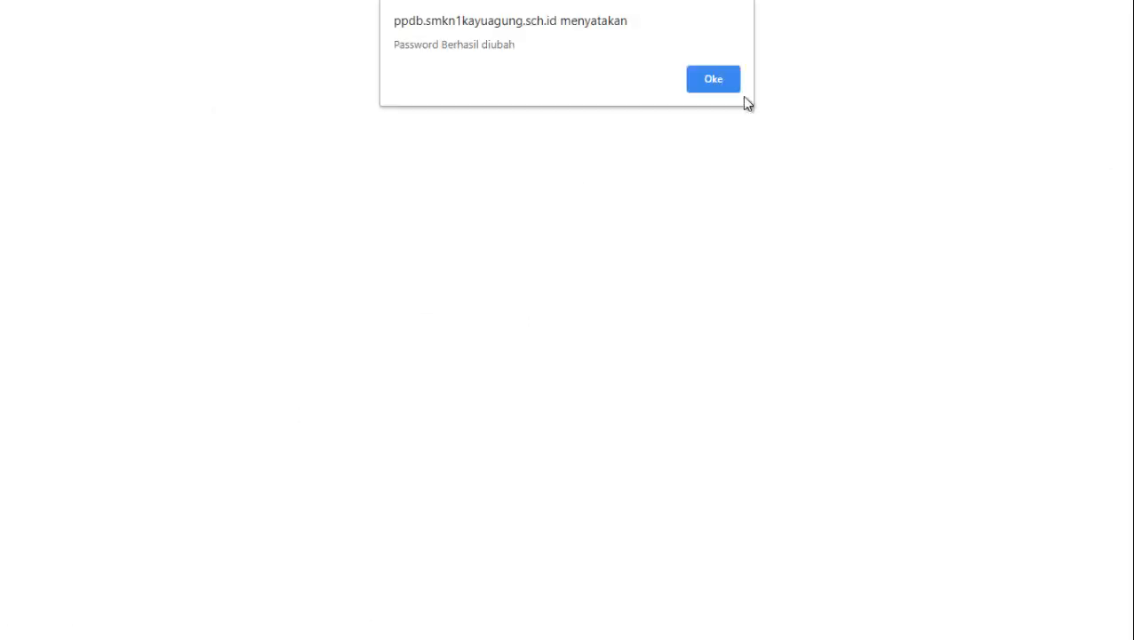
pyautogui.click(708, 83)
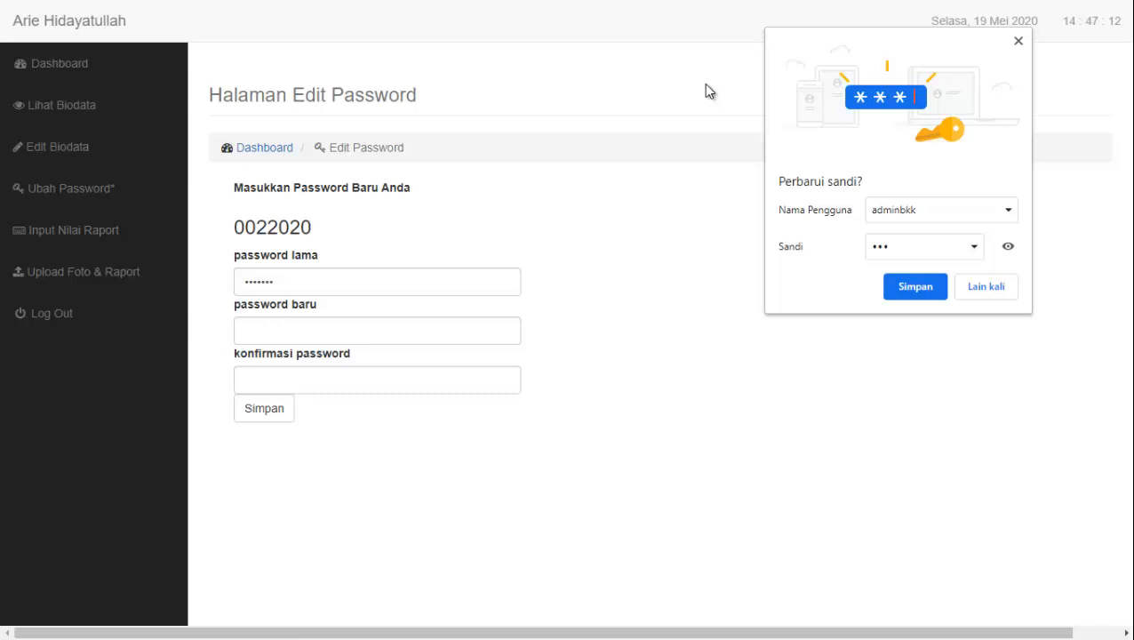
pyautogui.click(983, 290)
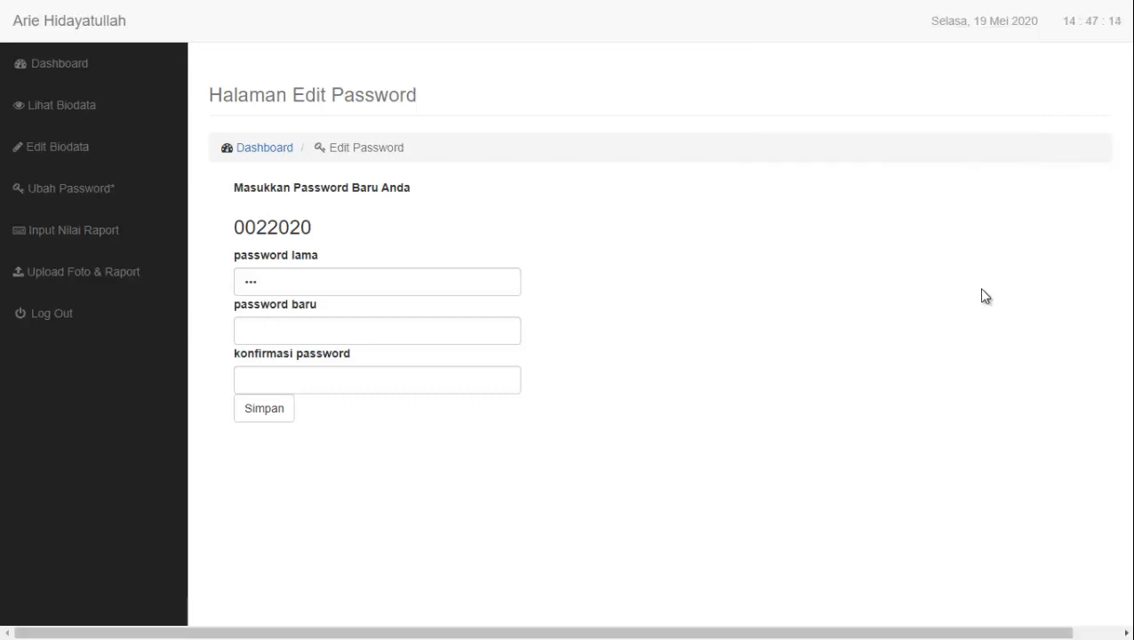
# Return to the dashboard, check Ubah Password reads Berhasil, then open Input Nilai Raport
pyautogui.click(277, 158)
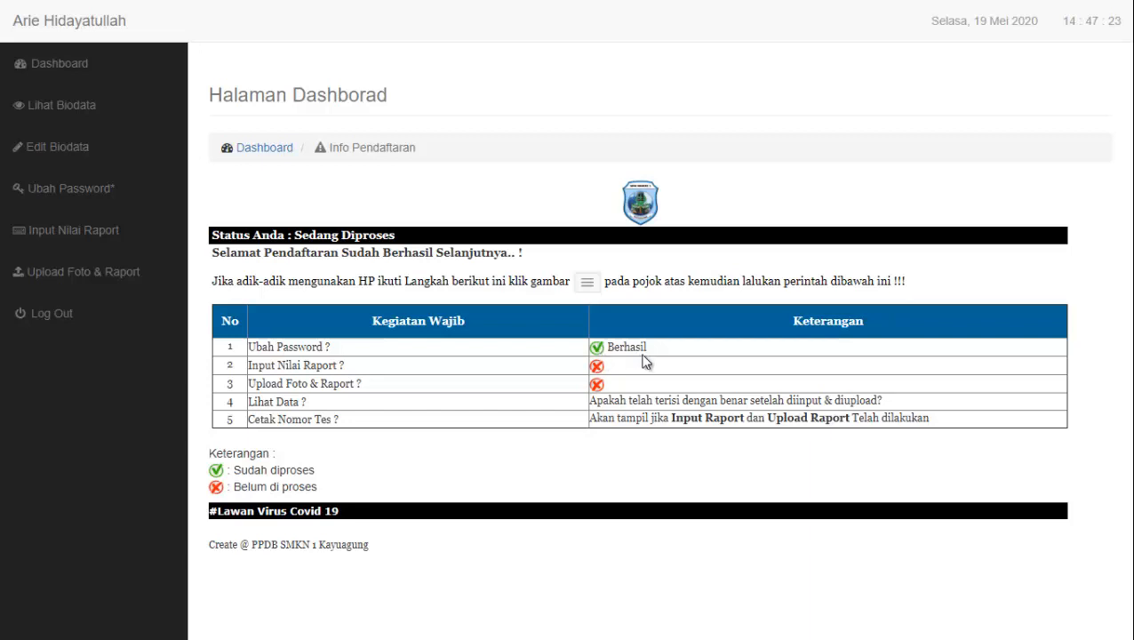
pyautogui.moveTo(648, 348); pyautogui.dragTo(596, 347)
pyautogui.click(321, 367)
pyautogui.moveTo(261, 346); pyautogui.dragTo(336, 350)
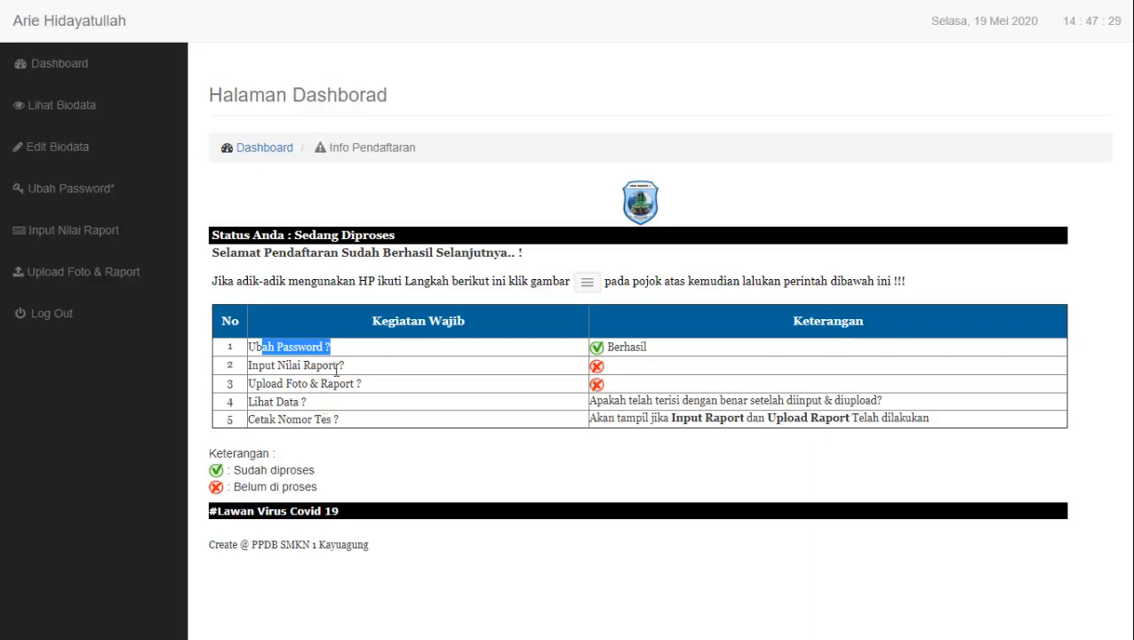
pyautogui.moveTo(348, 366); pyautogui.dragTo(271, 367)
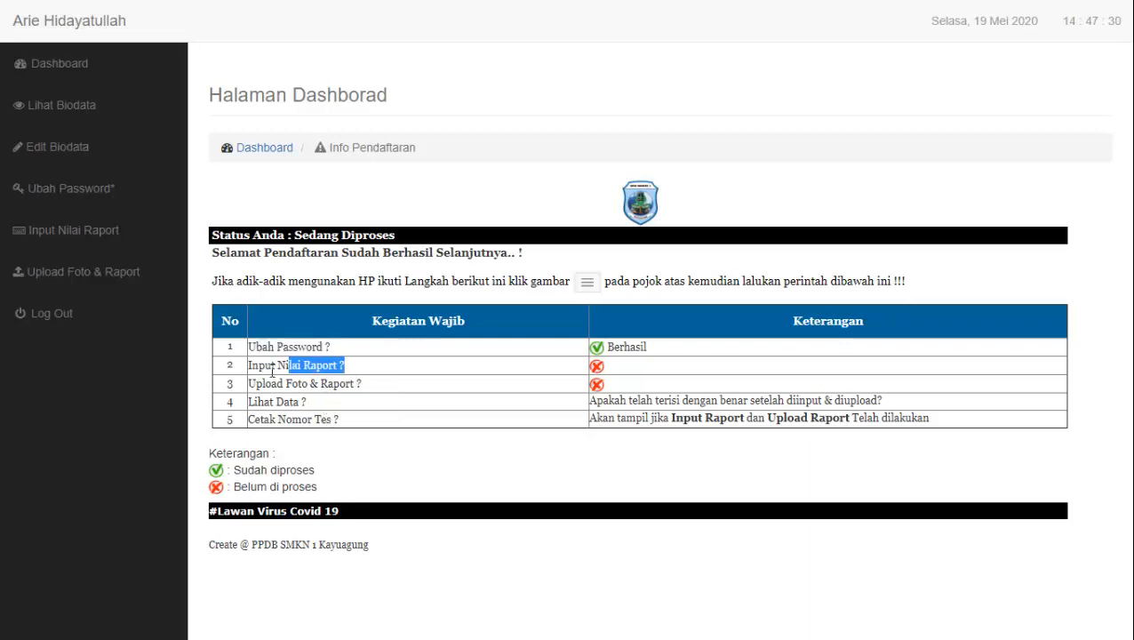
pyautogui.click(74, 247)
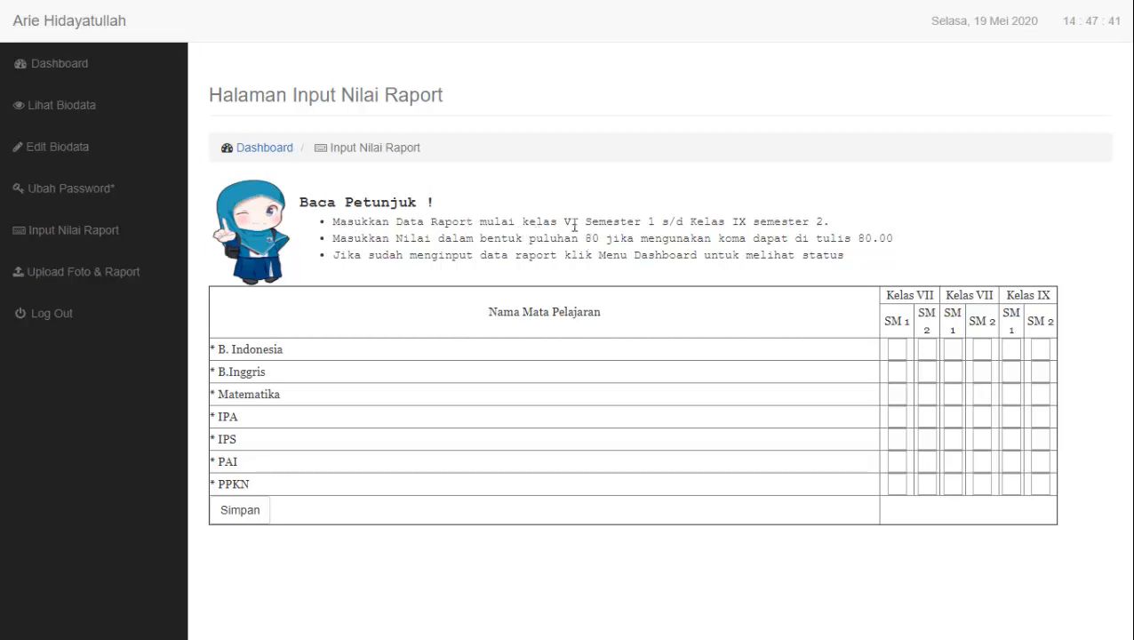
# Fill the B. Indonesia grades for Kelas VII to IX with 80
pyautogui.doubleClick(572, 224)
pyautogui.click(897, 351)
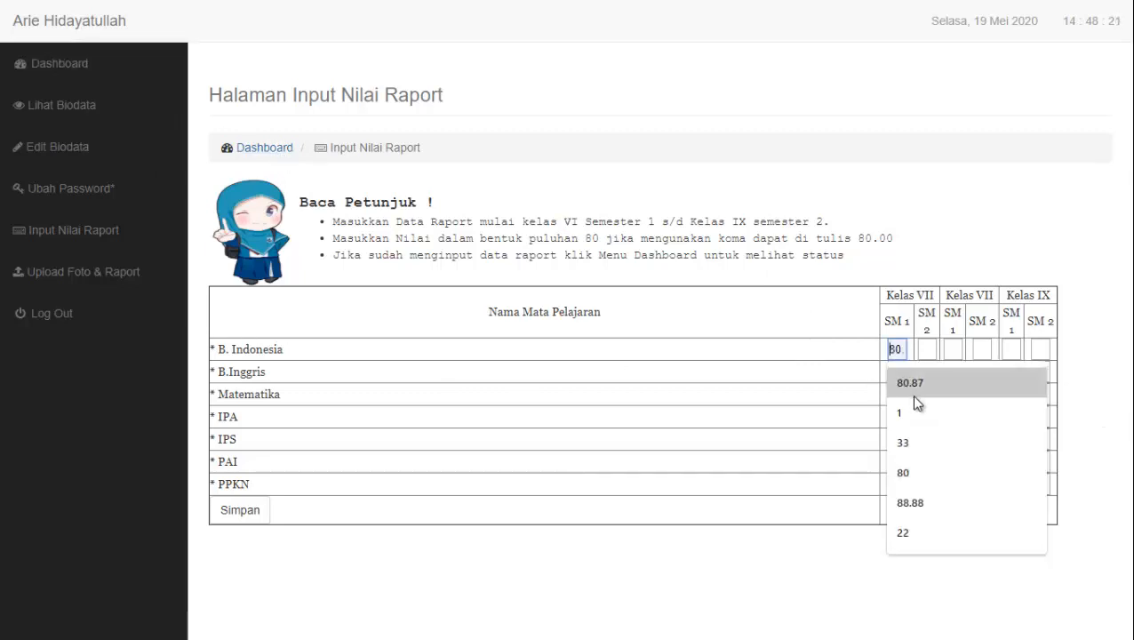
pyautogui.click(912, 385)
pyautogui.click(920, 353)
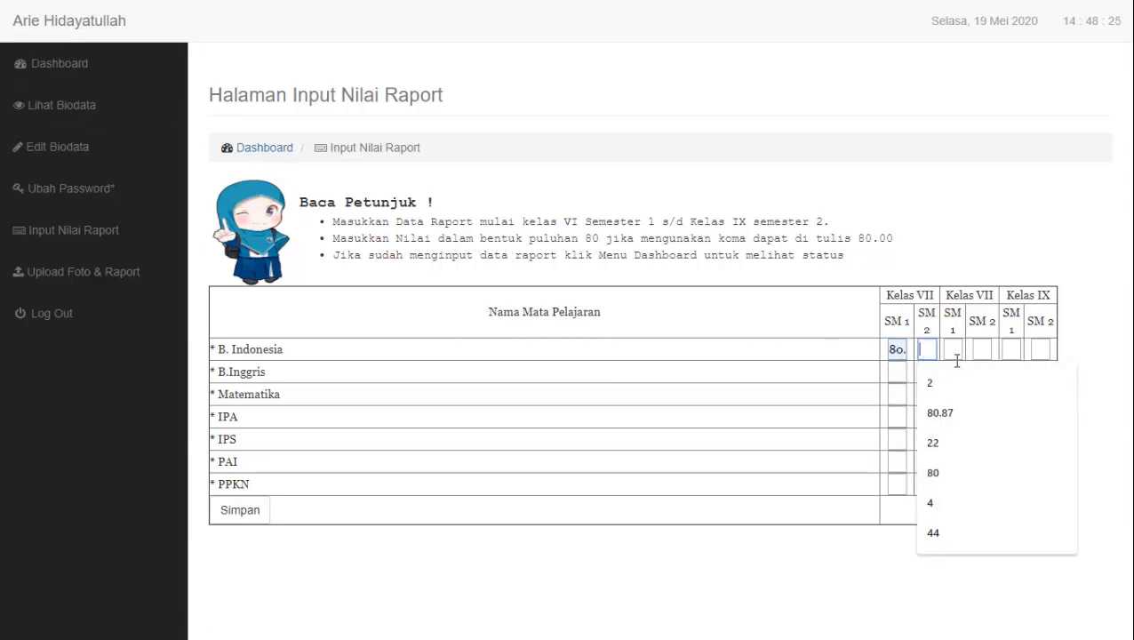
pyautogui.write('80')
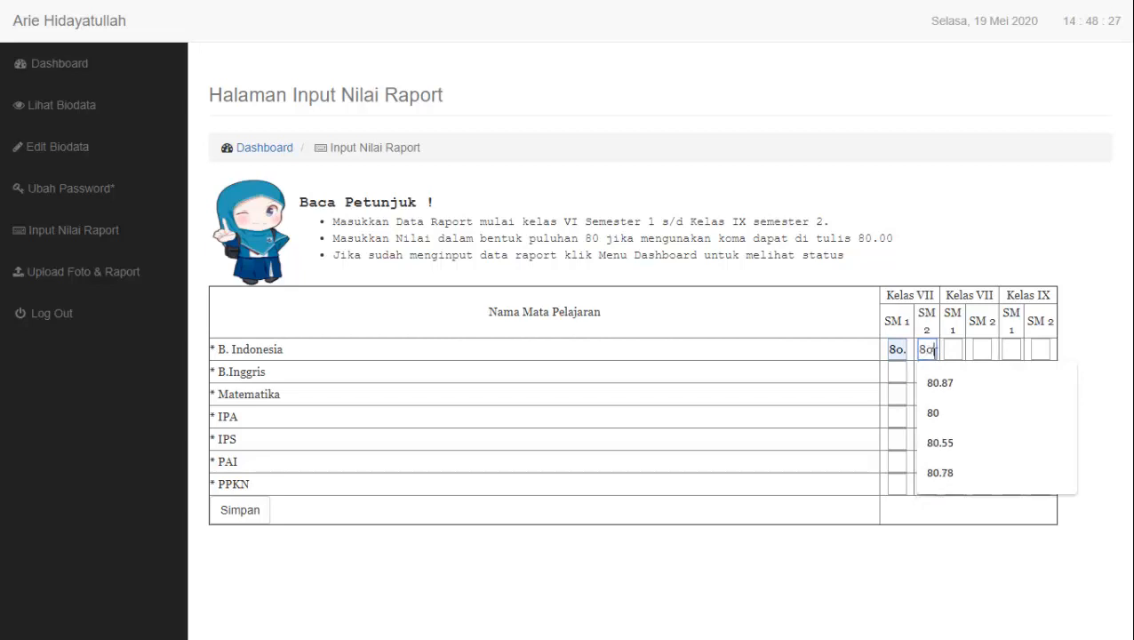
pyautogui.click(952, 352)
pyautogui.write('80')
pyautogui.click(975, 352)
pyautogui.write('80')
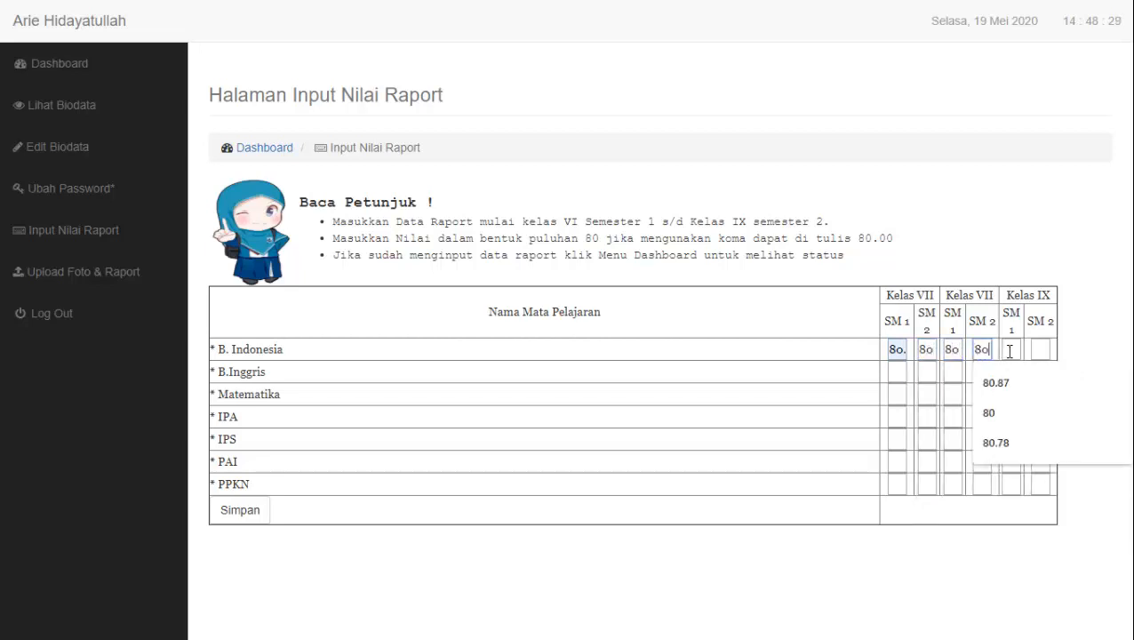
pyautogui.click(1011, 352)
pyautogui.write('80')
pyautogui.click(1040, 352)
pyautogui.write('80')
# Enter 80 for all six B. Inggris grades and correct B. Indonesia Kelas VII SM 1 to 80
pyautogui.click(893, 372)
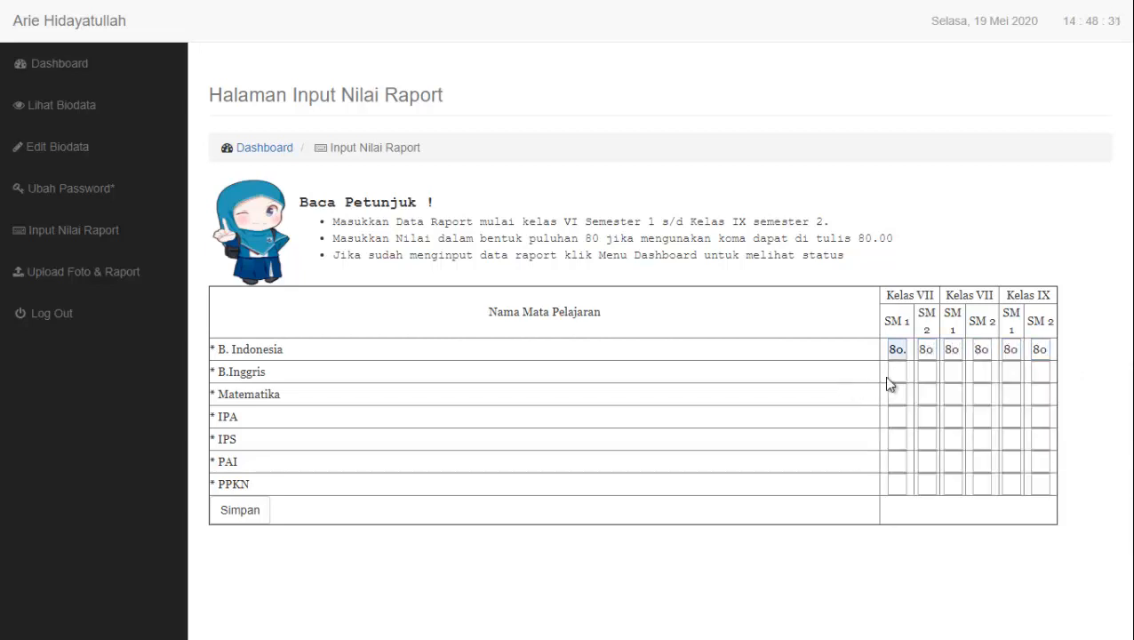
pyautogui.write('80')
pyautogui.click(926, 371)
pyautogui.write('80')
pyautogui.click(954, 373)
pyautogui.write('80')
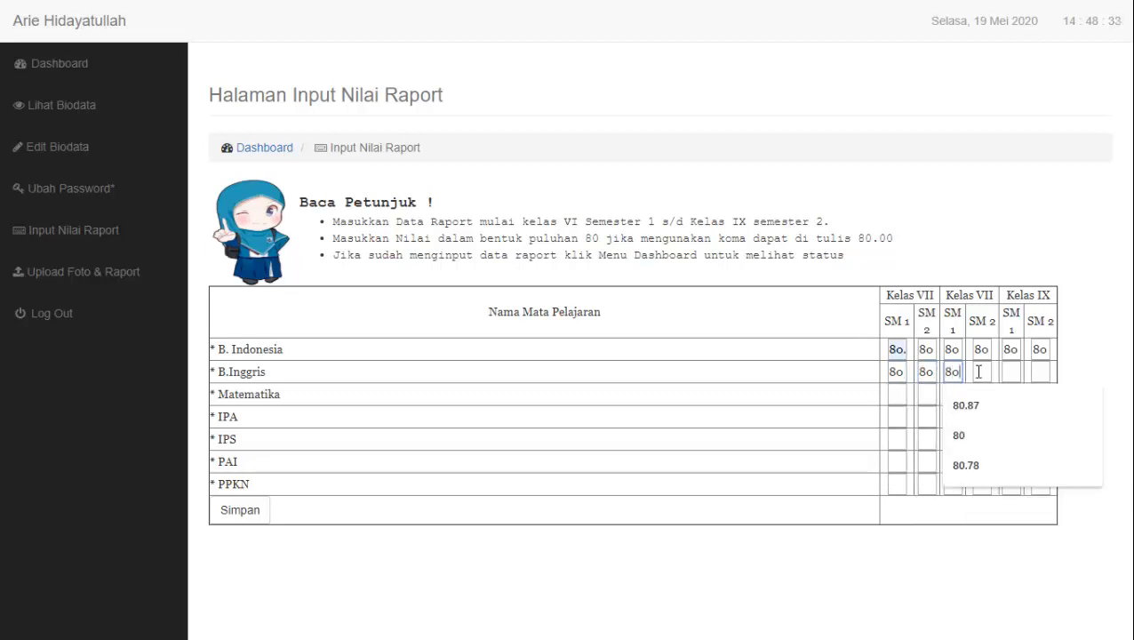
pyautogui.click(981, 373)
pyautogui.write('80')
pyautogui.moveTo(892, 349); pyautogui.dragTo(911, 360)
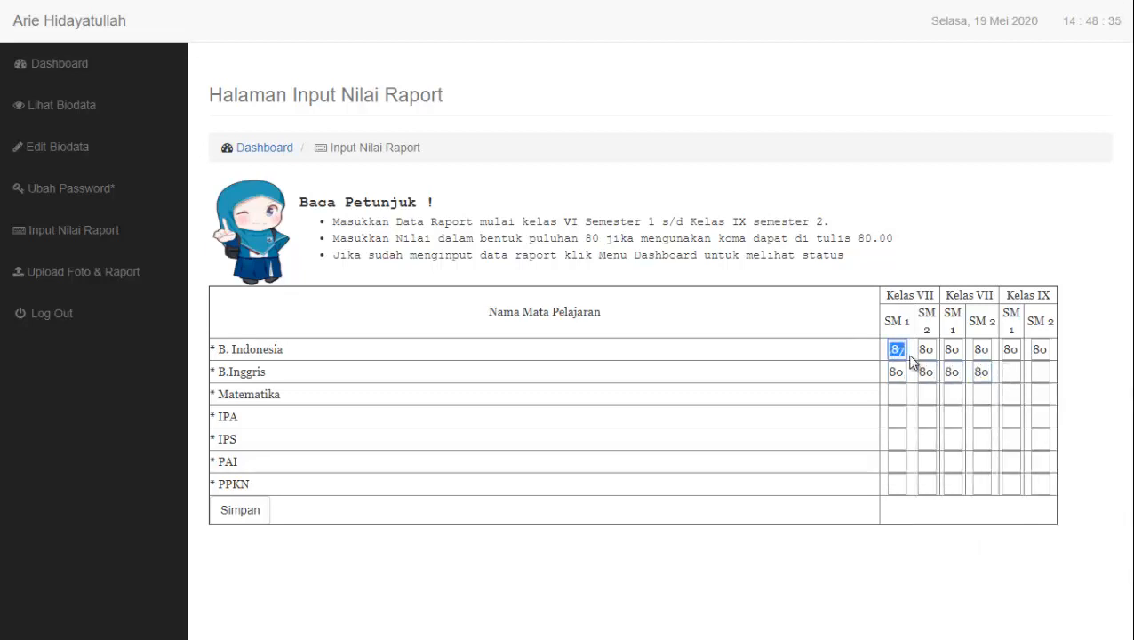
pyautogui.press('BackSpace')
pyautogui.write('80')
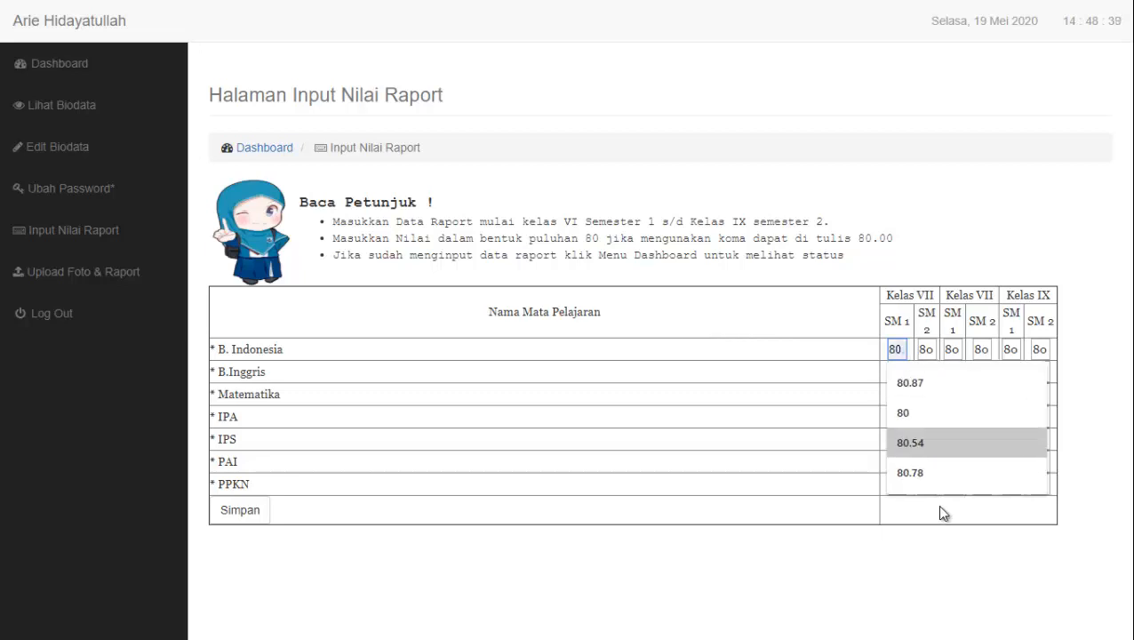
pyautogui.click(1011, 376)
pyautogui.write('80')
pyautogui.click(1039, 377)
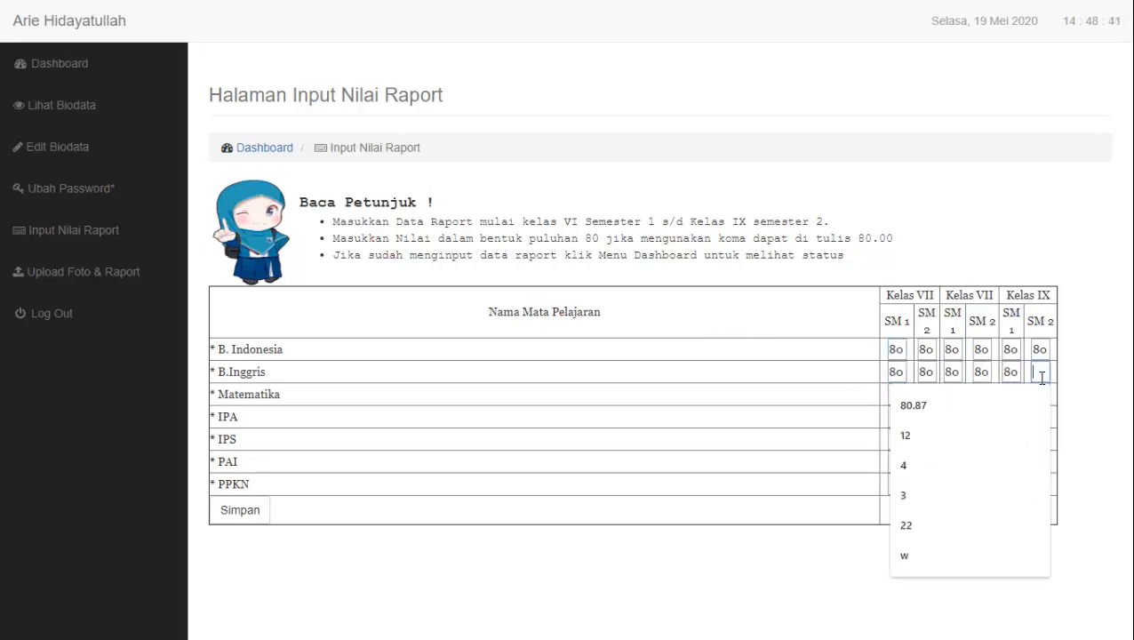
pyautogui.write('80')
# Enter 80 for all six Matematika grades, Kelas VII SM 1 through IX SM 2
pyautogui.click(823, 450)
pyautogui.click(896, 393)
pyautogui.write('80')
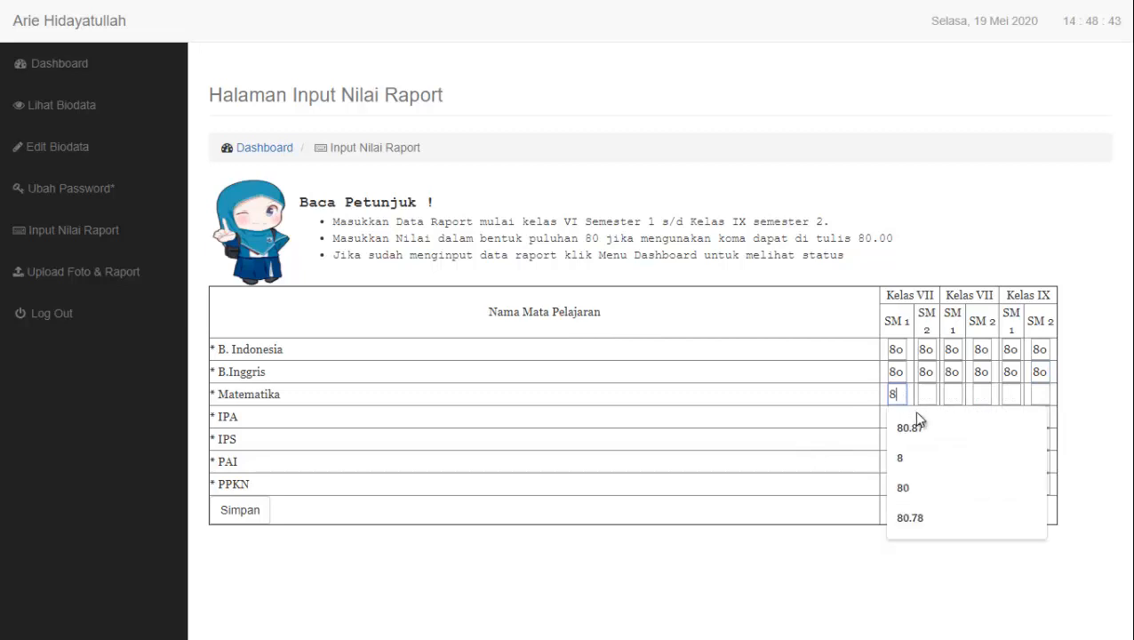
pyautogui.click(926, 393)
pyautogui.write('80')
pyautogui.click(953, 393)
pyautogui.write('80')
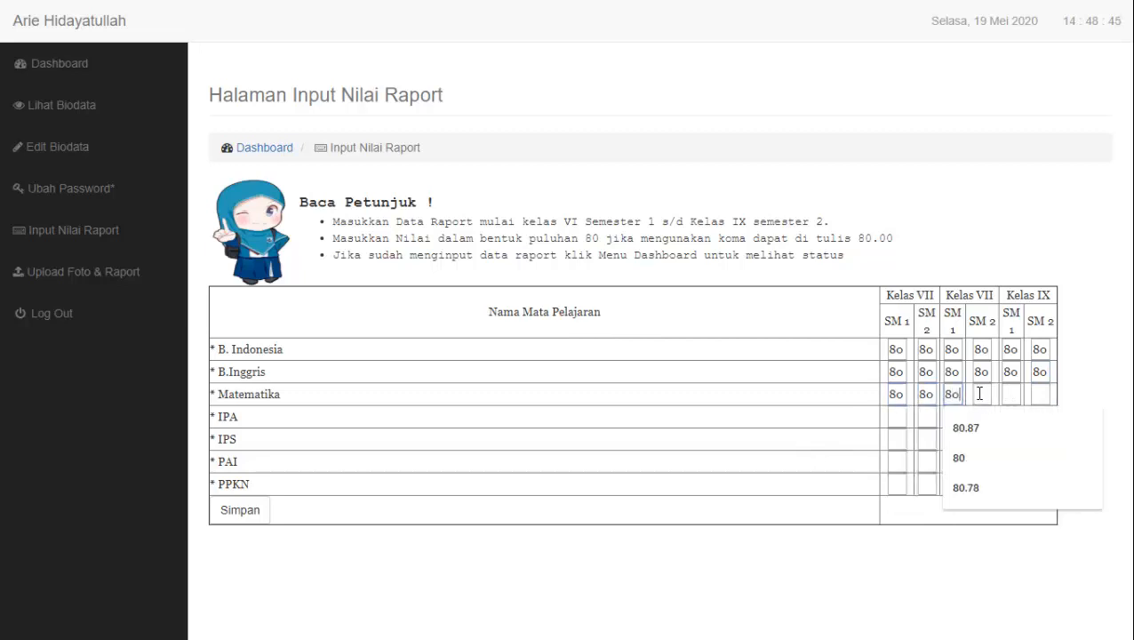
pyautogui.click(981, 394)
pyautogui.write('80')
pyautogui.click(1009, 393)
pyautogui.write('80')
pyautogui.click(1039, 394)
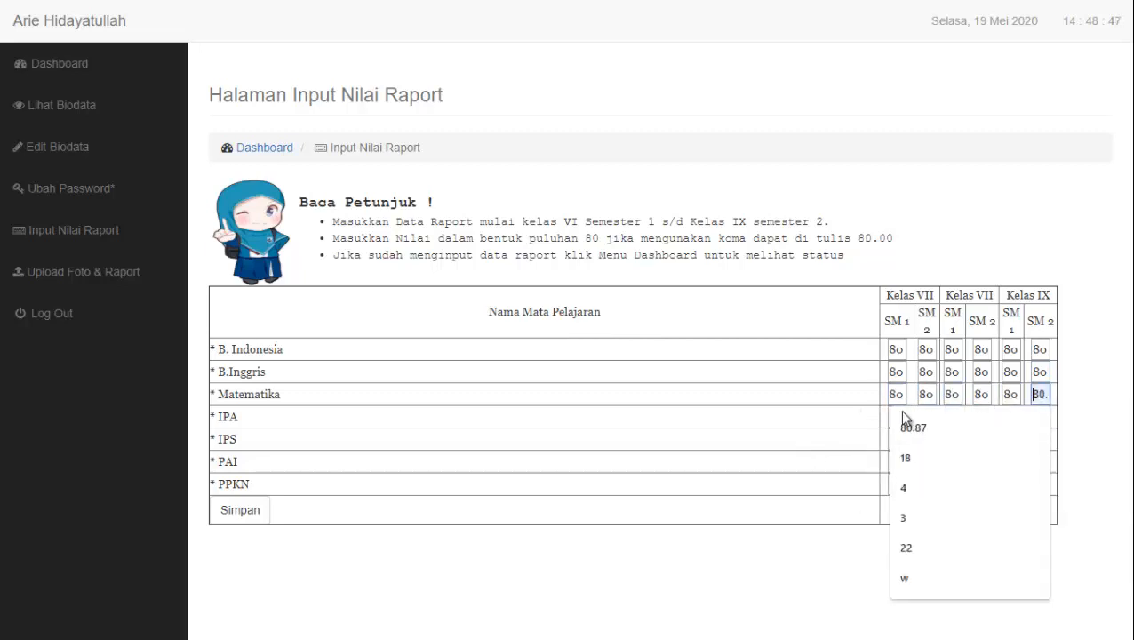
pyautogui.write('80')
# Enter 80 for all six IPA grades, completing the Kelas IX SM 1 value
pyautogui.click(895, 416)
pyautogui.write('80')
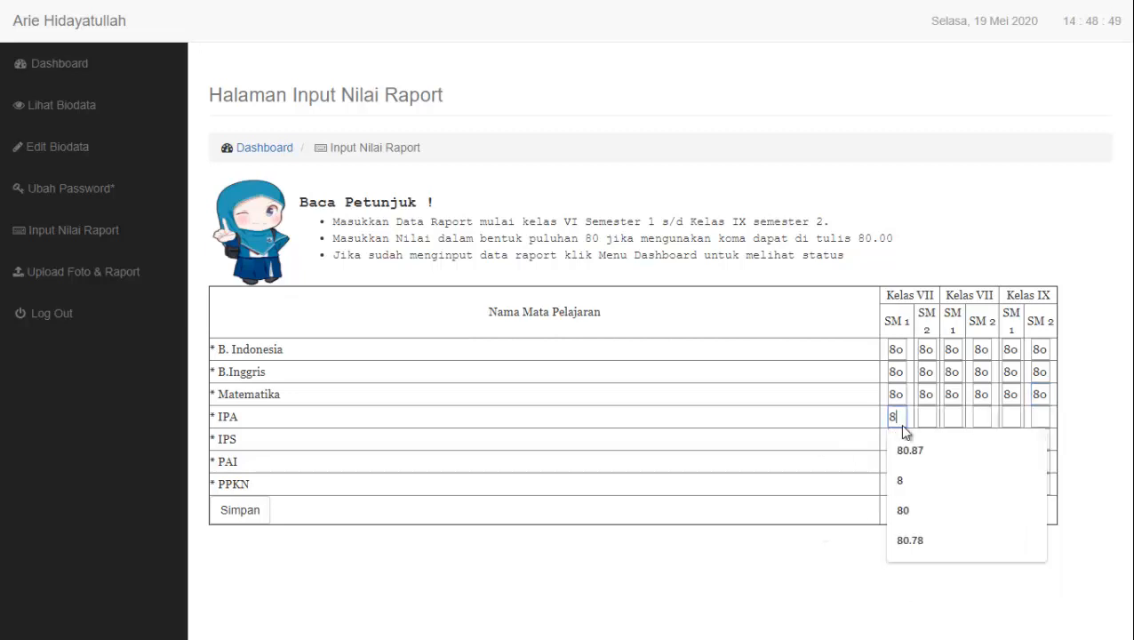
pyautogui.click(926, 416)
pyautogui.write('80')
pyautogui.click(953, 416)
pyautogui.write('80')
pyautogui.click(981, 416)
pyautogui.write('80')
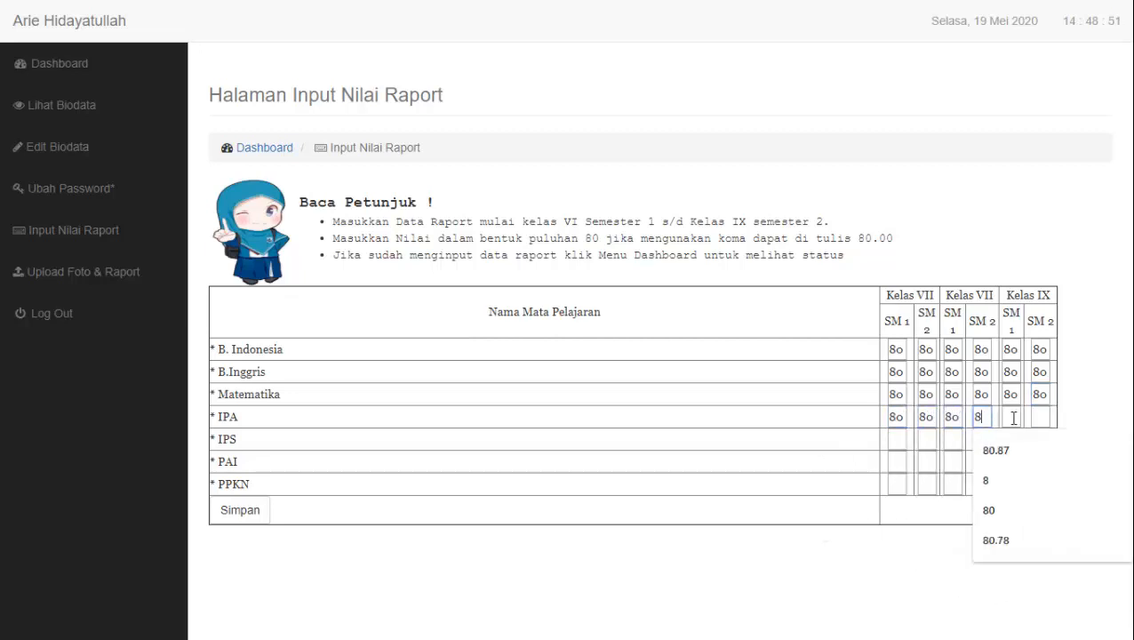
pyautogui.click(1010, 416)
pyautogui.write('8')
pyautogui.click(1039, 416)
pyautogui.click(1007, 417)
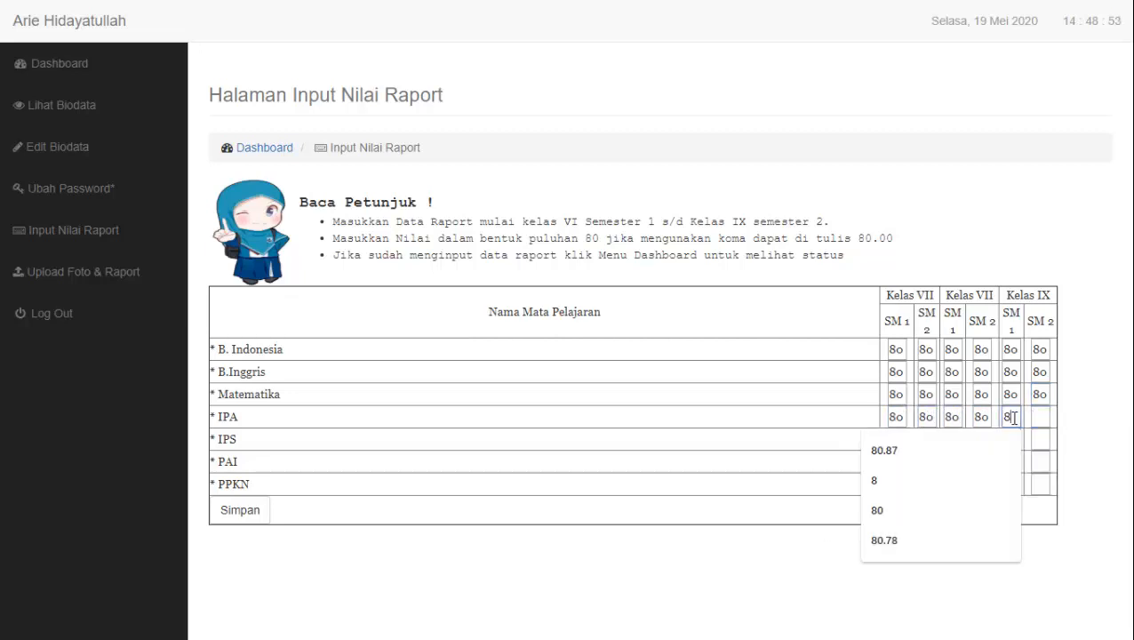
pyautogui.write('0')
pyautogui.click(1043, 419)
pyautogui.write('80')
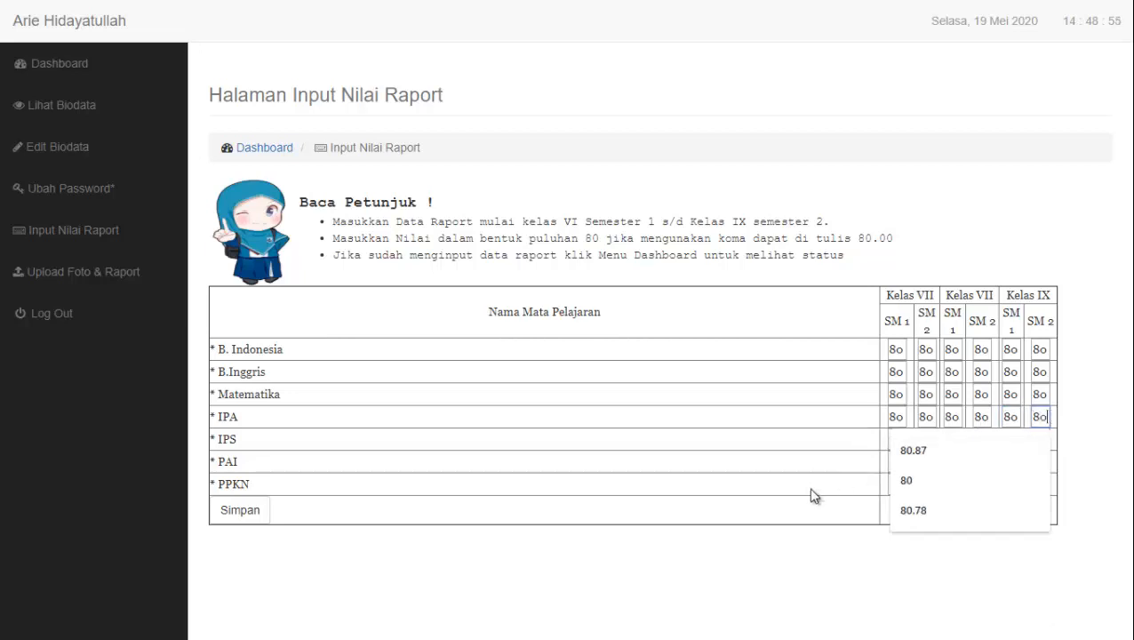
# Enter 80 for all six IPS grades
pyautogui.click(895, 439)
pyautogui.write('80')
pyautogui.click(924, 439)
pyautogui.write('80')
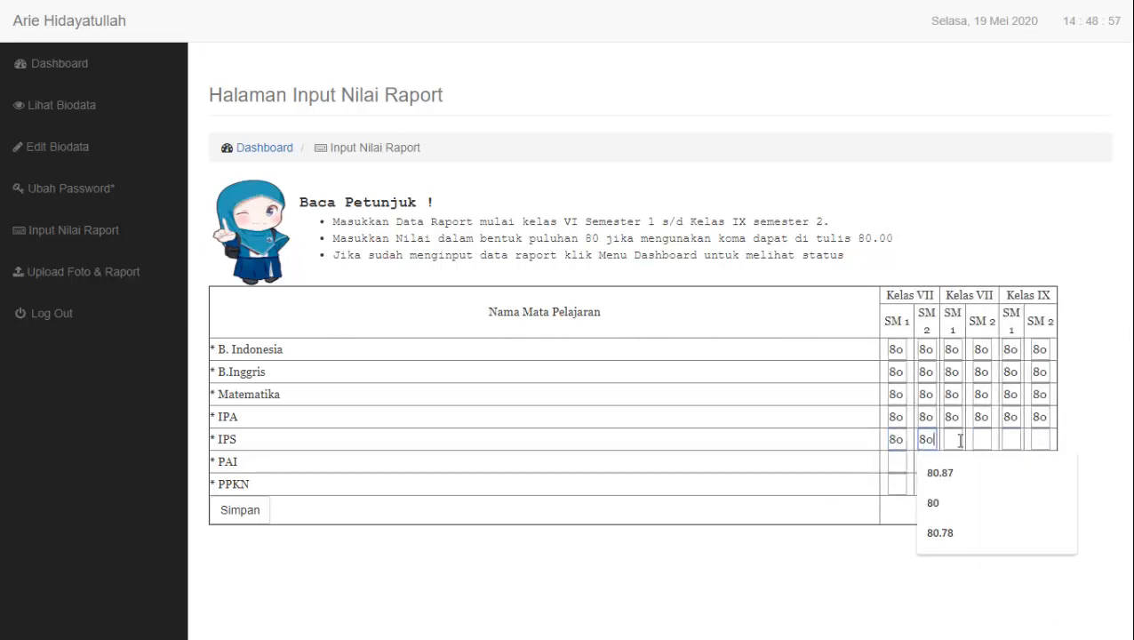
pyautogui.click(953, 439)
pyautogui.write('80')
pyautogui.click(981, 439)
pyautogui.write('80')
pyautogui.click(1004, 442)
pyautogui.write('80')
pyautogui.click(1043, 442)
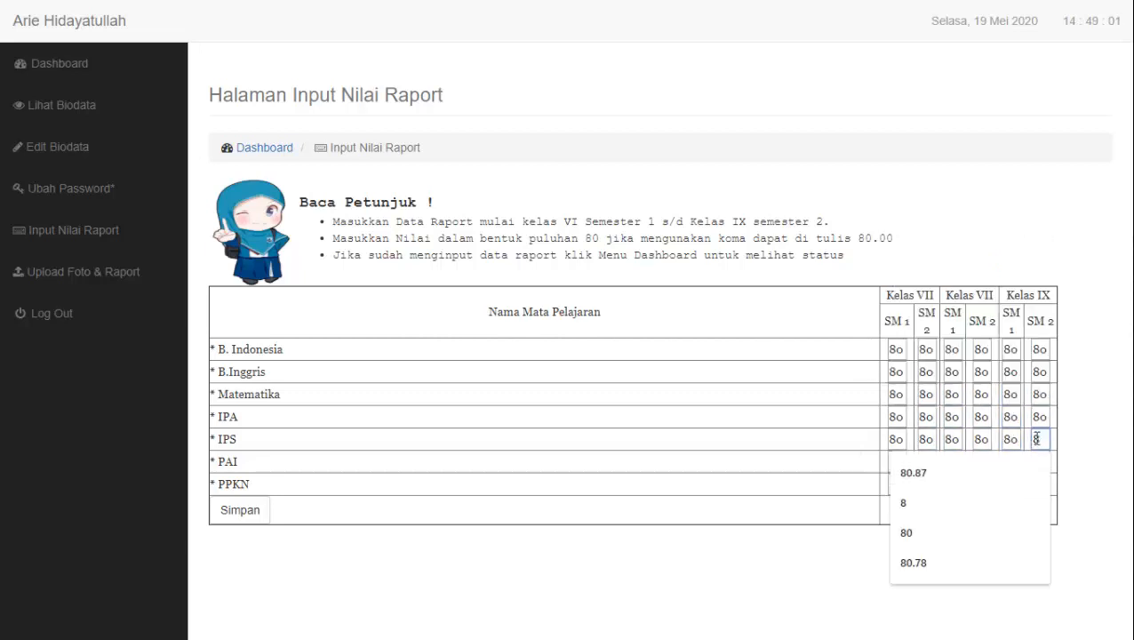
pyautogui.write('80.')
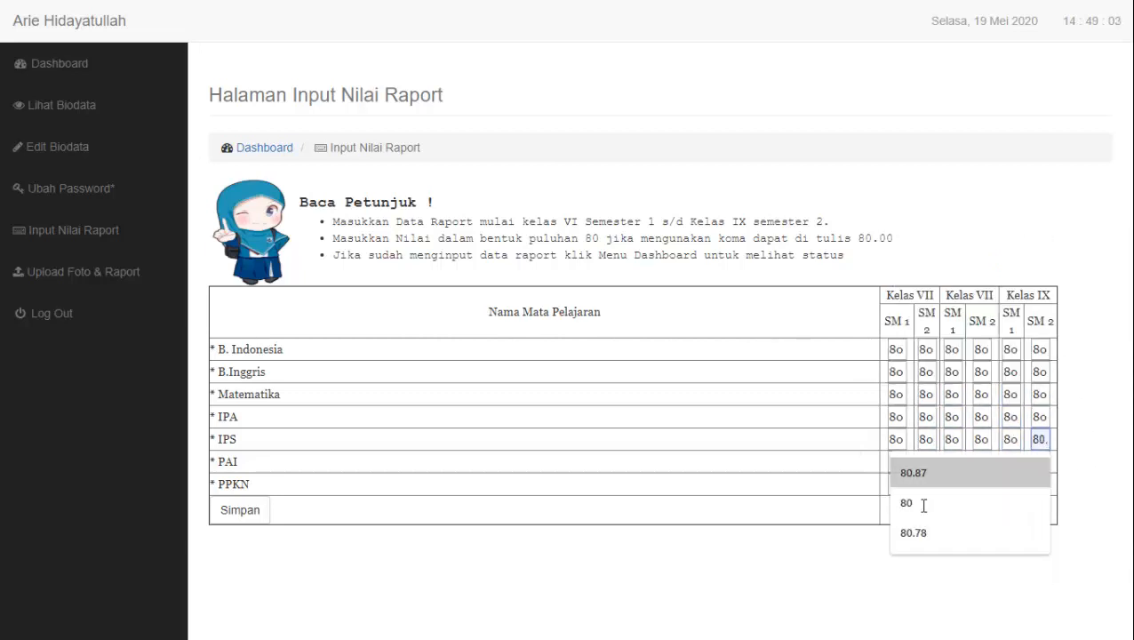
pyautogui.click(893, 510)
# Enter 80 for all six PAI grades
pyautogui.click(895, 462)
pyautogui.write('80')
pyautogui.click(926, 461)
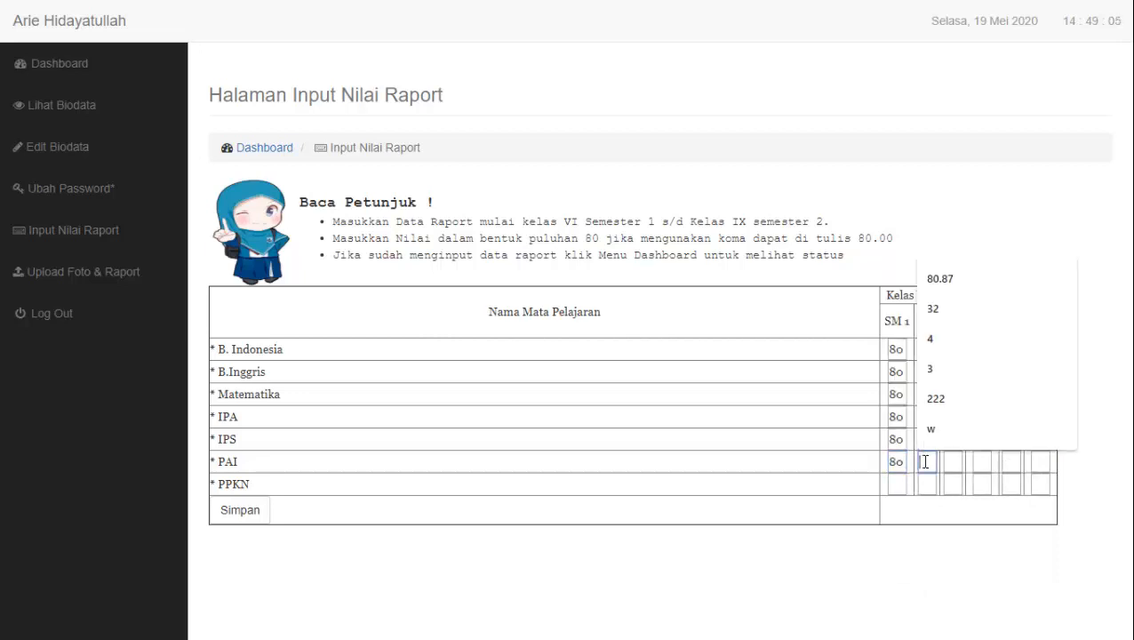
pyautogui.write('80')
pyautogui.click(951, 461)
pyautogui.write('80')
pyautogui.click(981, 462)
pyautogui.write('80')
pyautogui.click(1010, 461)
pyautogui.write('80')
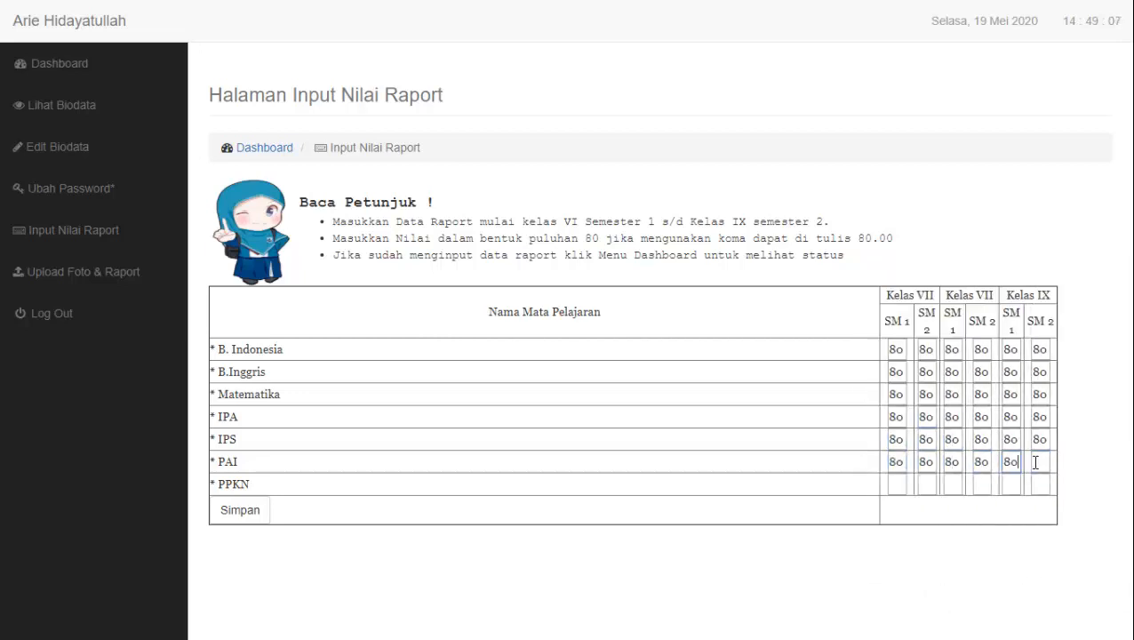
pyautogui.click(1038, 461)
pyautogui.write('80')
pyautogui.click(889, 508)
# Enter 80 for all six PPKN grades and save the report grades with Simpan
pyautogui.click(893, 483)
pyautogui.write('80')
pyautogui.click(926, 483)
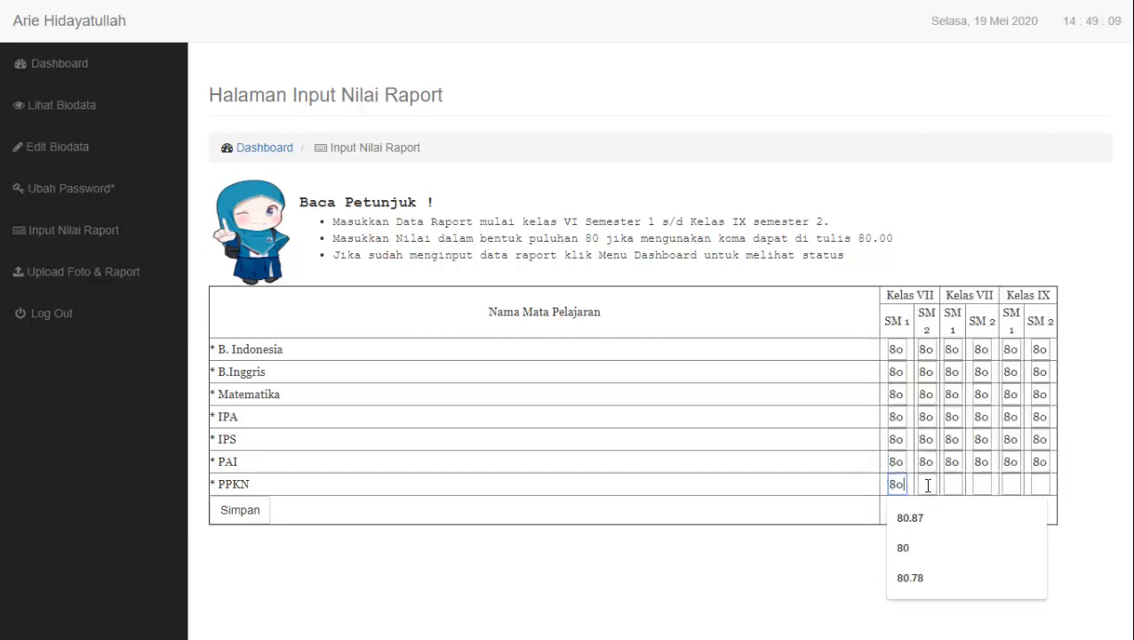
pyautogui.write('80')
pyautogui.click(952, 484)
pyautogui.write('80')
pyautogui.click(981, 483)
pyautogui.write('80')
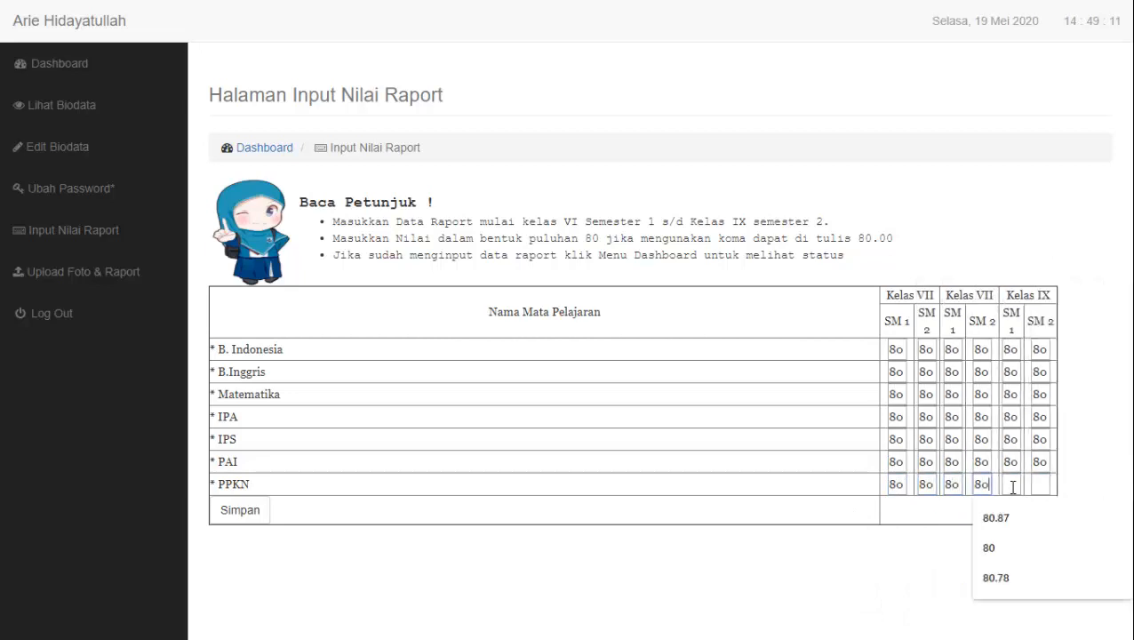
pyautogui.click(1010, 484)
pyautogui.write('80')
pyautogui.click(1038, 483)
pyautogui.write('80')
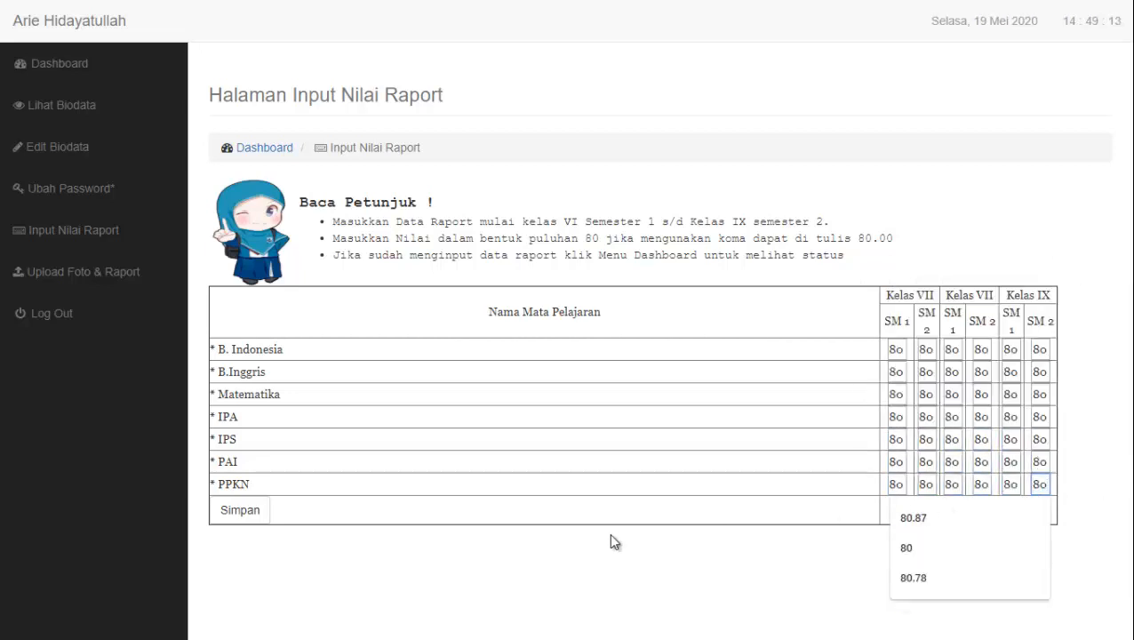
pyautogui.click(245, 520)
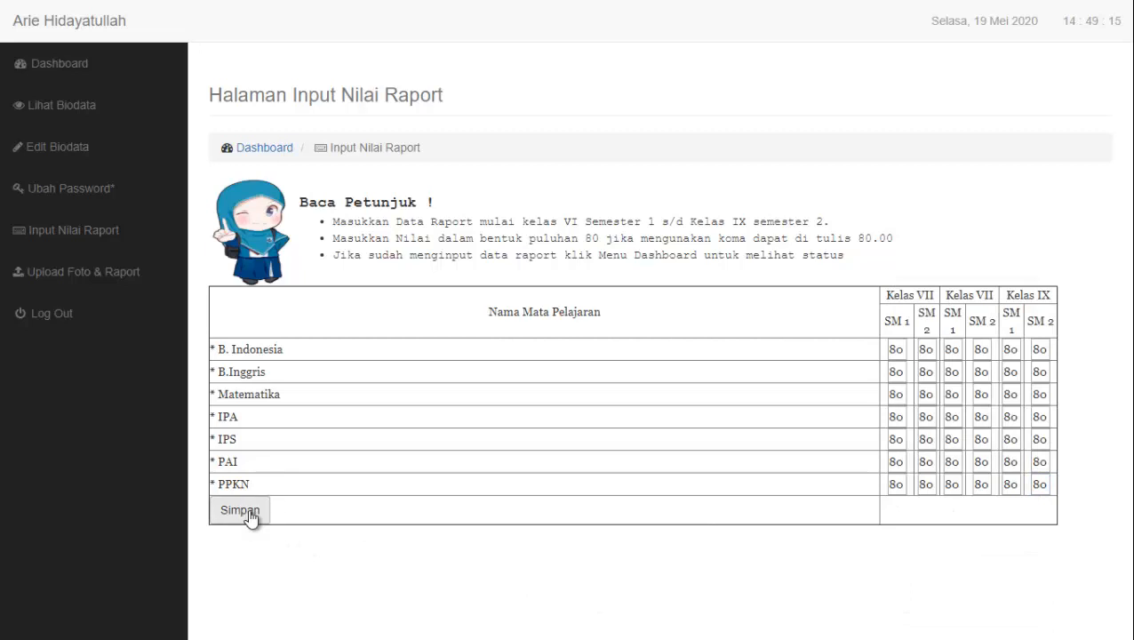
pyautogui.click(250, 510)
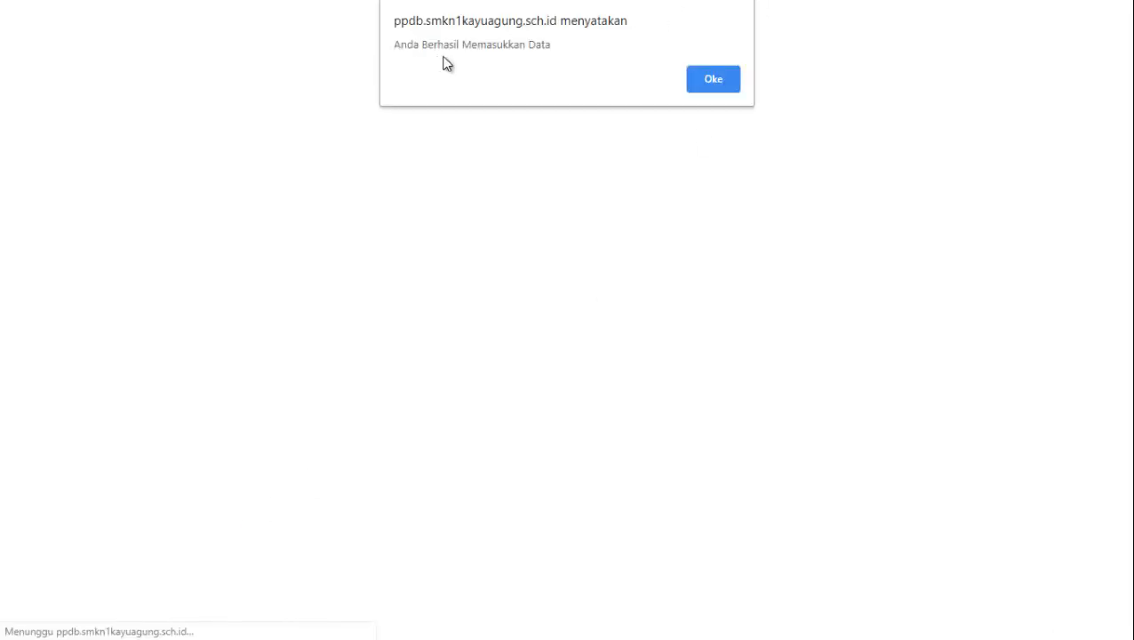
# Accept the success alert, return to the Dashboard, and open the participant biodata
pyautogui.click(701, 81)
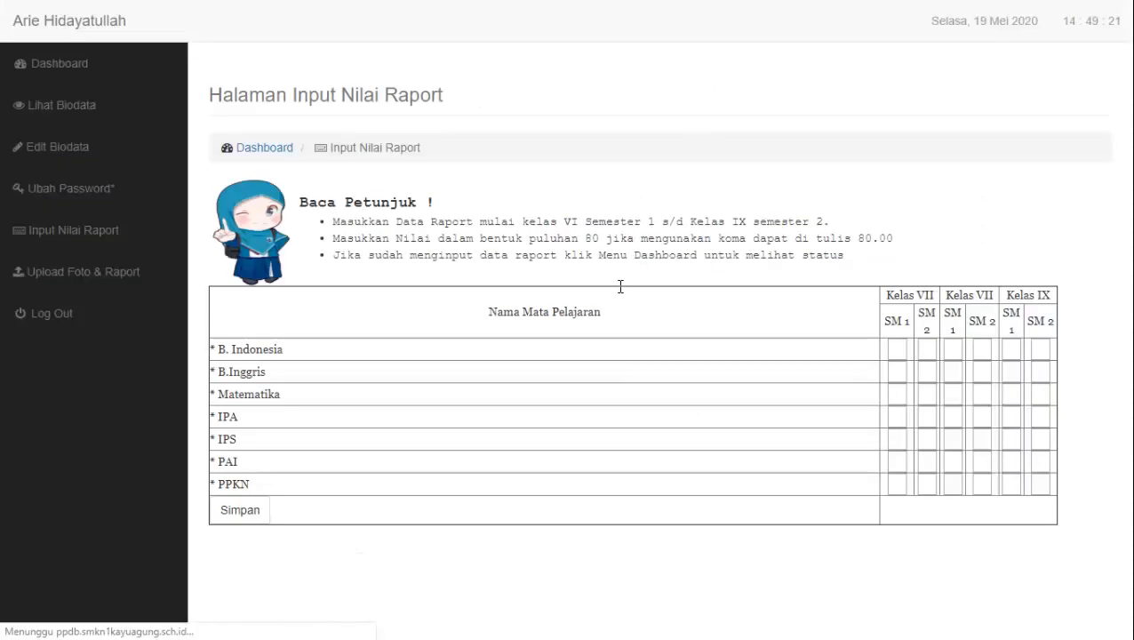
pyautogui.click(258, 148)
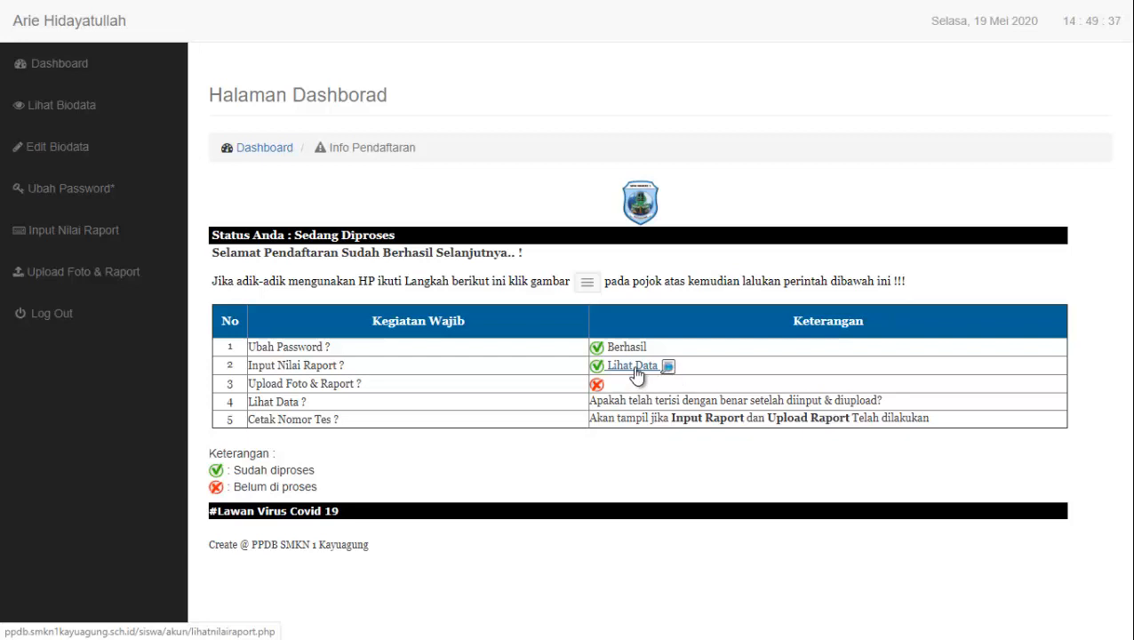
pyautogui.click(142, 115)
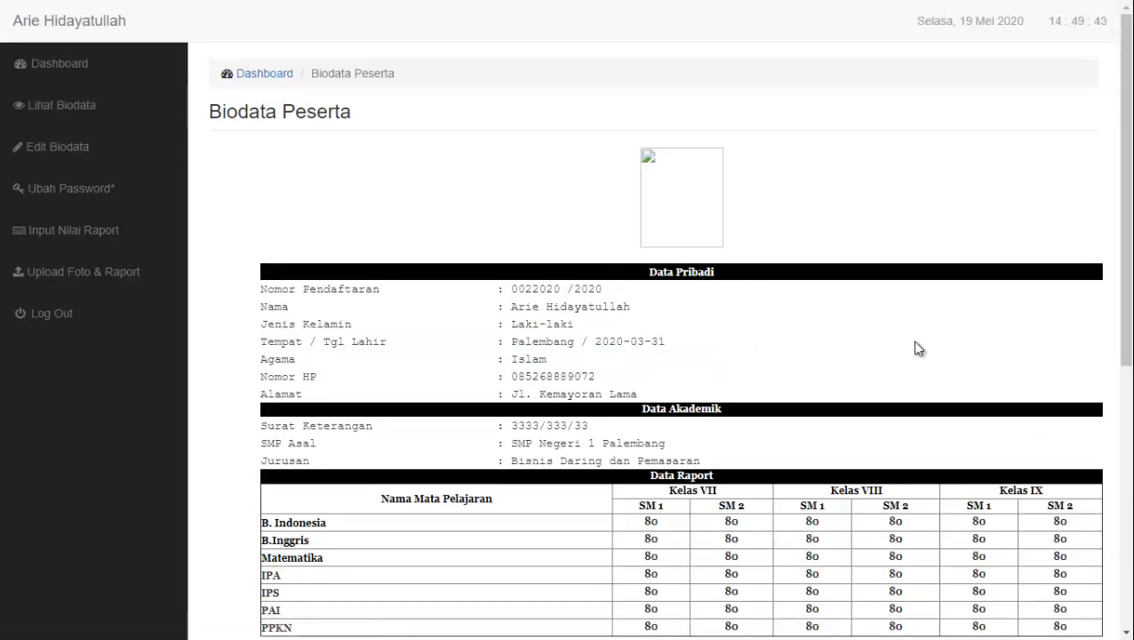
# Scroll through the Biodata Peserta page to verify every report grade reads 80
pyautogui.scroll(-1, 917, 349)
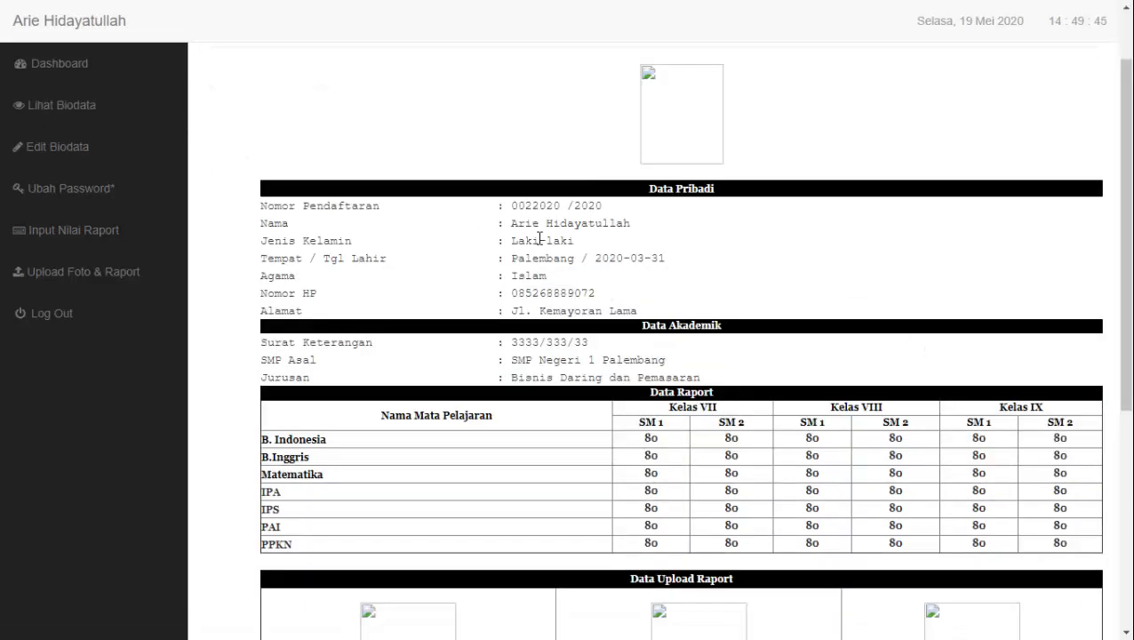
pyautogui.scroll(-1, 732, 307)
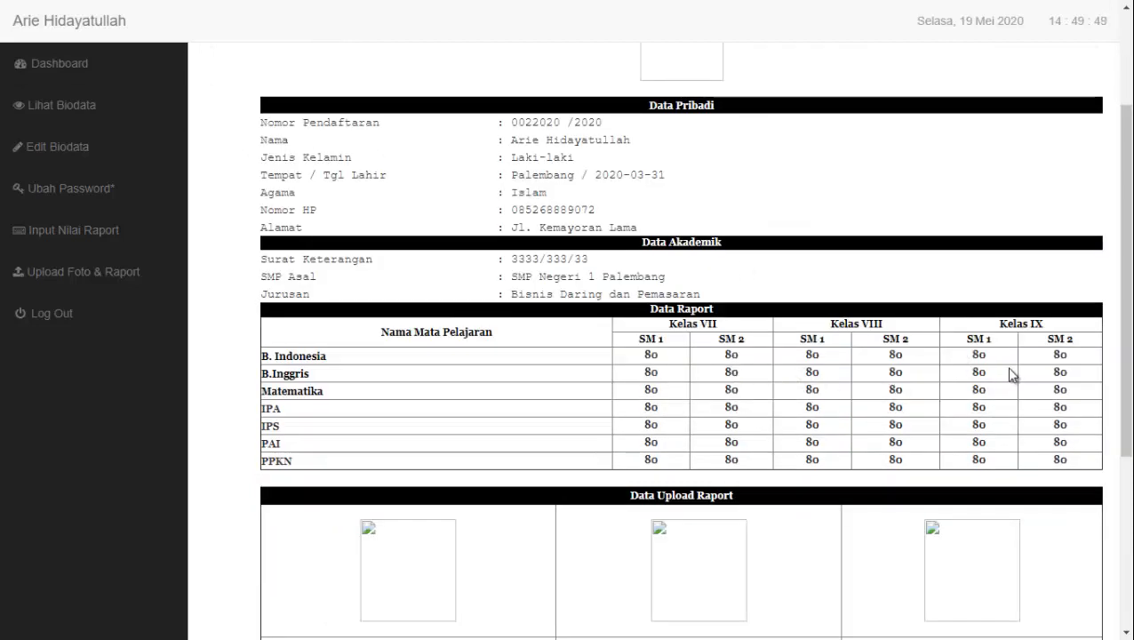
pyautogui.scroll(2, 714, 397)
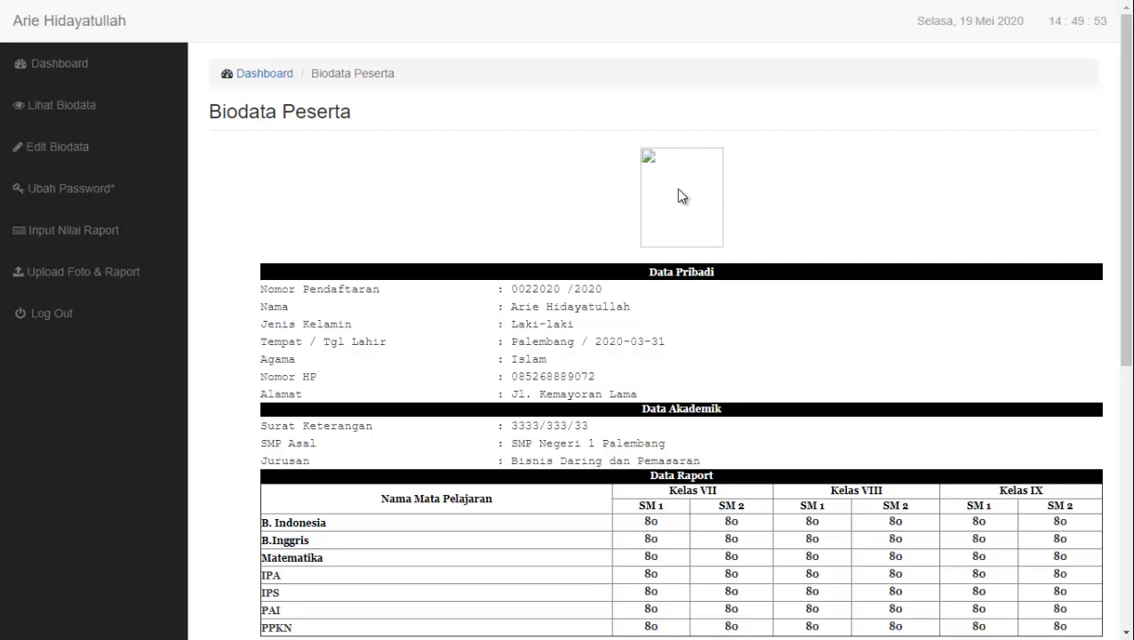
pyautogui.scroll(-5, 787, 367)
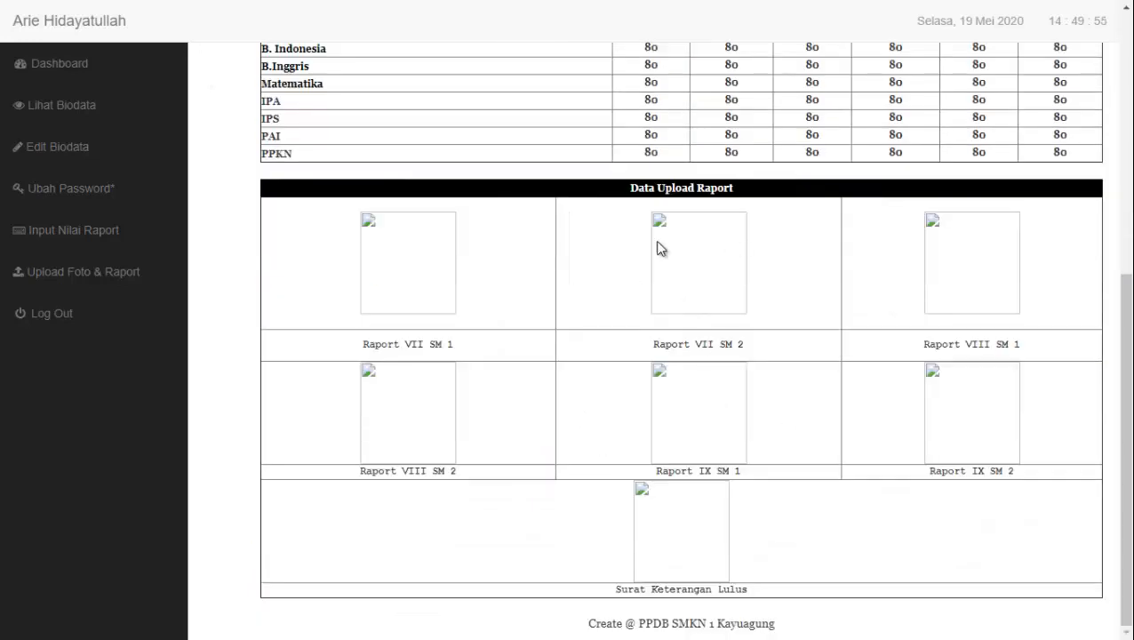
pyautogui.scroll(5, 769, 473)
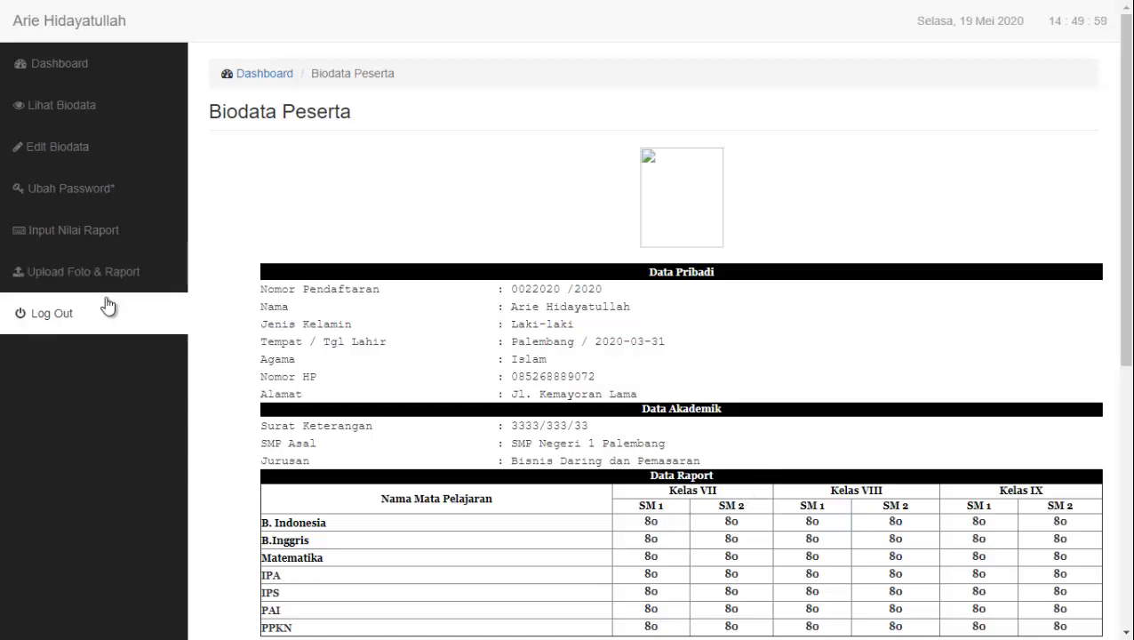
pyautogui.click(77, 78)
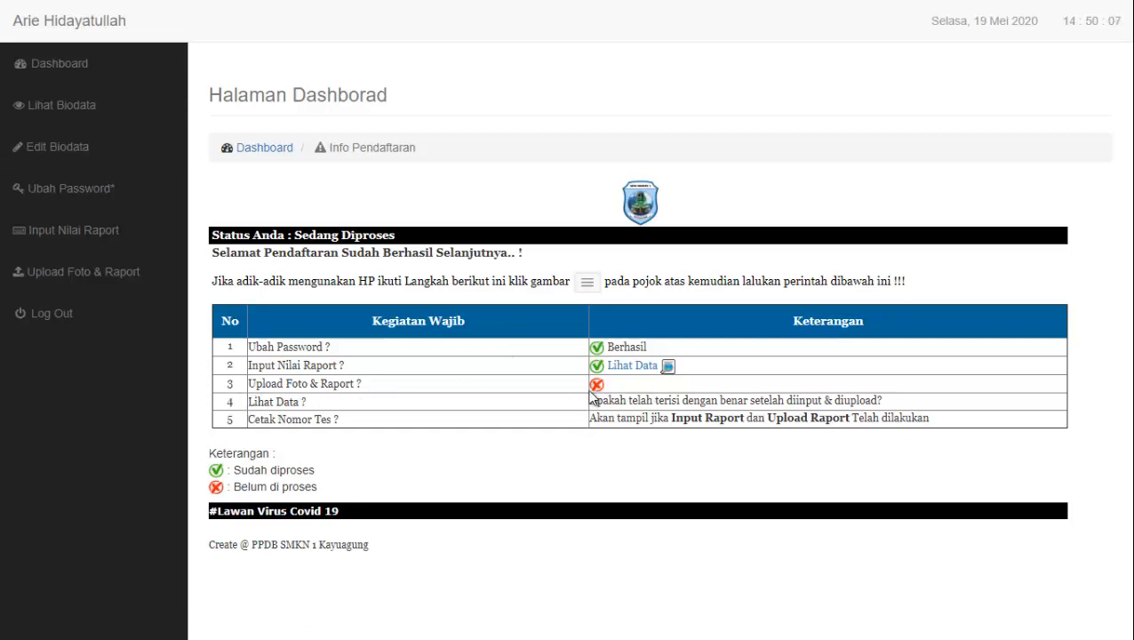
pyautogui.doubleClick(228, 384)
pyautogui.click(112, 286)
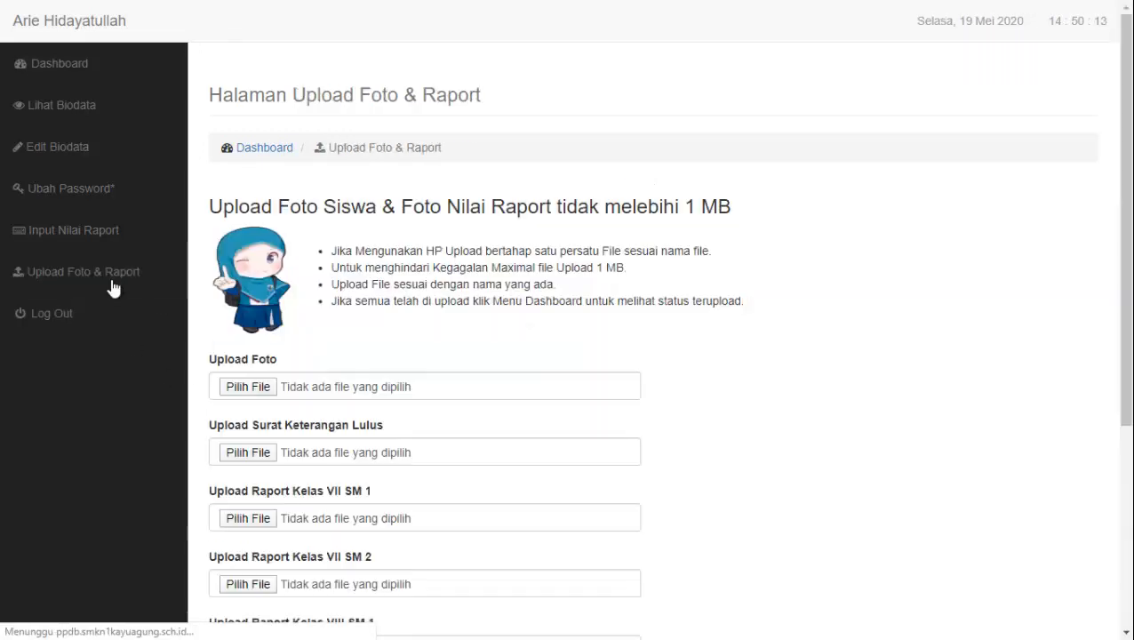
pyautogui.scroll(-1, 451, 298)
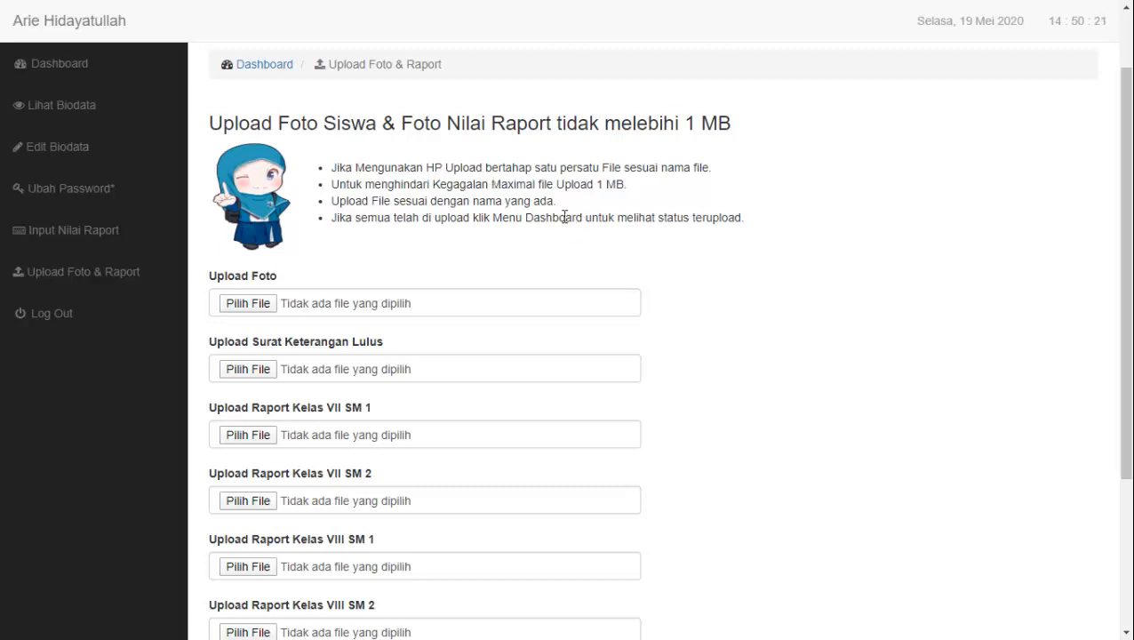
pyautogui.scroll(-1, 770, 313)
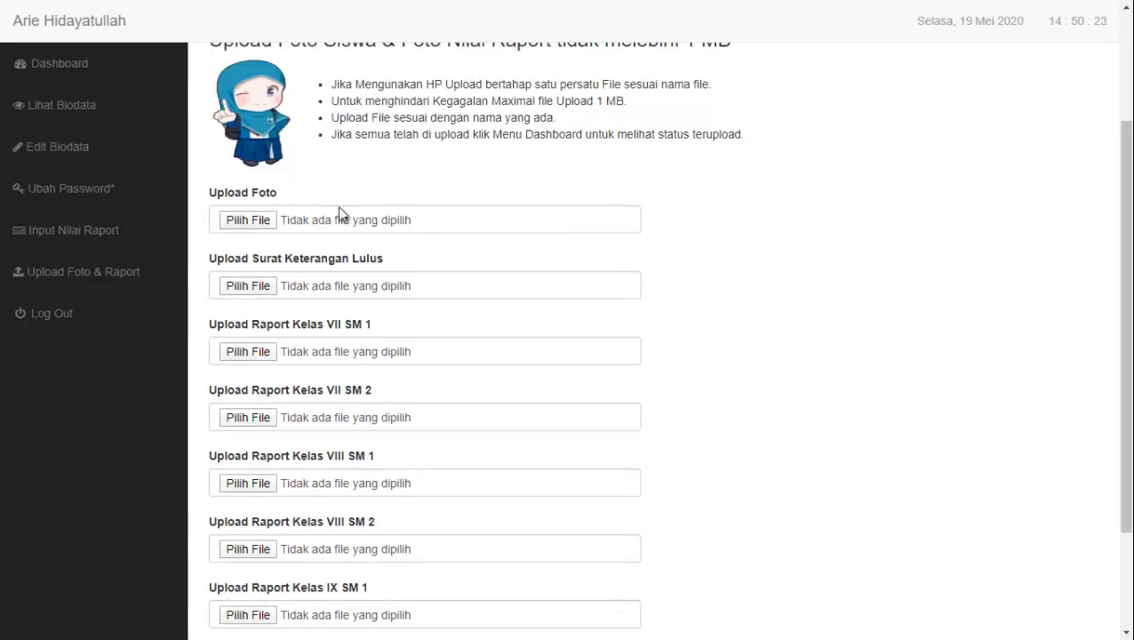
pyautogui.scroll(1, 618, 268)
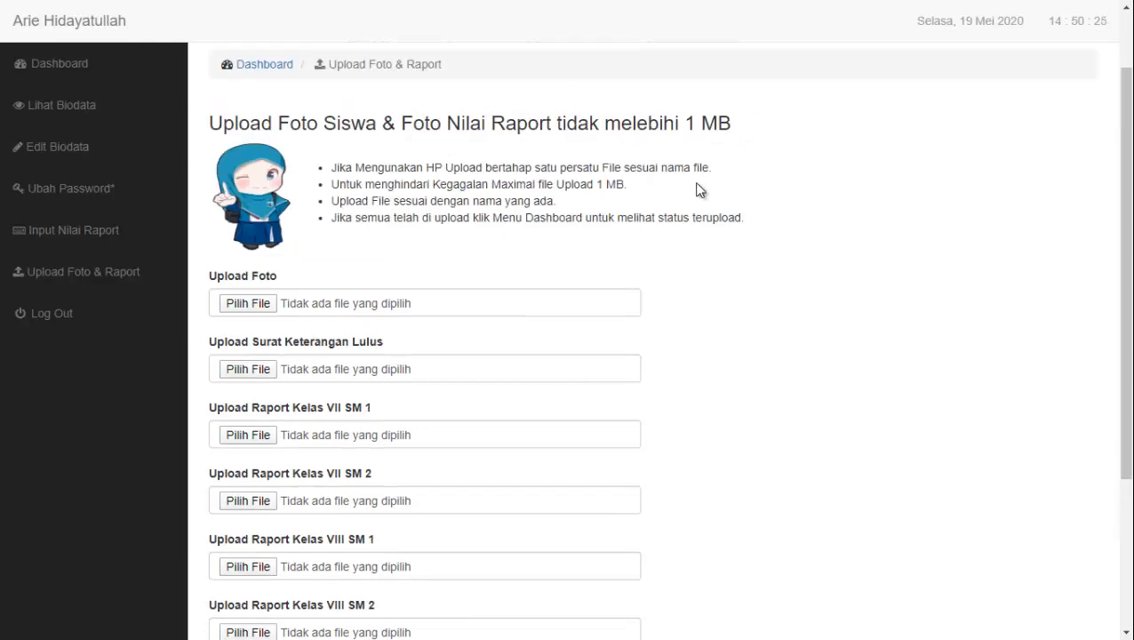
pyautogui.scroll(-3, 701, 422)
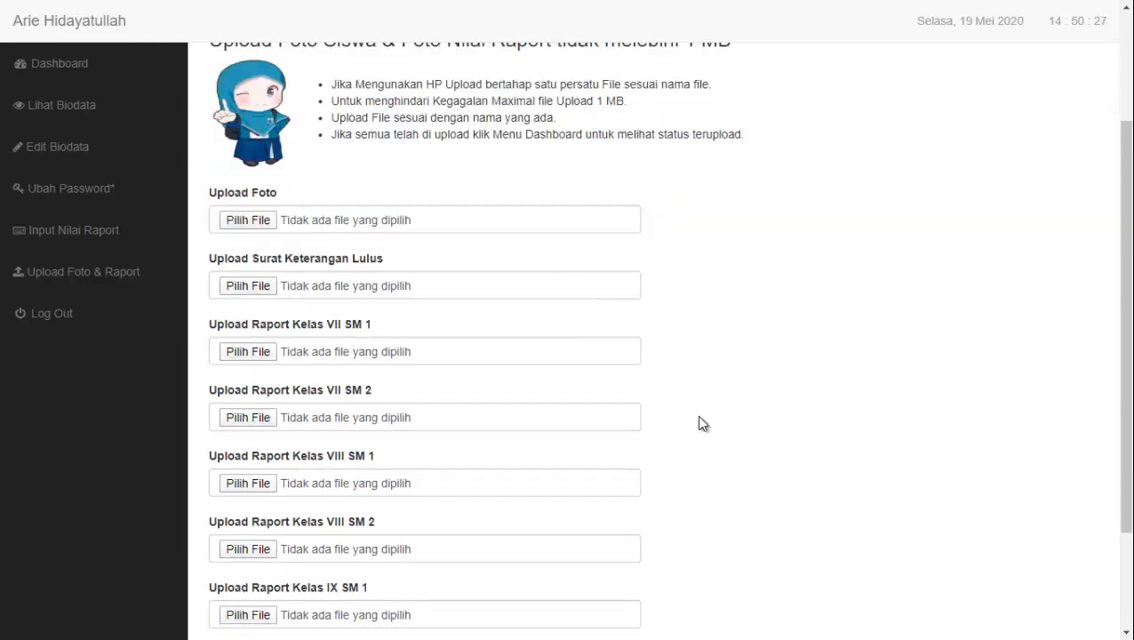
pyautogui.scroll(1, 476, 379)
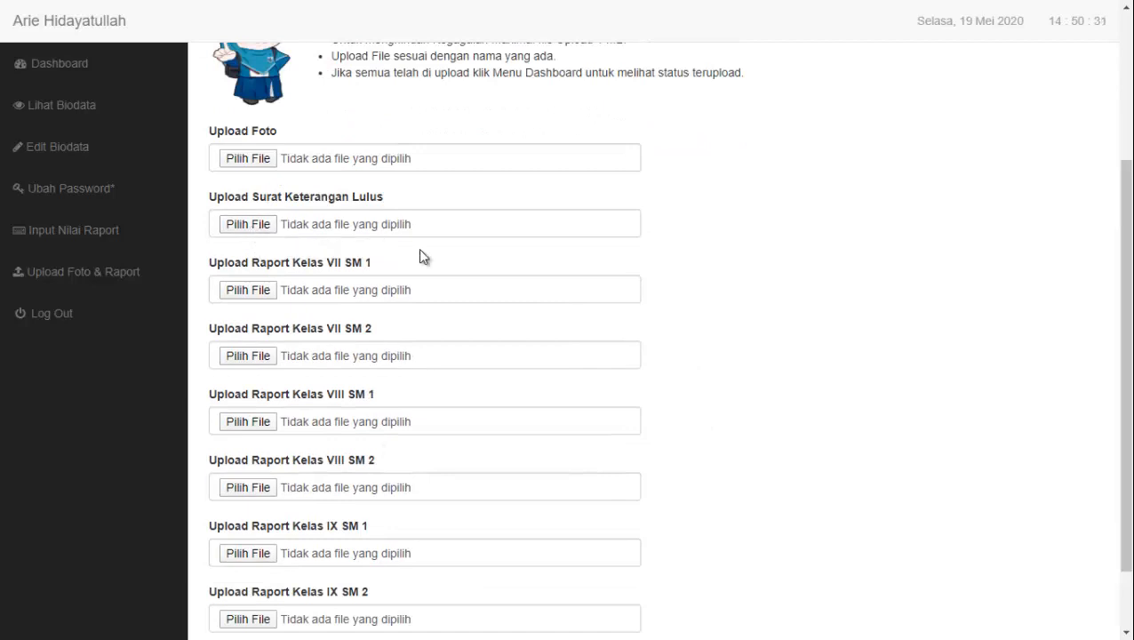
pyautogui.scroll(-1, 430, 391)
pyautogui.scroll(3, 542, 488)
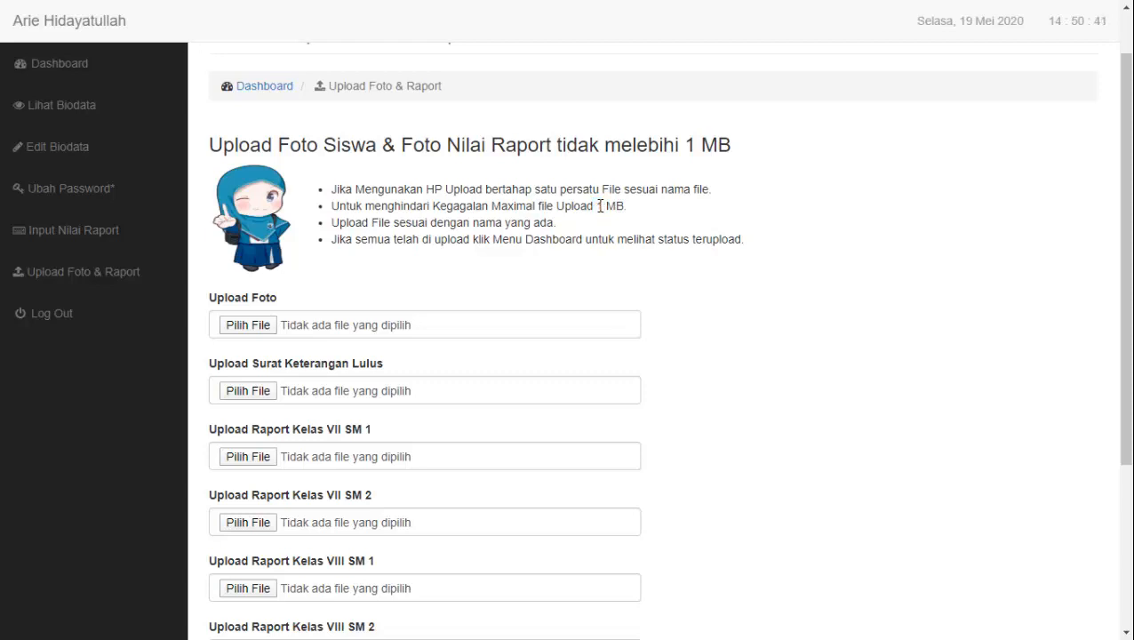
pyautogui.moveTo(596, 205); pyautogui.dragTo(616, 206)
pyautogui.moveTo(598, 205); pyautogui.dragTo(610, 206)
pyautogui.click(601, 237)
pyautogui.moveTo(210, 299); pyautogui.dragTo(278, 298)
# Choose foto.jpg from Local Disk (E:) > Gambar > tes for the Upload Foto field
pyautogui.click(314, 293)
pyautogui.click(259, 331)
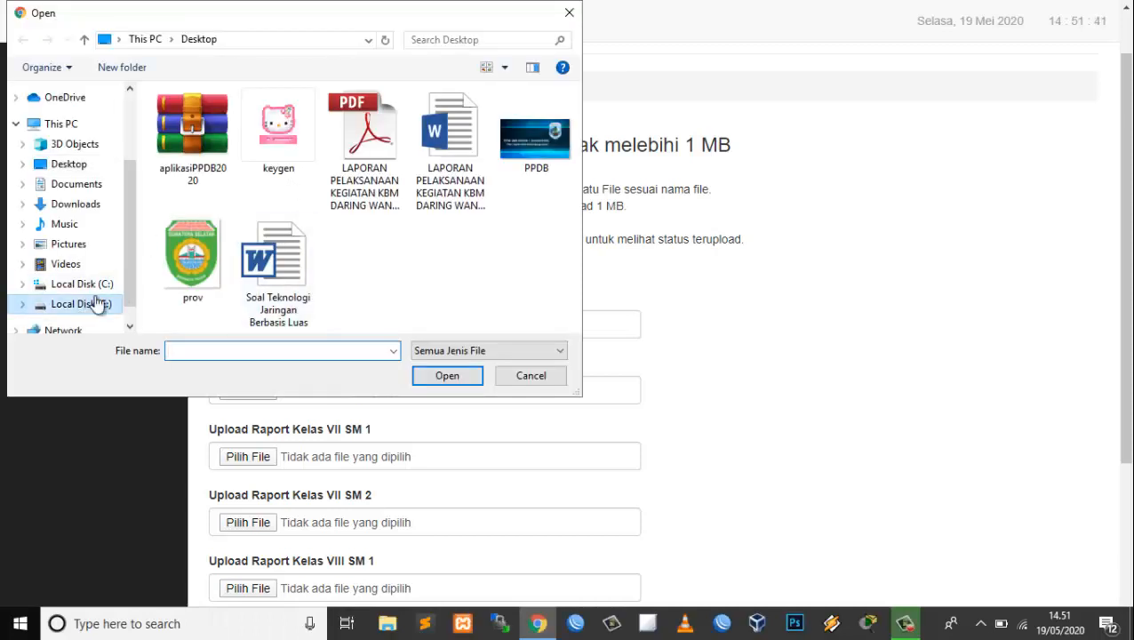
pyautogui.click(106, 303)
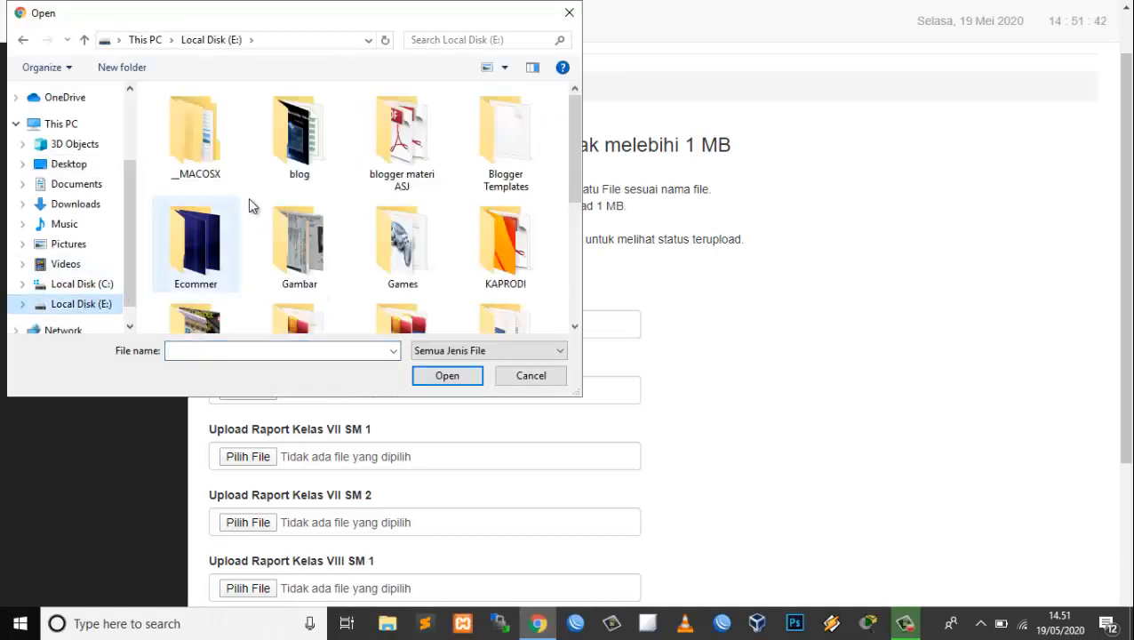
pyautogui.doubleClick(309, 242)
pyautogui.click(215, 152)
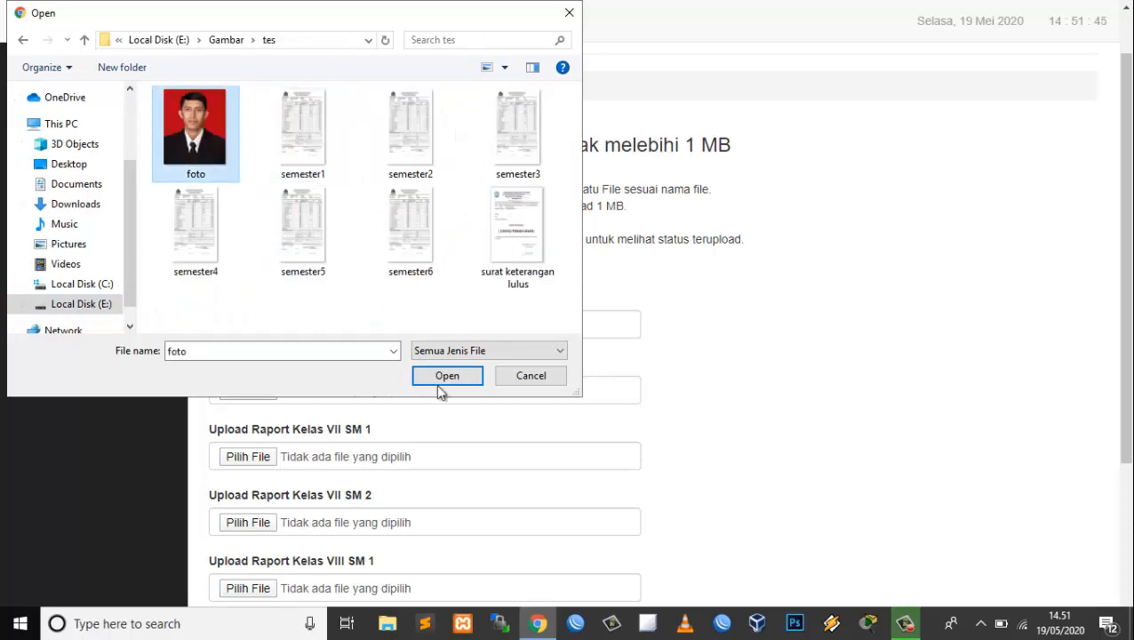
pyautogui.click(458, 377)
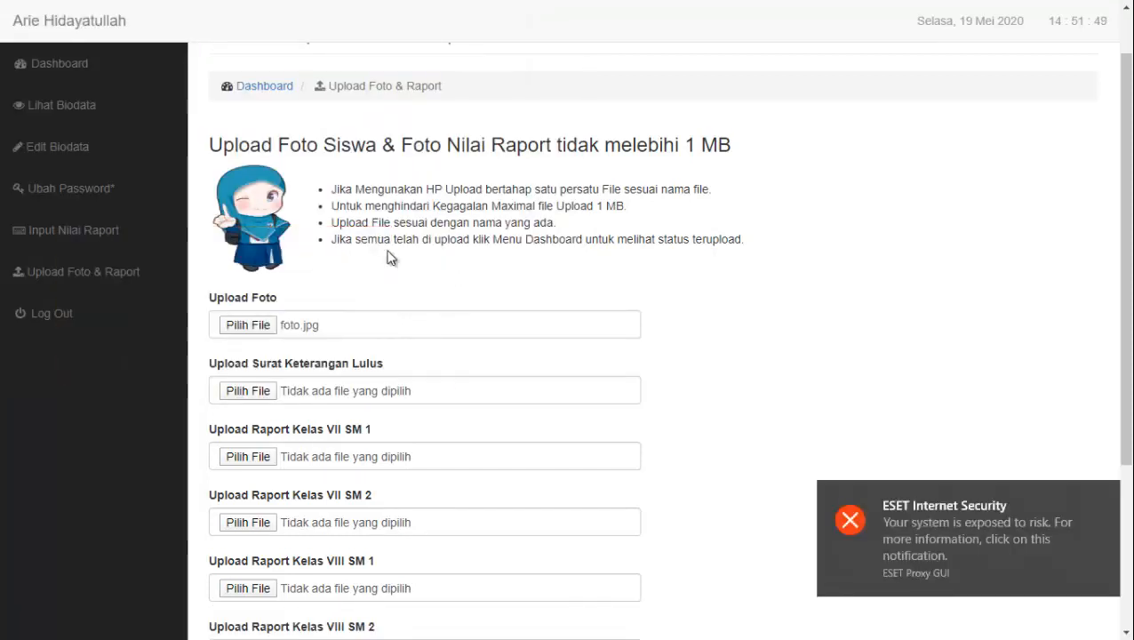
# Dismiss the ESET notice, upload the photo, and review the FILE FOTO OK result
pyautogui.click(1107, 494)
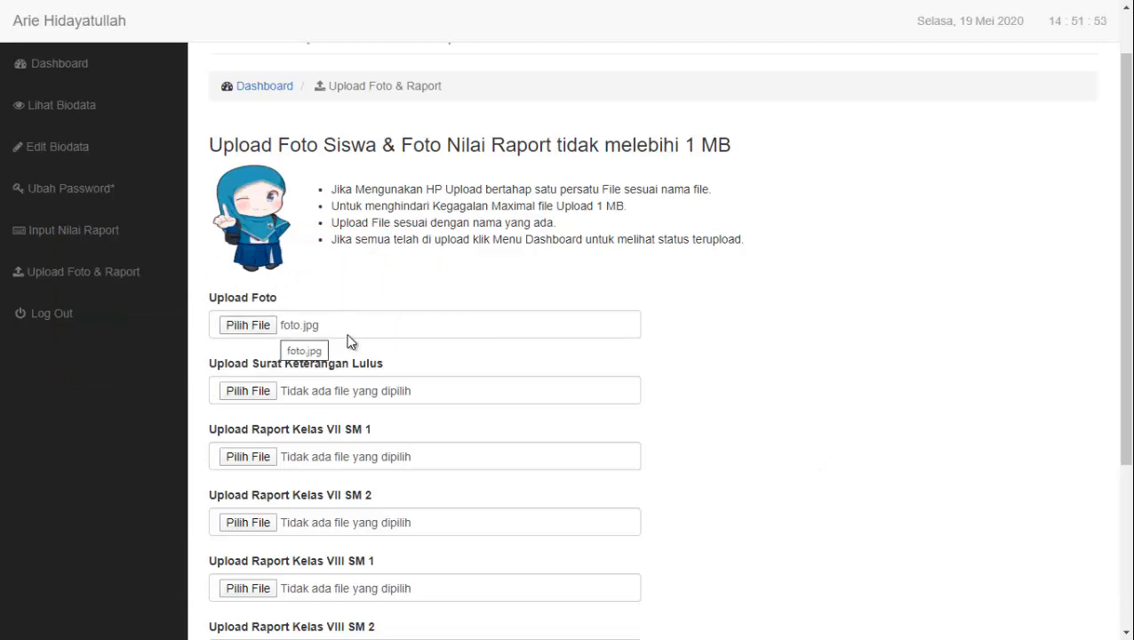
pyautogui.scroll(-3, 329, 334)
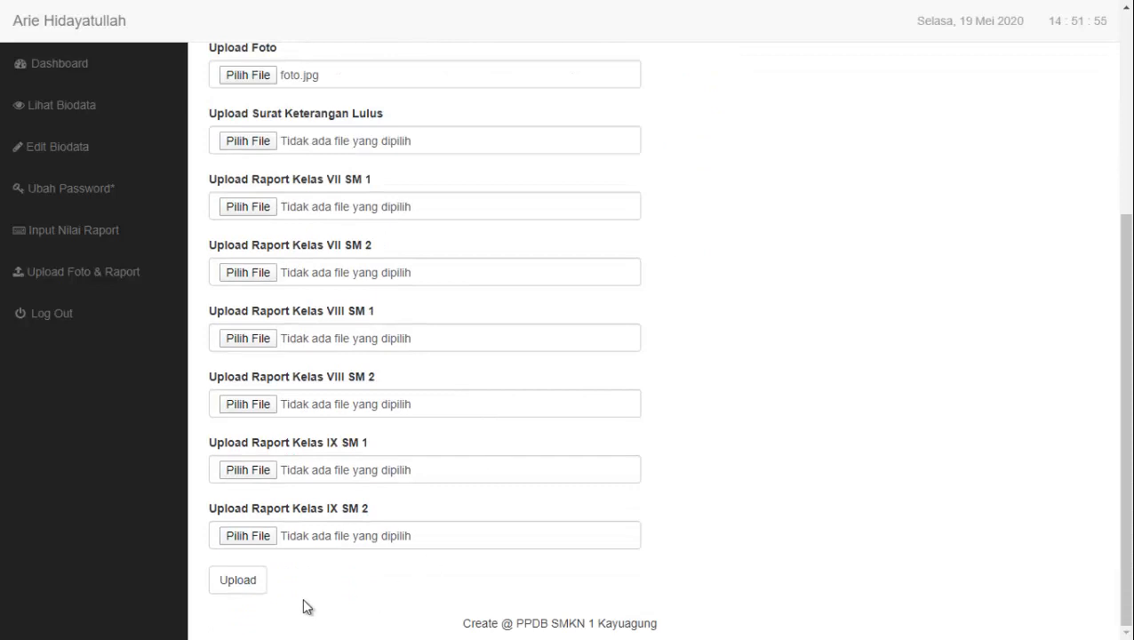
pyautogui.click(249, 583)
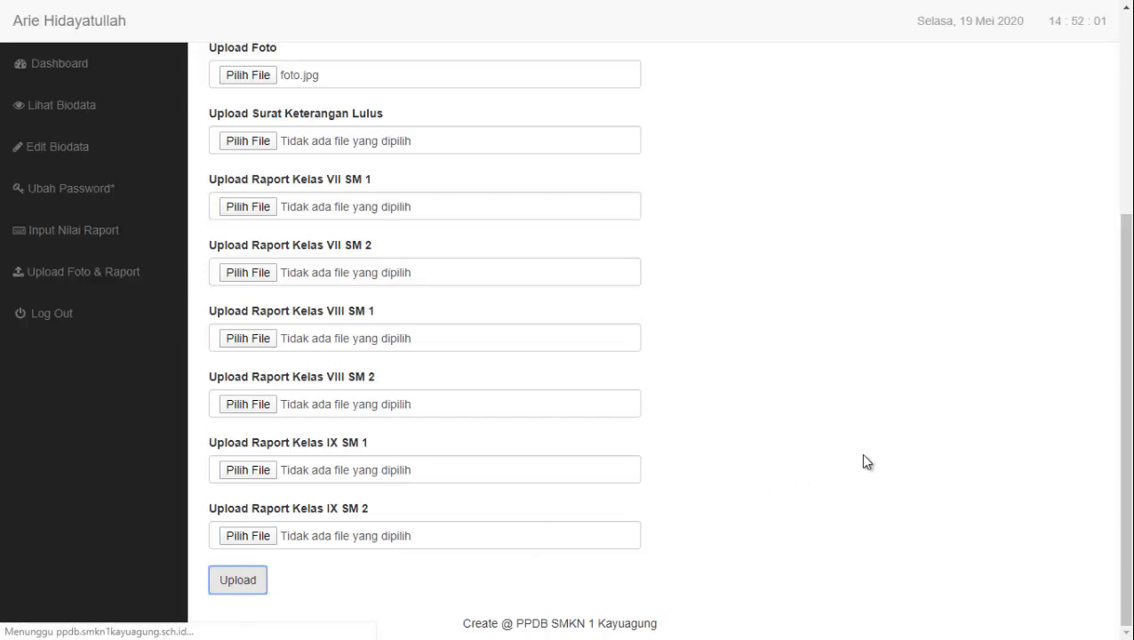
pyautogui.scroll(-3, 868, 462)
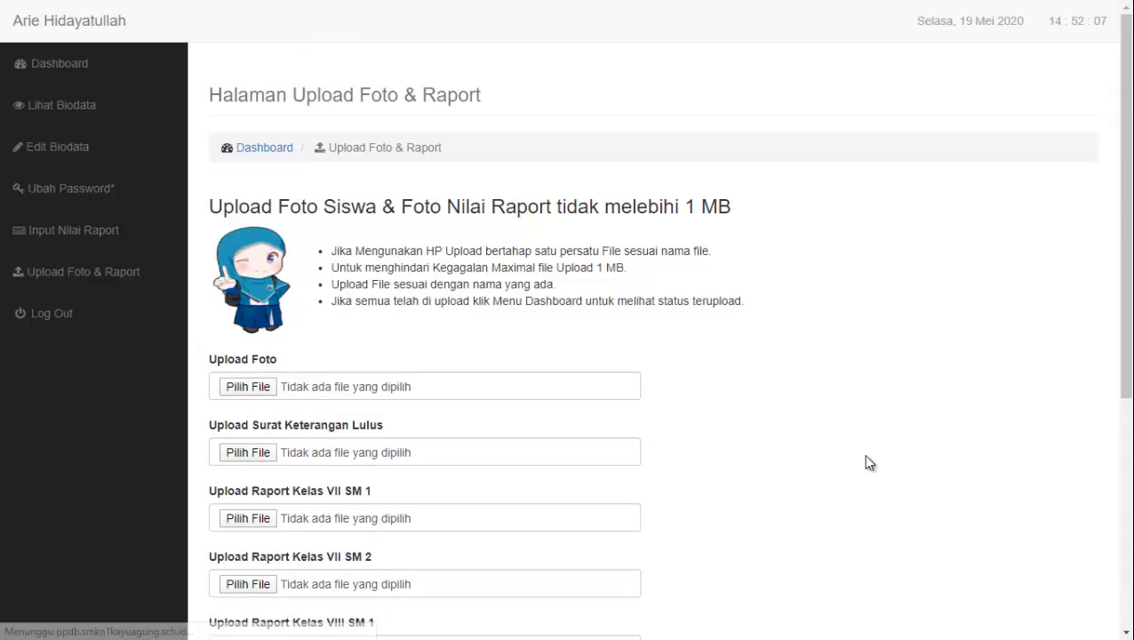
pyautogui.scroll(-5, 826, 475)
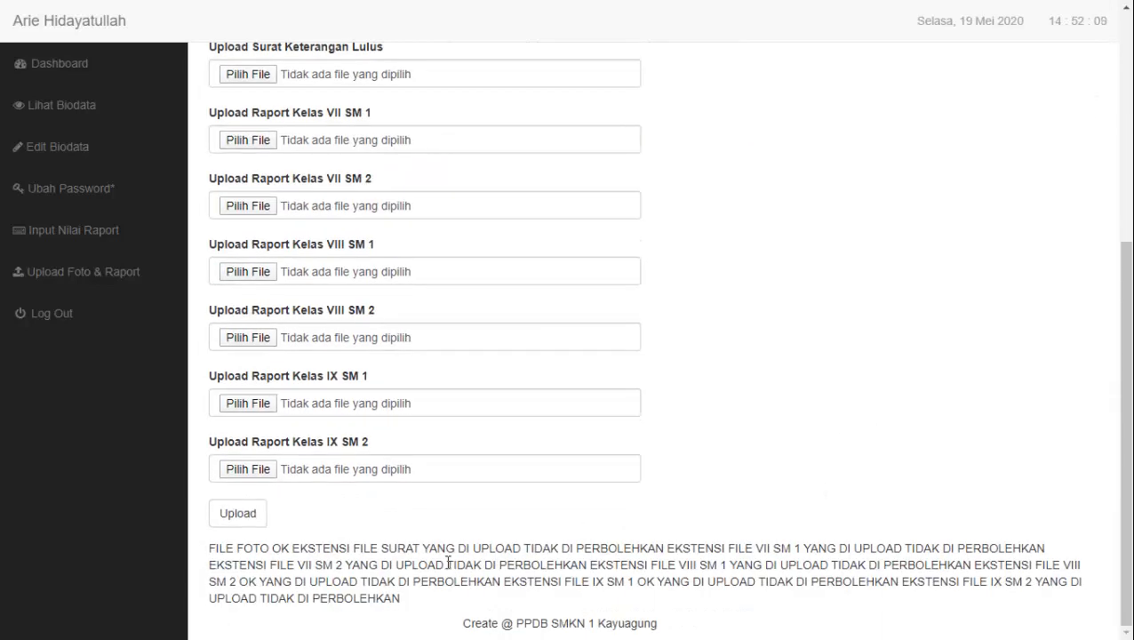
pyautogui.scroll(4, 826, 567)
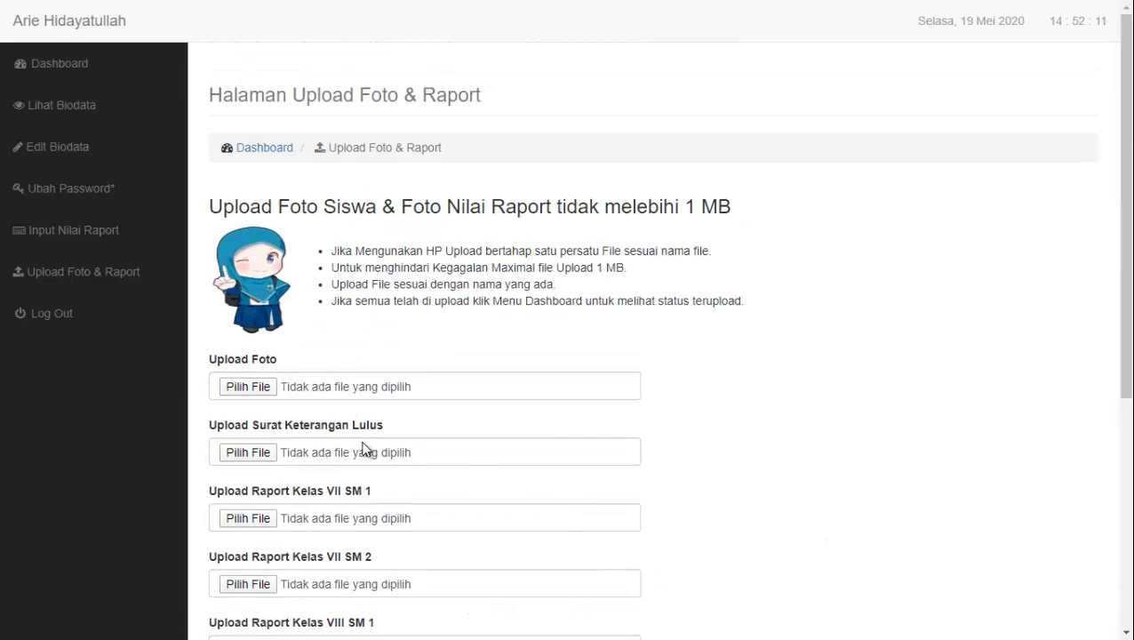
pyautogui.click(58, 106)
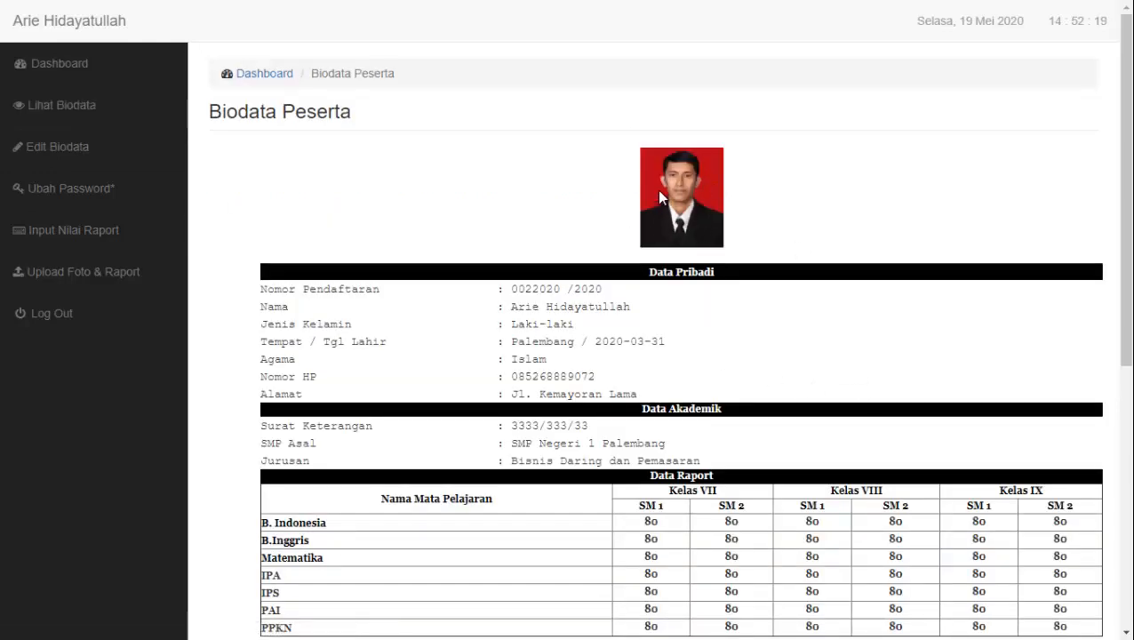
pyautogui.scroll(-5, 701, 222)
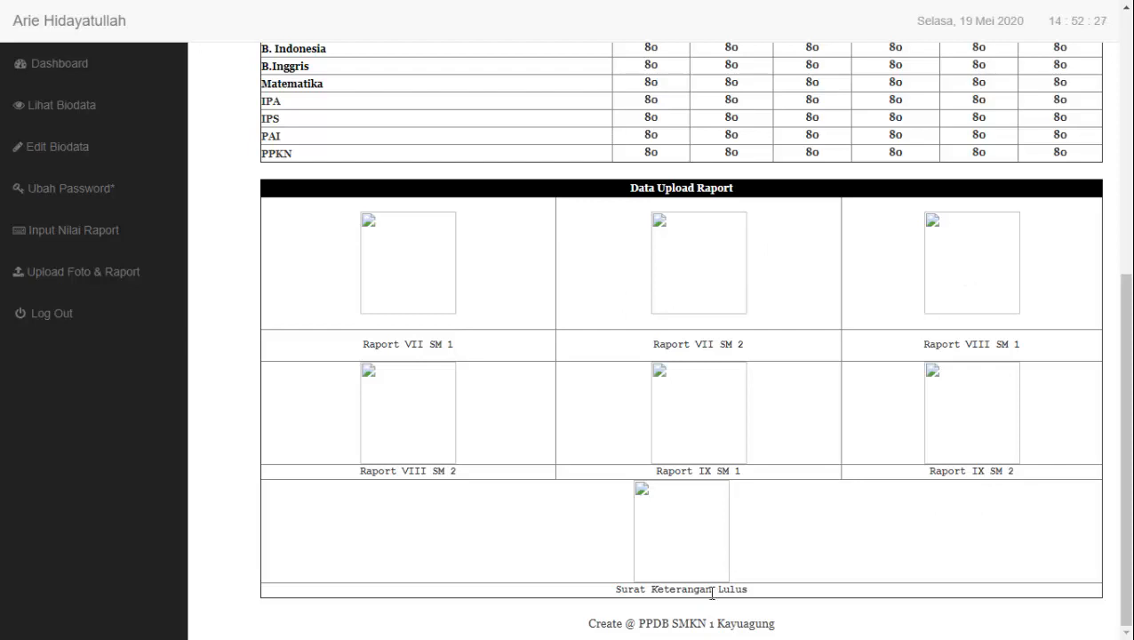
pyautogui.scroll(5, 710, 596)
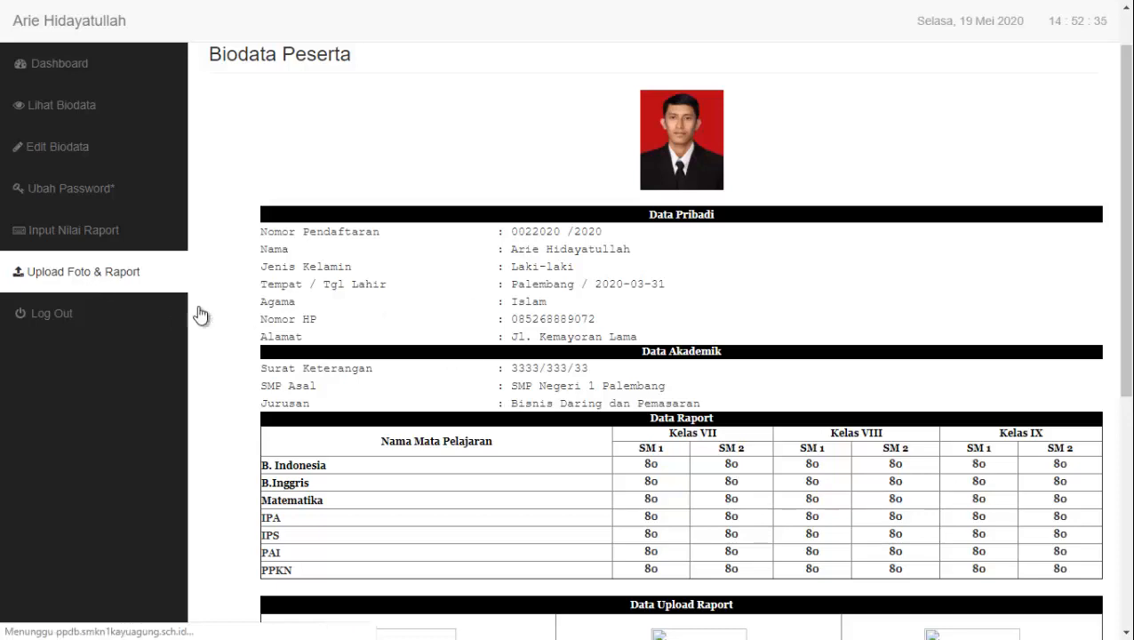
pyautogui.scroll(-2, 460, 318)
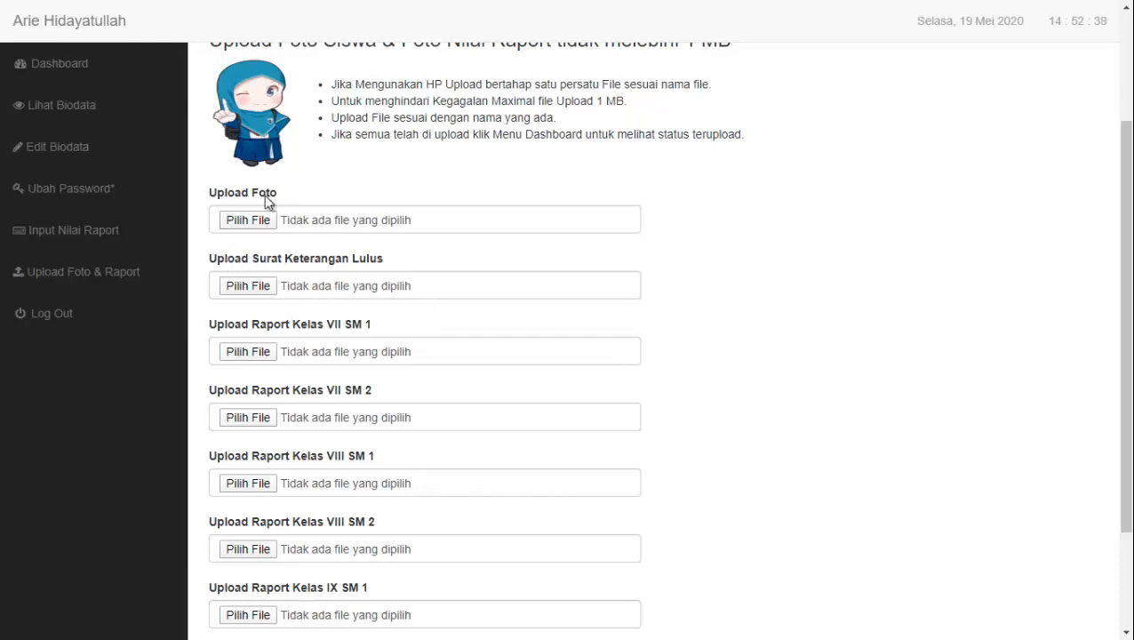
pyautogui.moveTo(205, 255); pyautogui.dragTo(413, 259)
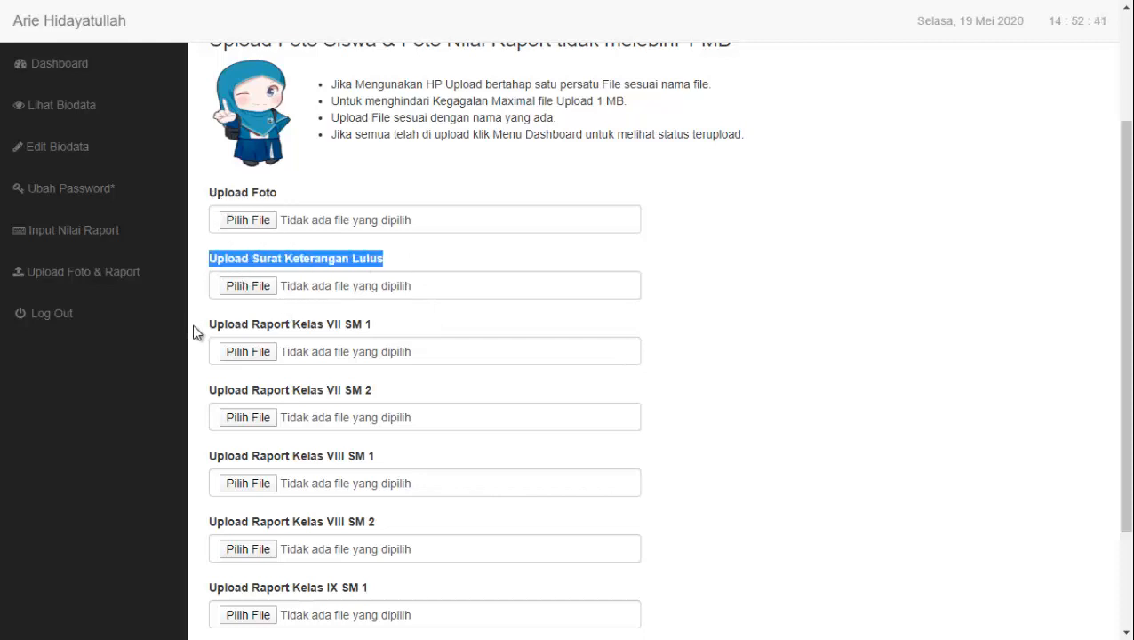
pyautogui.moveTo(204, 325); pyautogui.dragTo(374, 330)
pyautogui.moveTo(203, 259); pyautogui.dragTo(377, 261)
pyautogui.click(377, 263)
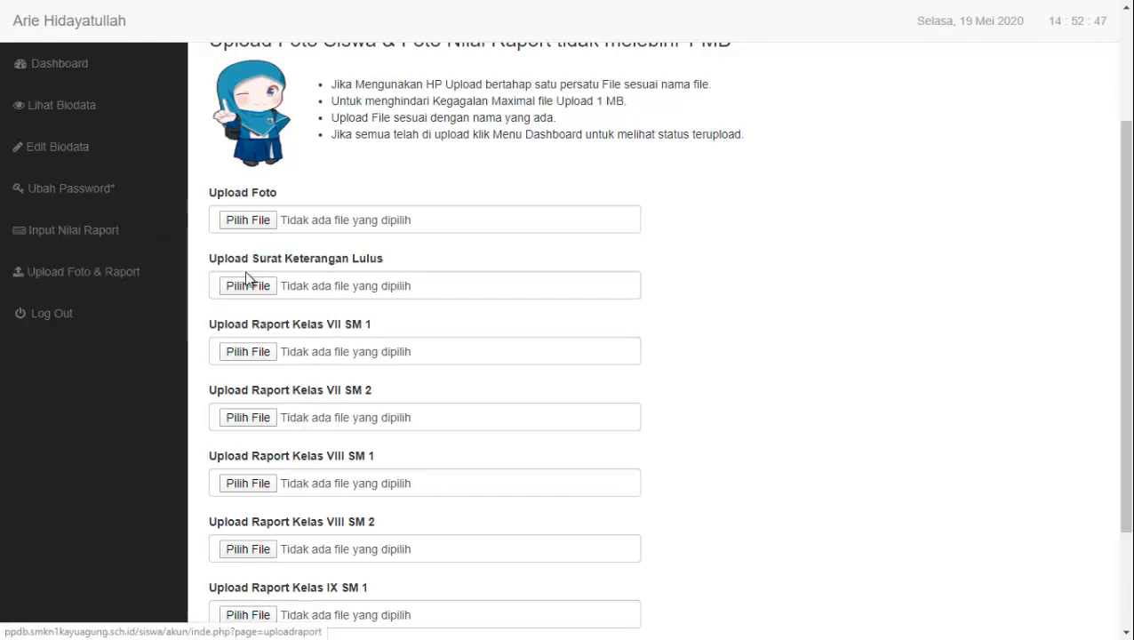
pyautogui.moveTo(403, 257); pyautogui.dragTo(212, 260)
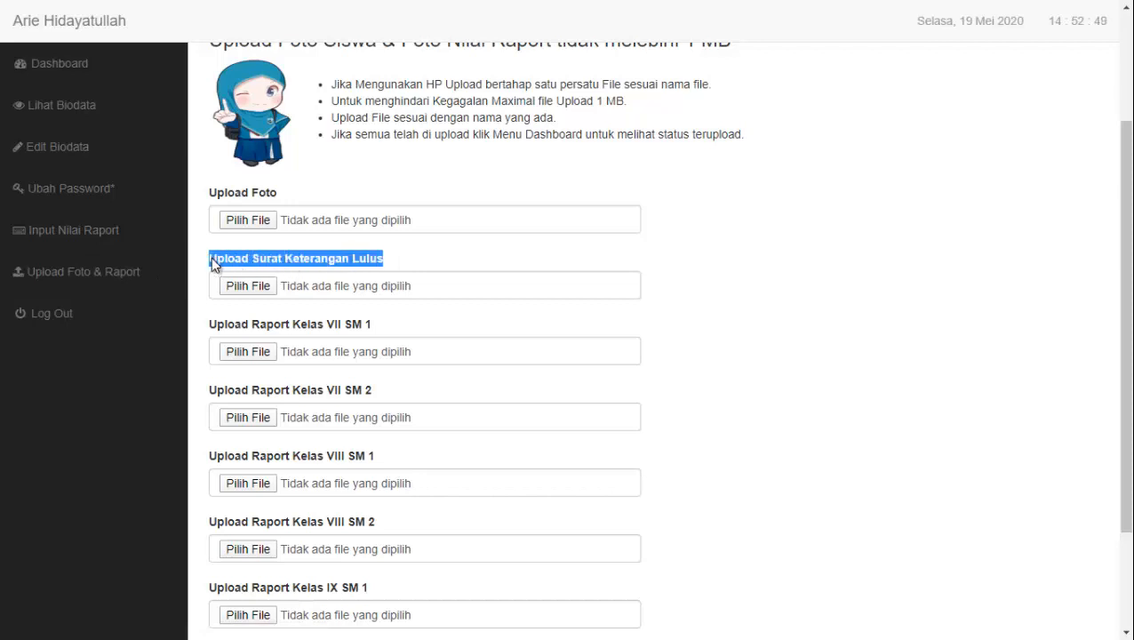
pyautogui.click(434, 259)
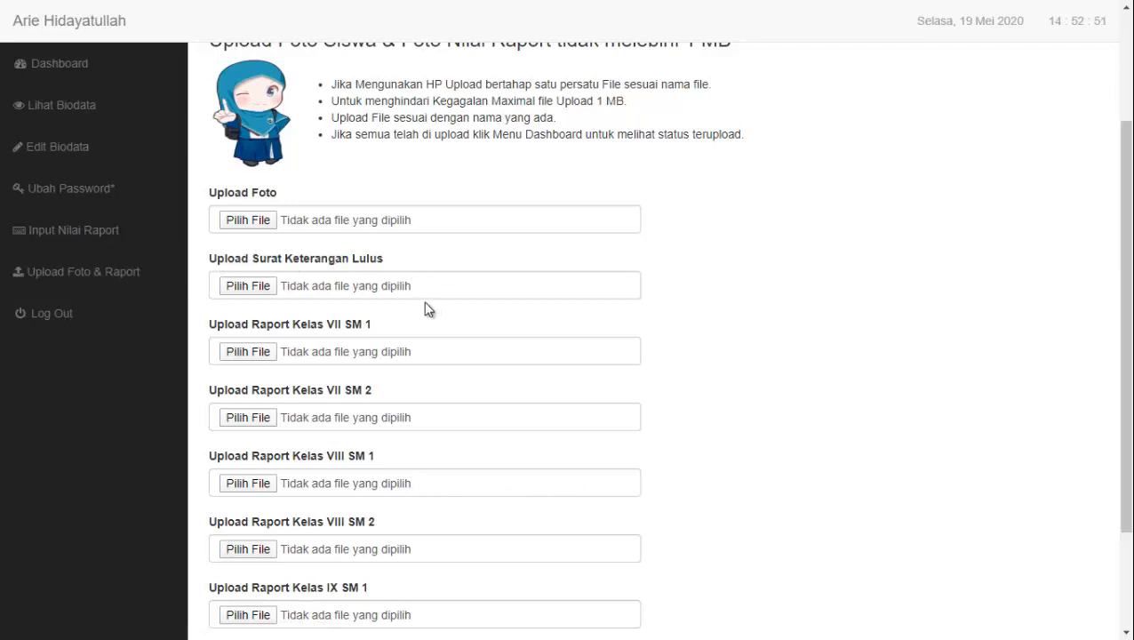
# Attach surat keterangan lulus as the graduation certificate file
pyautogui.click(256, 288)
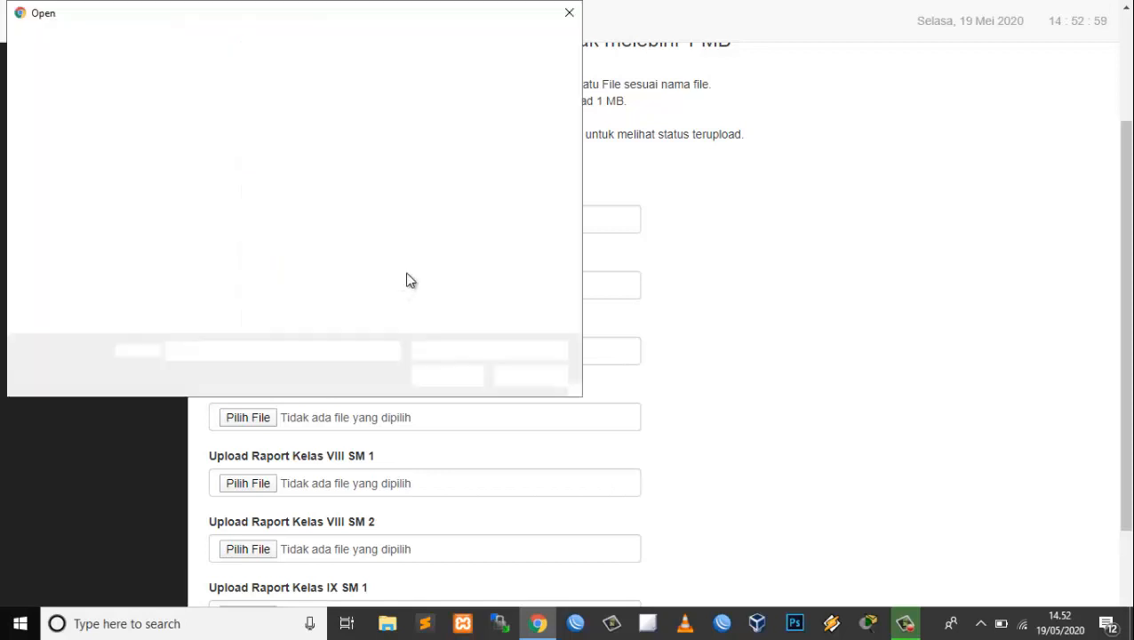
pyautogui.click(530, 254)
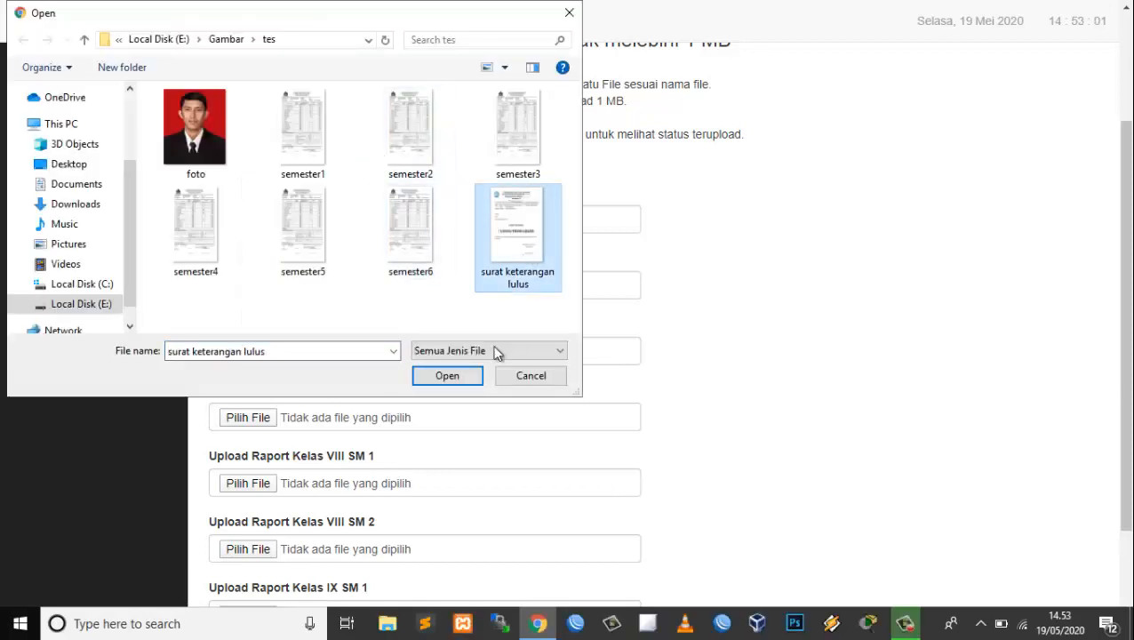
pyautogui.click(449, 375)
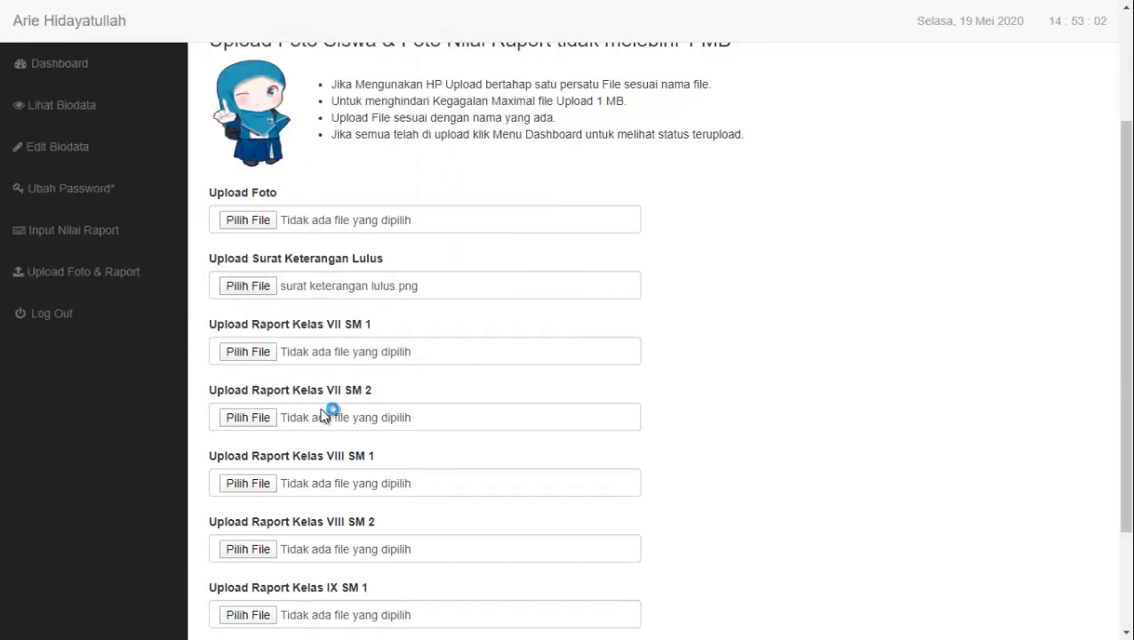
# Attach semester1, semester2 and semester3 to Raport Kelas VII SM 1, VII SM 2 and VIII SM 1
pyautogui.click(242, 353)
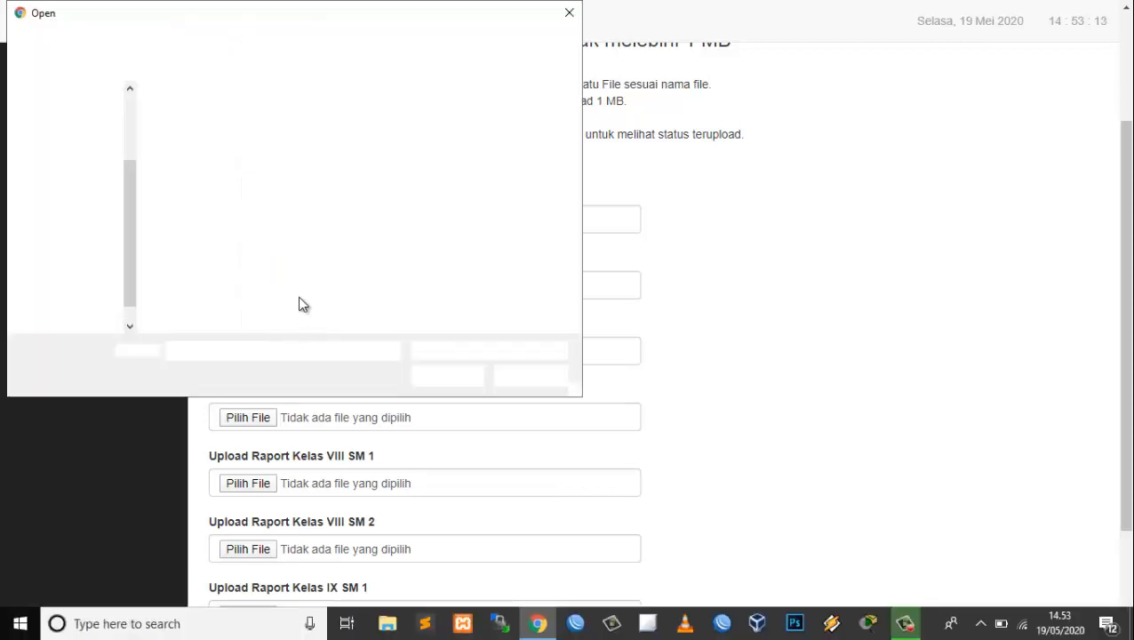
pyautogui.click(311, 151)
pyautogui.click(447, 374)
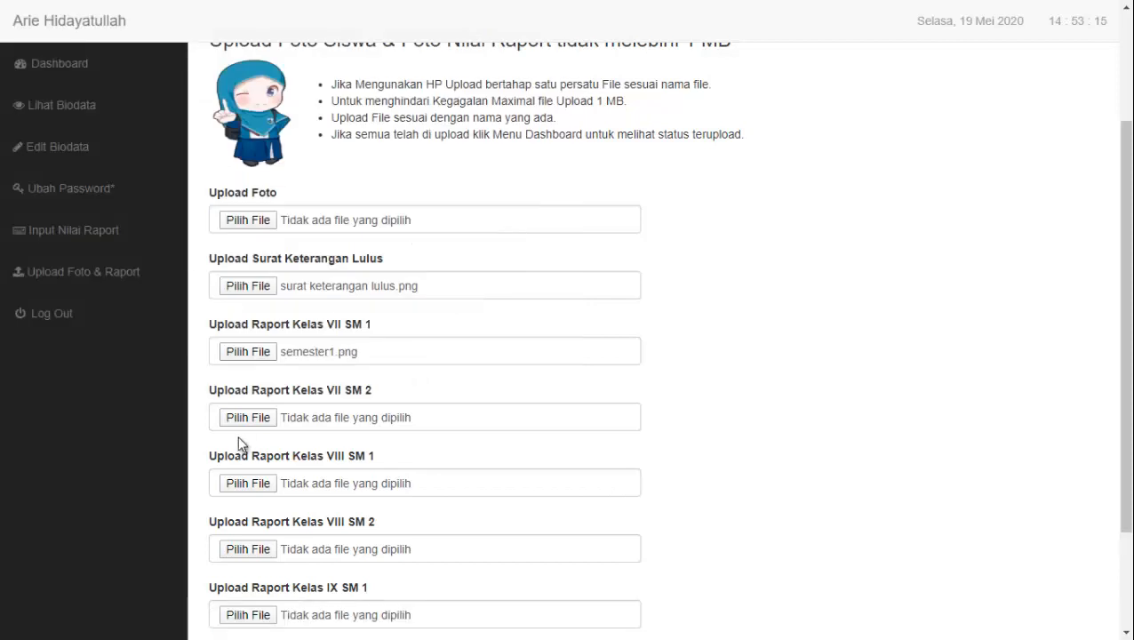
pyautogui.click(251, 419)
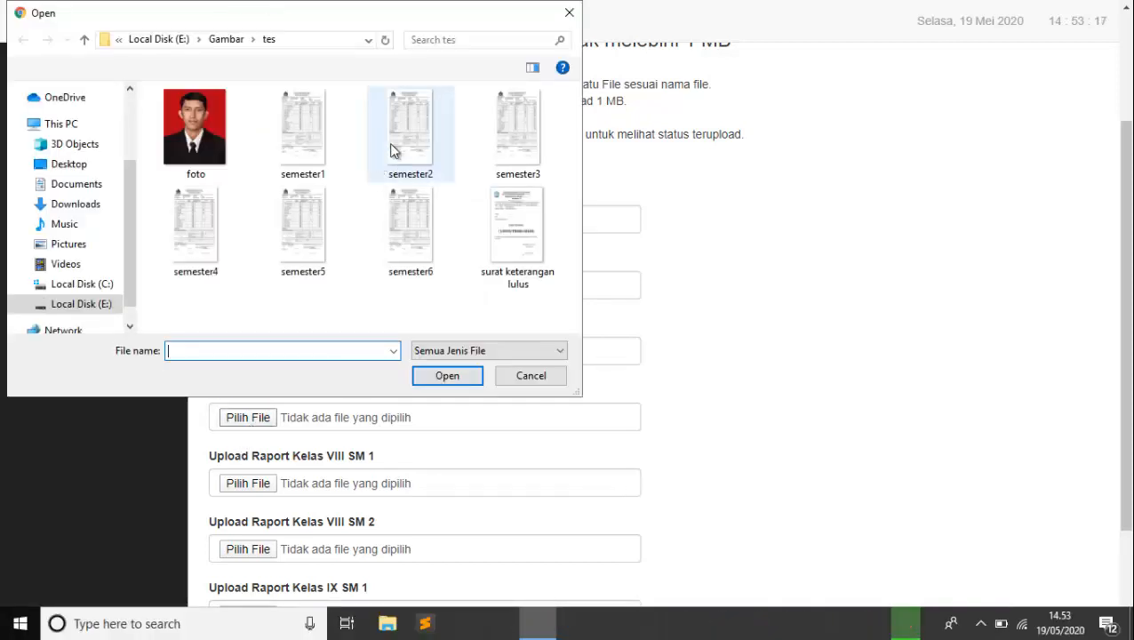
pyautogui.click(396, 147)
pyautogui.click(447, 375)
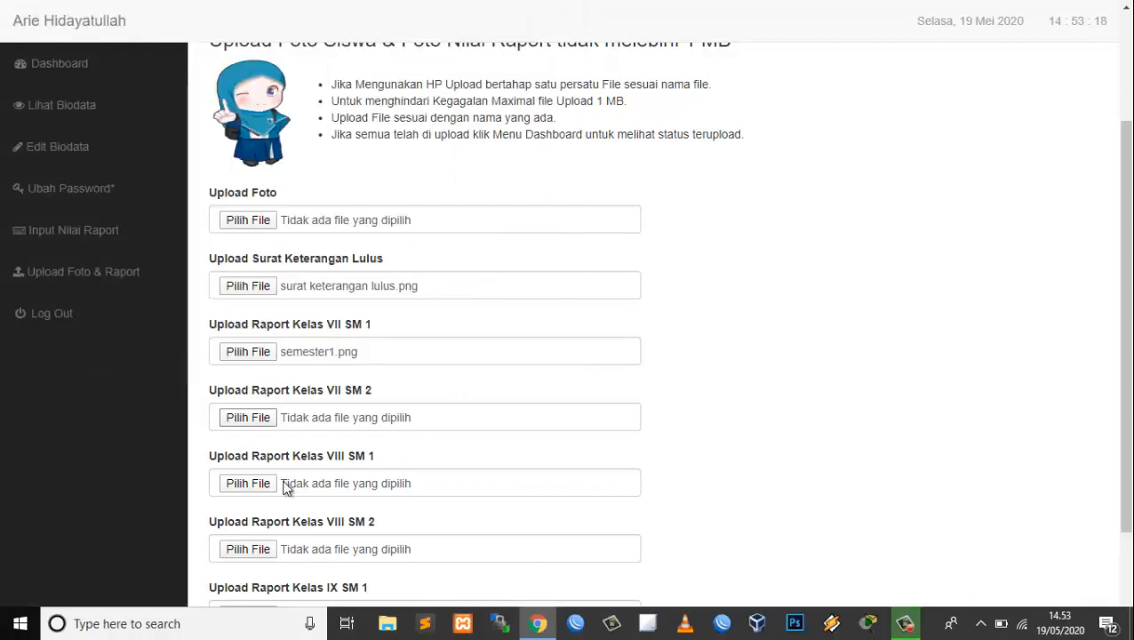
pyautogui.click(348, 408)
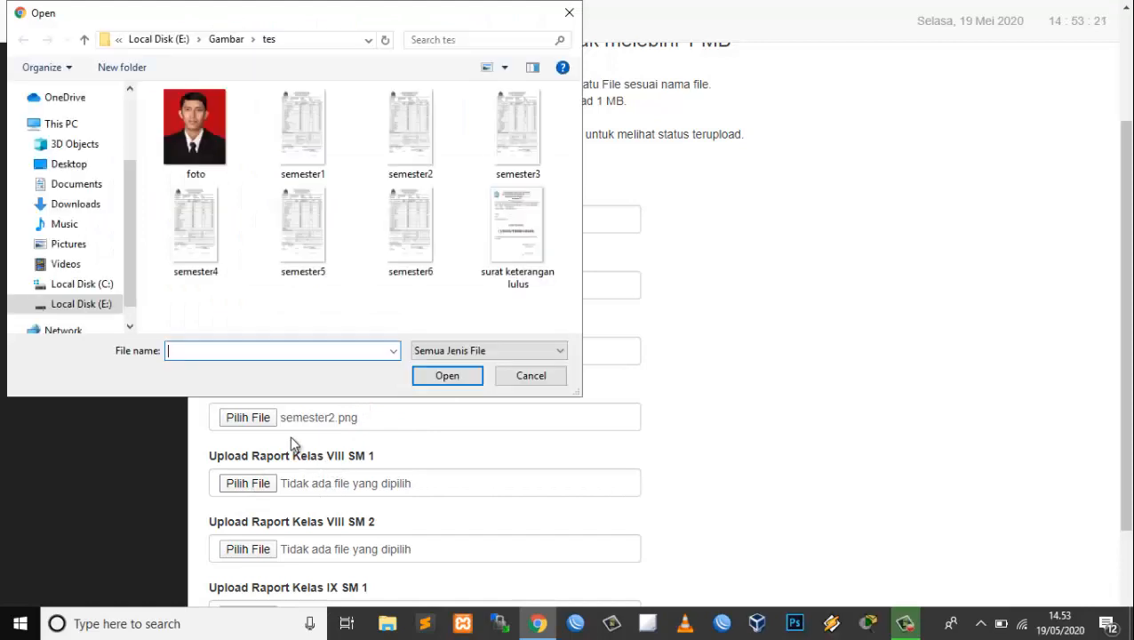
pyautogui.click(519, 144)
pyautogui.click(447, 373)
# Attach semester4, semester5 and semester6 to VIII SM 2, IX SM 1 and IX SM 2, then upload
pyautogui.scroll(-3, 567, 356)
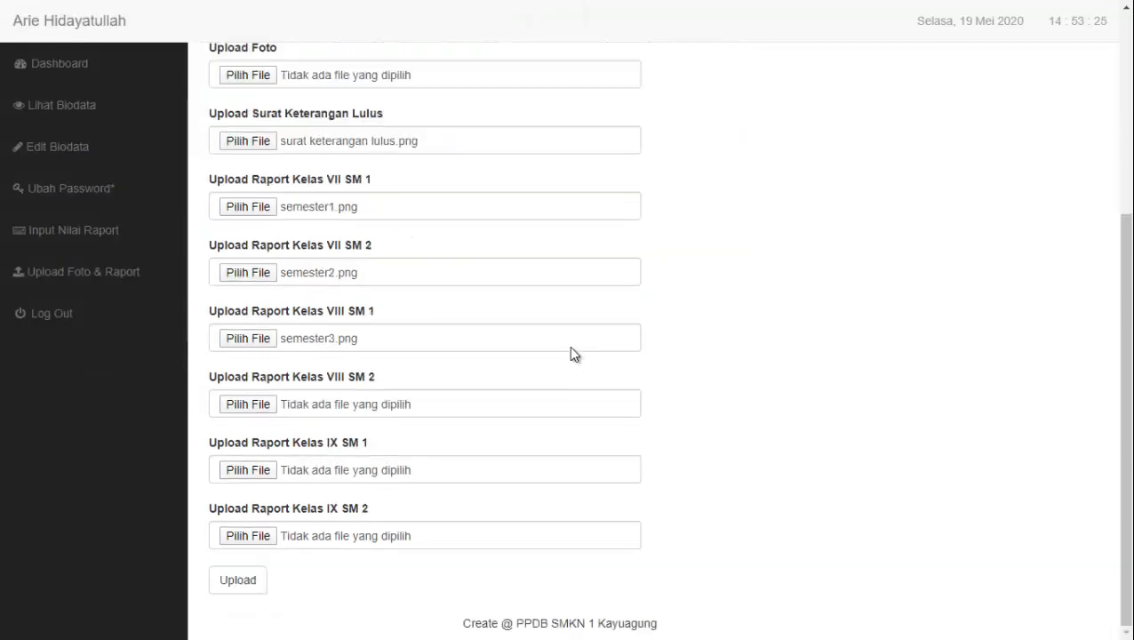
pyautogui.click(262, 405)
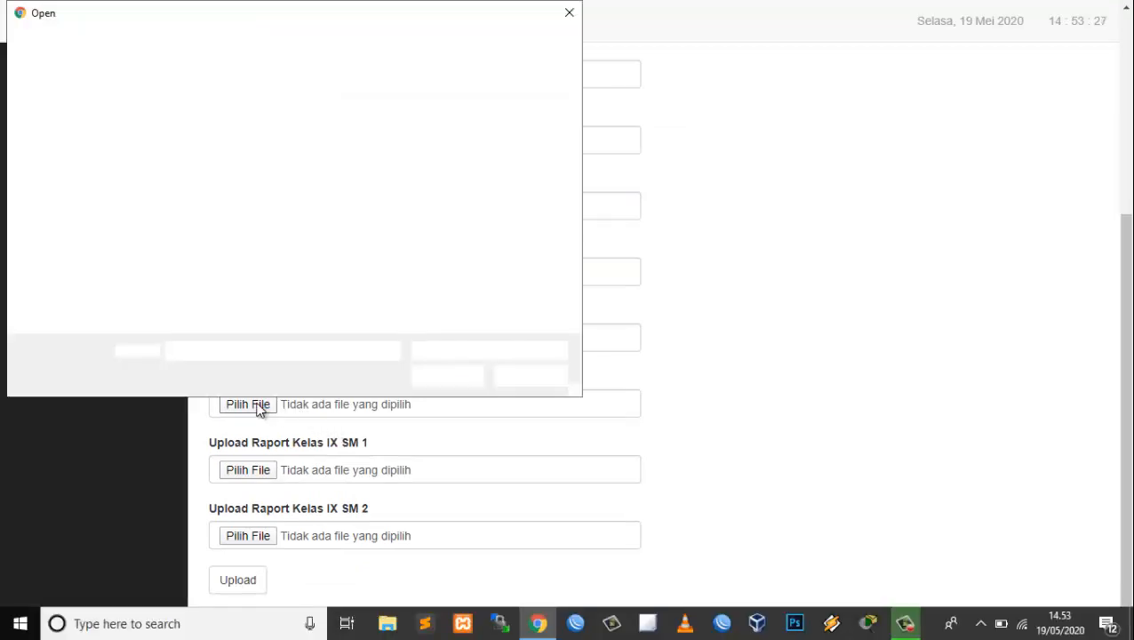
pyautogui.click(196, 230)
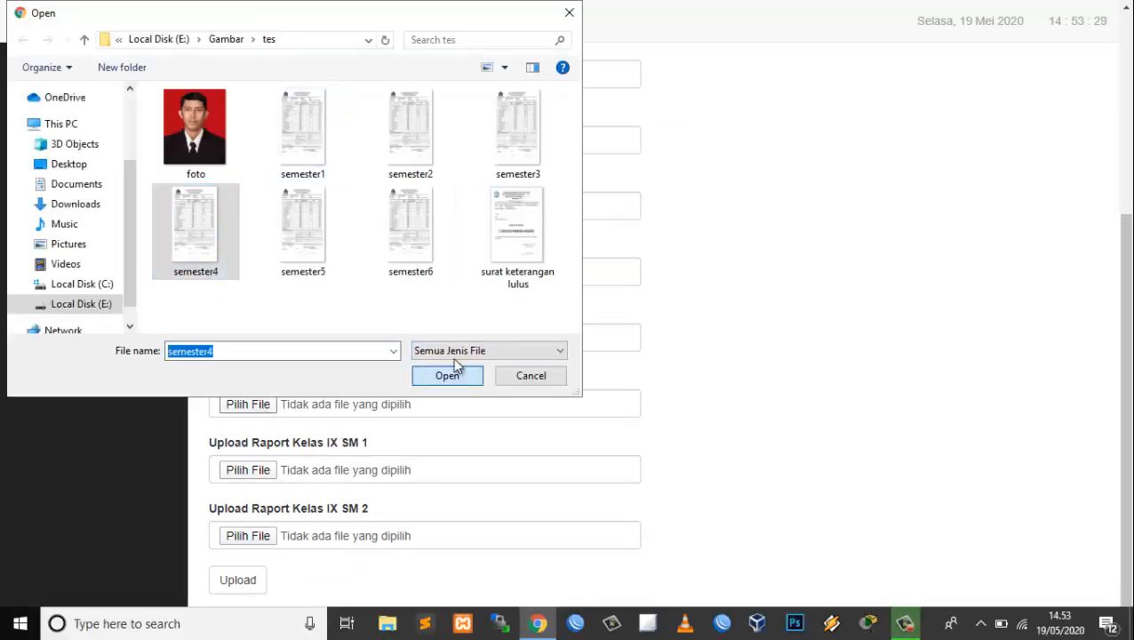
pyautogui.click(448, 372)
pyautogui.click(235, 466)
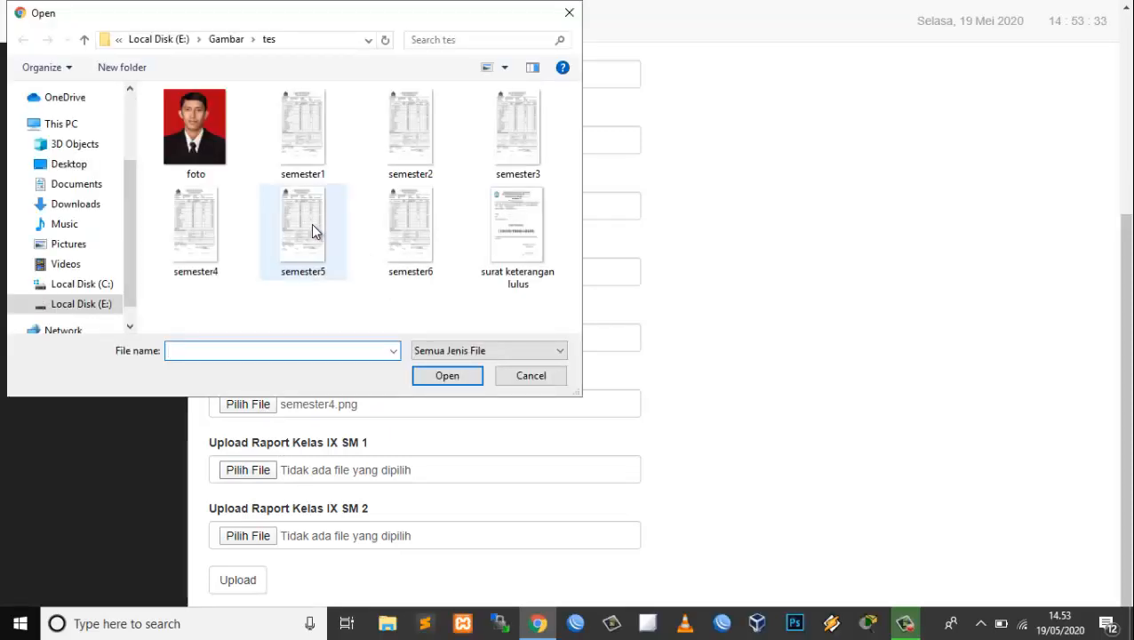
pyautogui.click(312, 228)
pyautogui.click(450, 378)
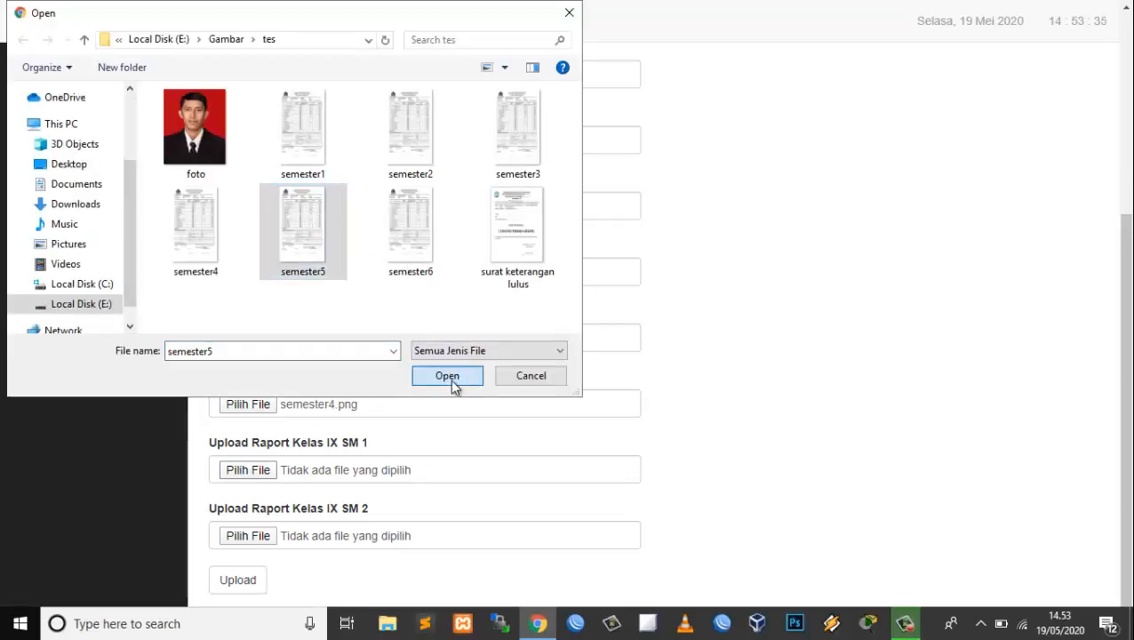
pyautogui.click(265, 538)
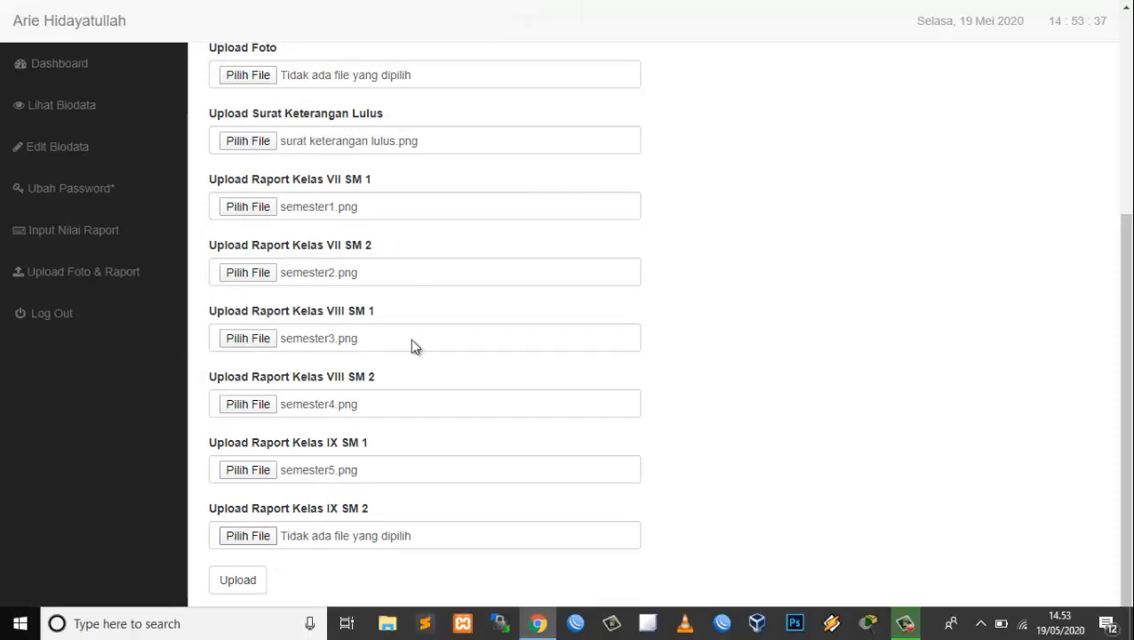
pyautogui.click(448, 238)
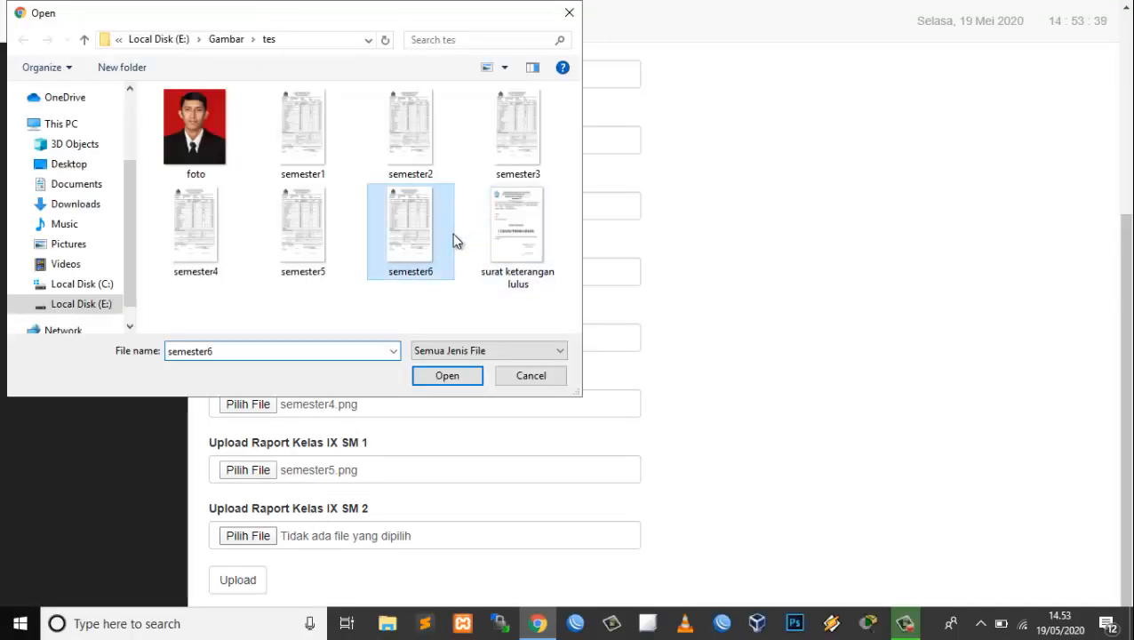
pyautogui.click(444, 377)
pyautogui.click(253, 583)
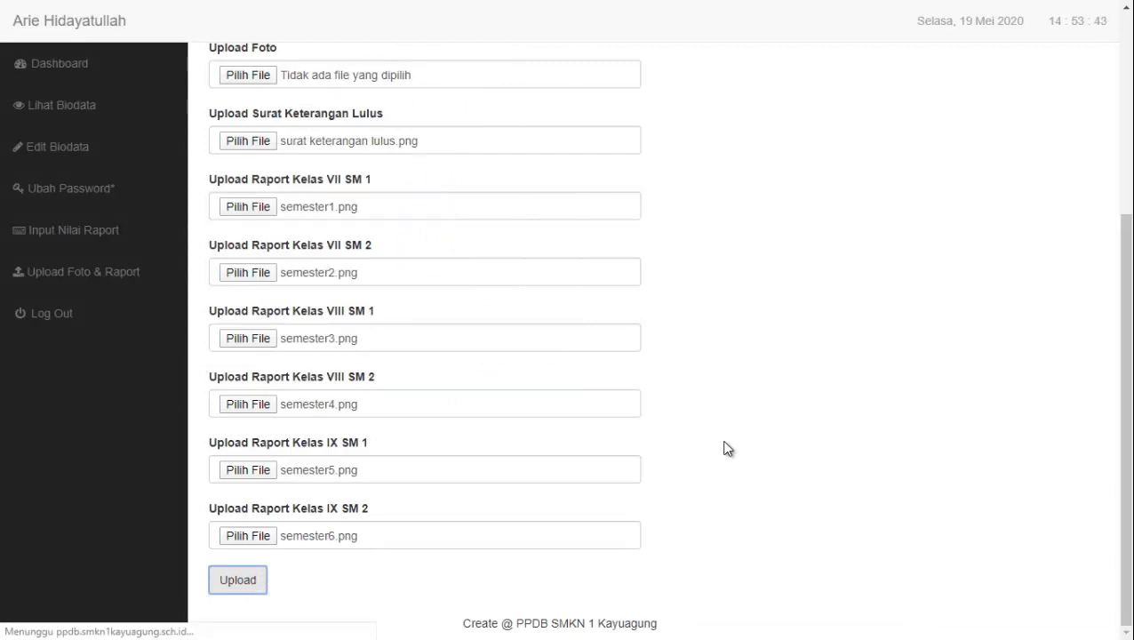
# Read the upload status line marking the letter and all six report semesters OK, then return to top
pyautogui.scroll(2, 727, 448)
pyautogui.scroll(-2, 727, 448)
pyautogui.scroll(4, 747, 505)
pyautogui.scroll(-2, 746, 505)
pyautogui.scroll(-2, 746, 505)
pyautogui.scroll(3, 689, 501)
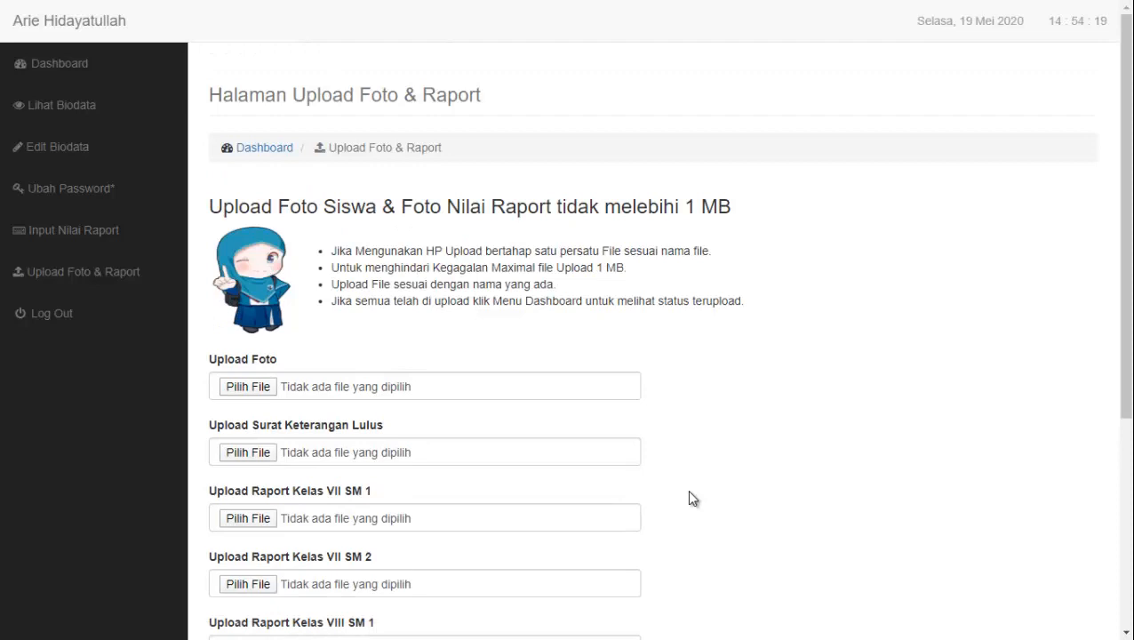
pyautogui.scroll(-3, 692, 499)
pyautogui.scroll(-1, 692, 499)
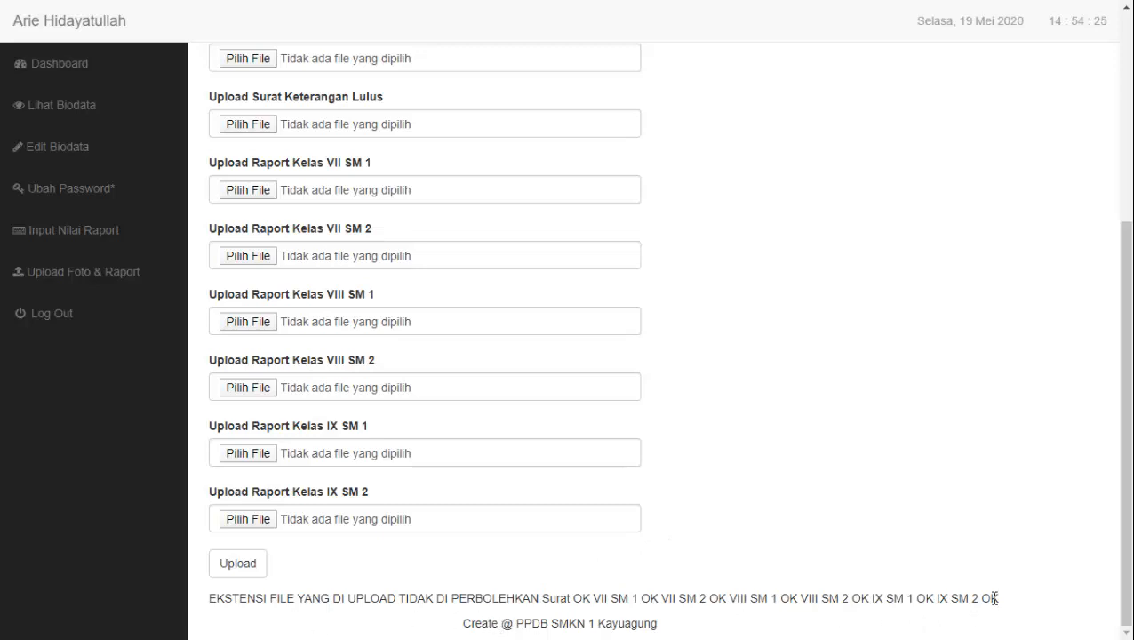
pyautogui.moveTo(992, 598); pyautogui.dragTo(210, 600)
pyautogui.click(209, 600)
pyautogui.scroll(4, 413, 524)
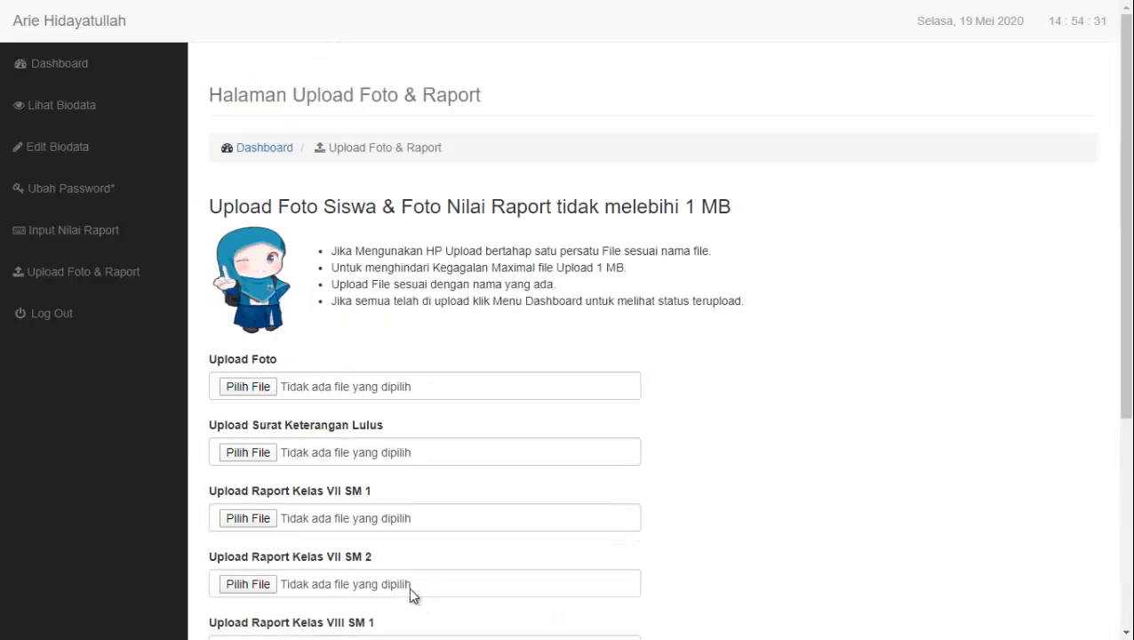
pyautogui.click(91, 117)
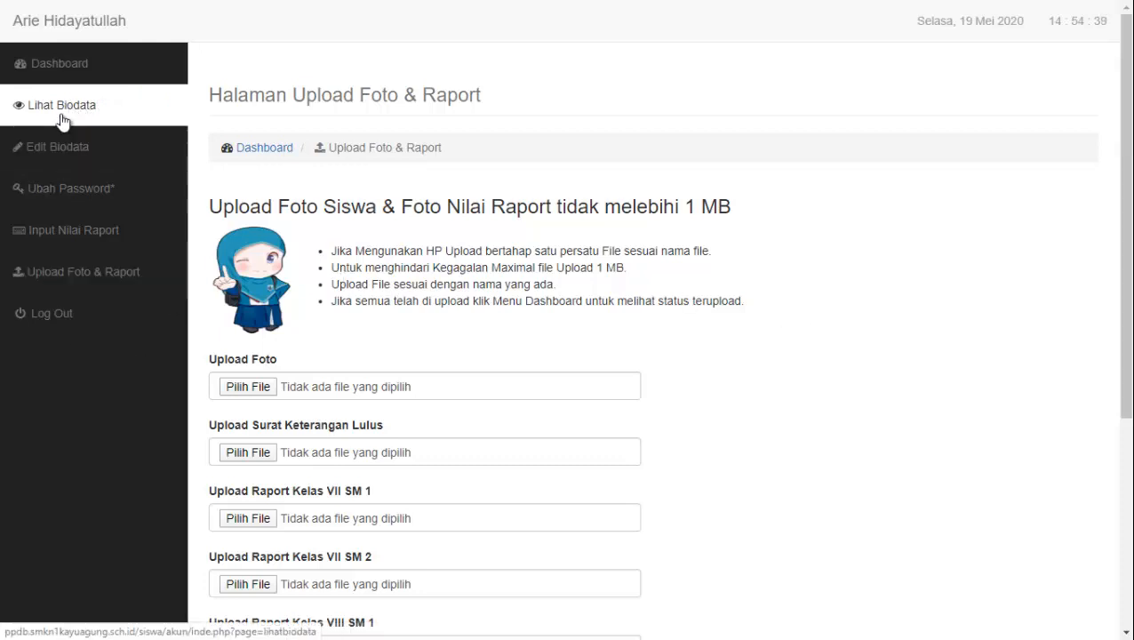
pyautogui.click(64, 112)
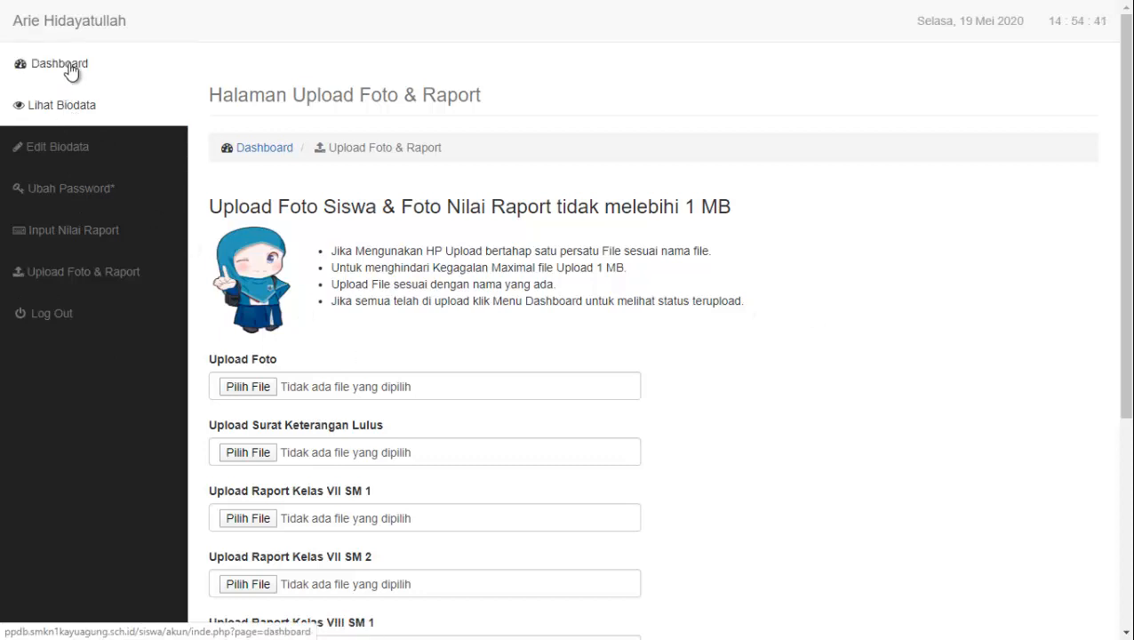
pyautogui.scroll(-4, 675, 384)
pyautogui.scroll(4, 675, 384)
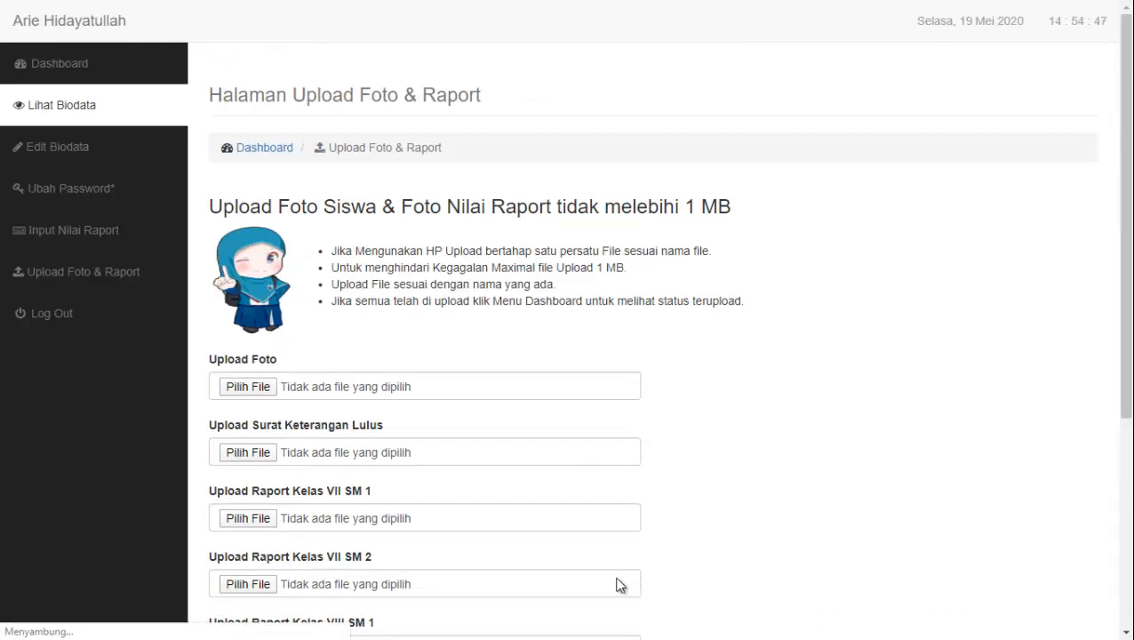
# Retry loading the timed-out registration site with Muat ulang
pyautogui.click(96, 116)
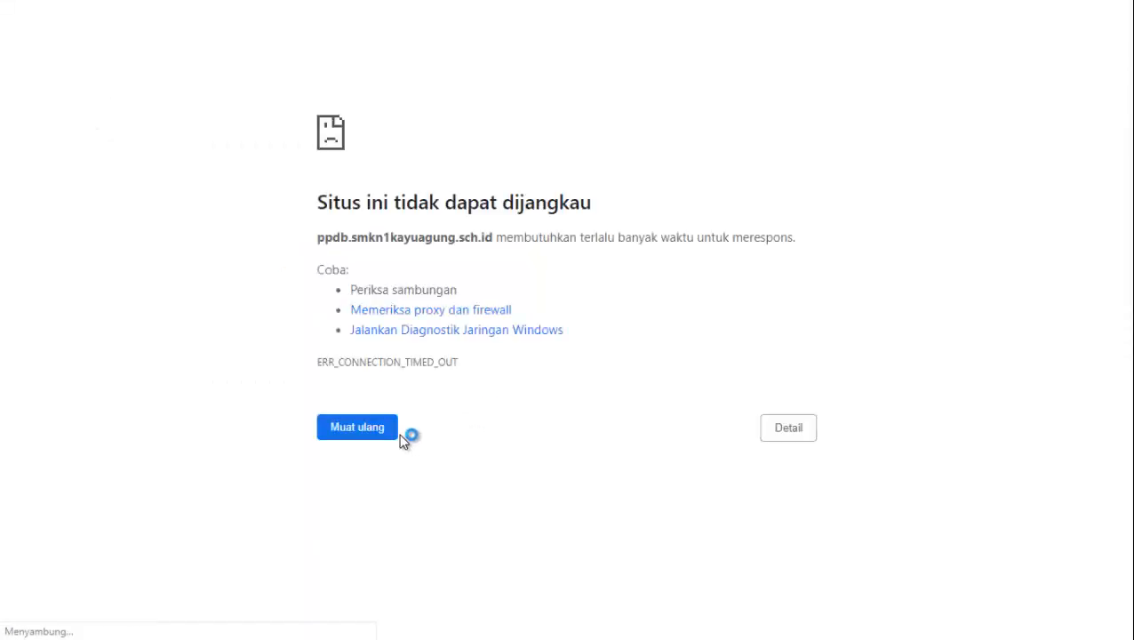
pyautogui.click(377, 432)
pyautogui.click(376, 433)
pyautogui.hotkey('alt', 'Tab')
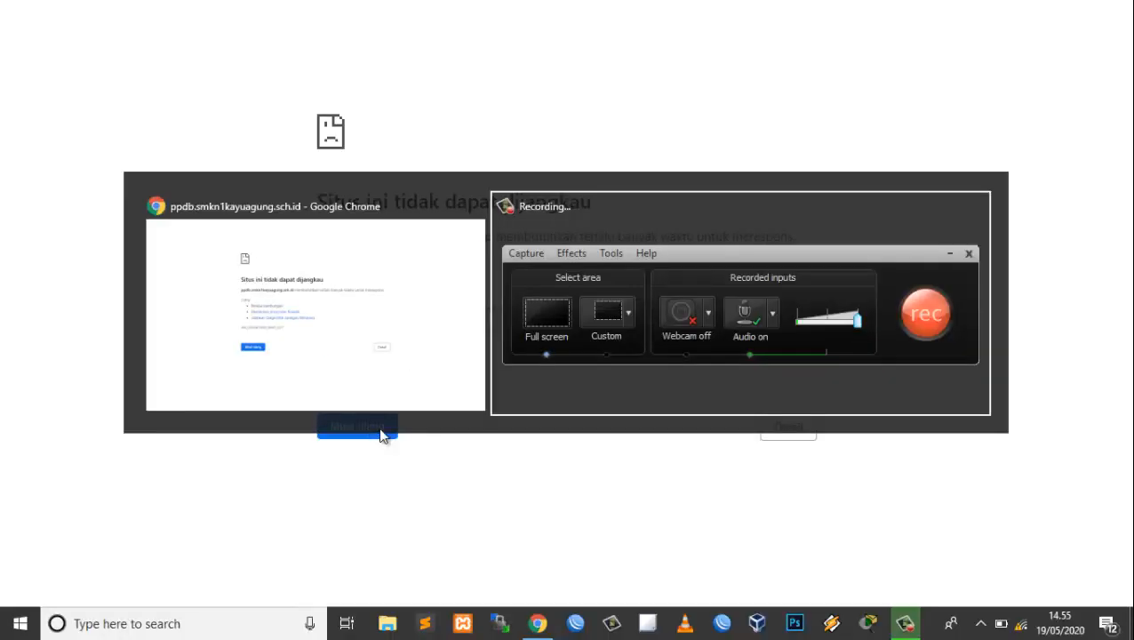
# Connect the laptop to the other Wi-Fi network and reload the registration site
pyautogui.click(1020, 625)
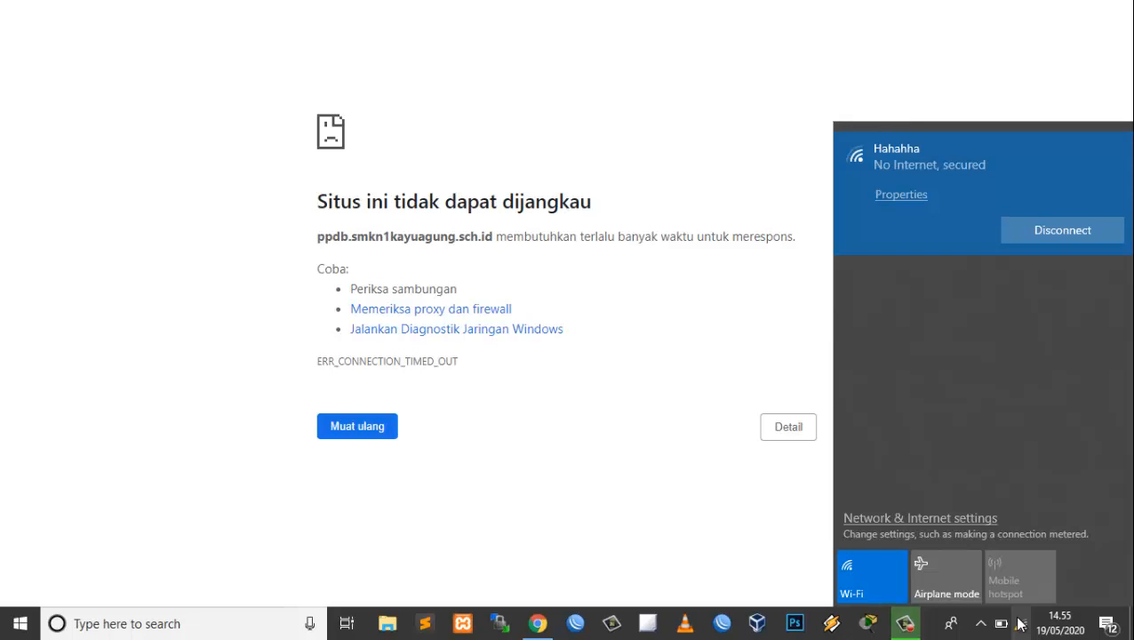
pyautogui.click(1022, 629)
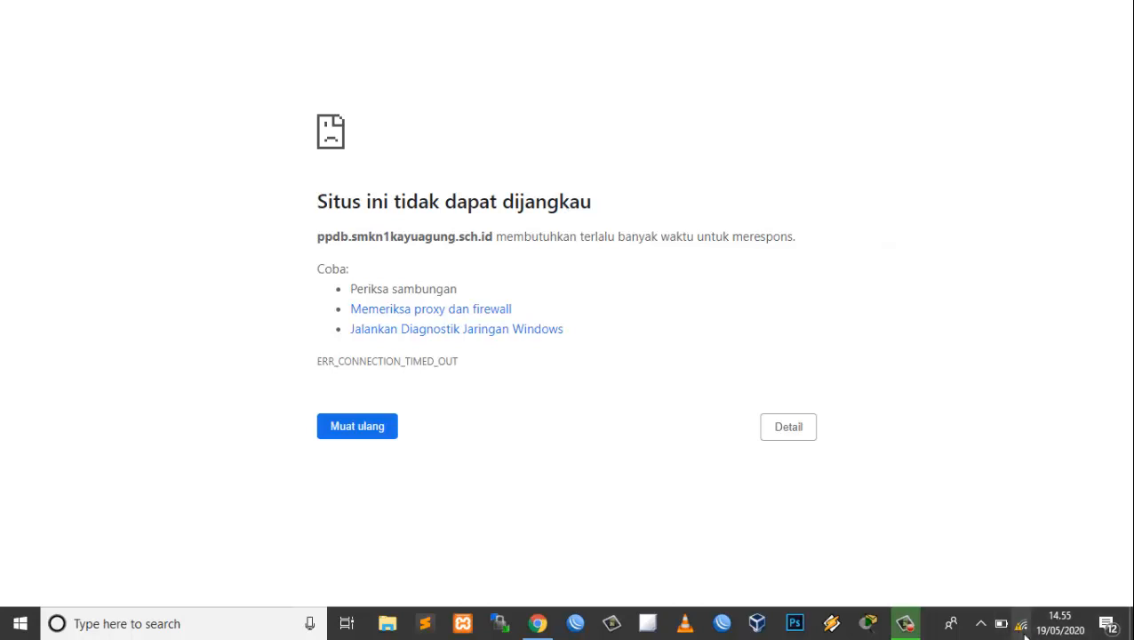
pyautogui.click(1022, 629)
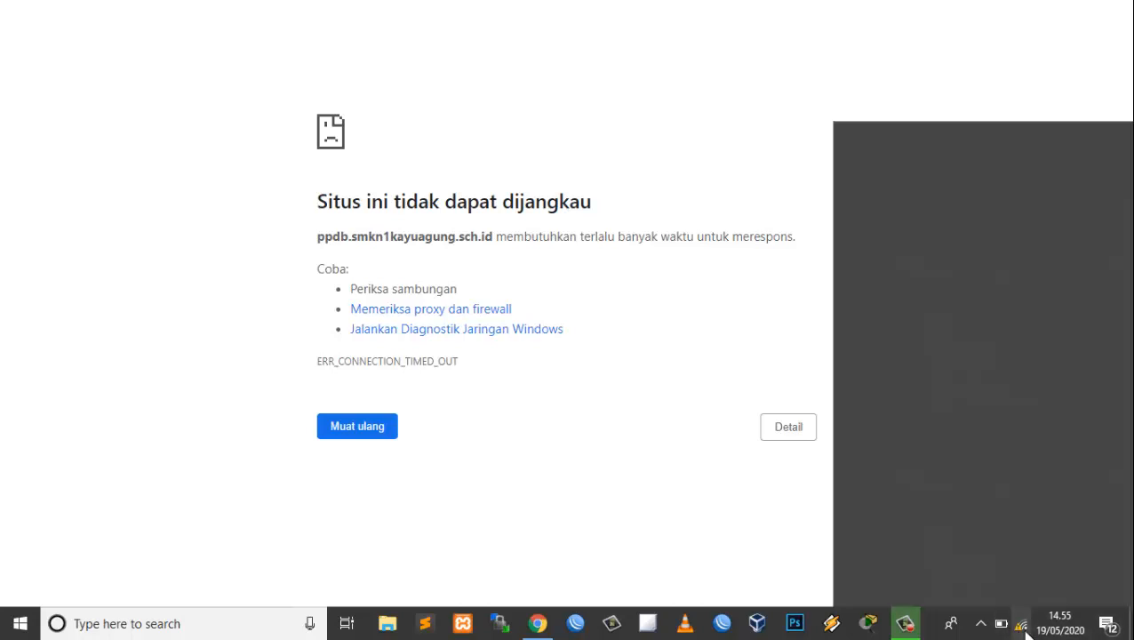
pyautogui.click(969, 267)
pyautogui.click(1052, 289)
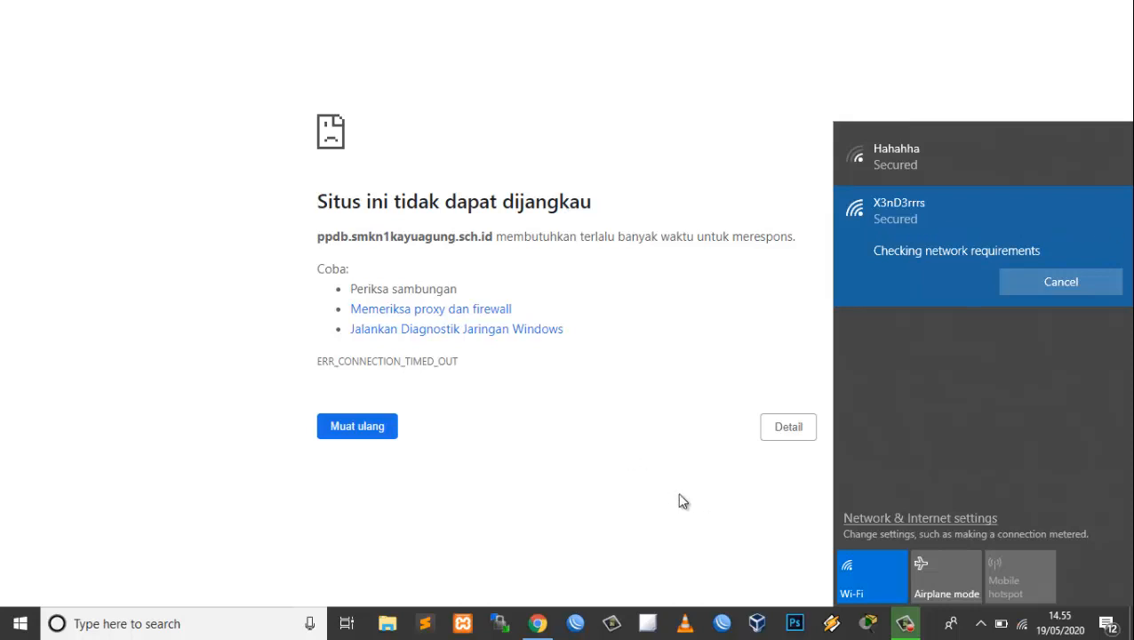
pyautogui.click(388, 434)
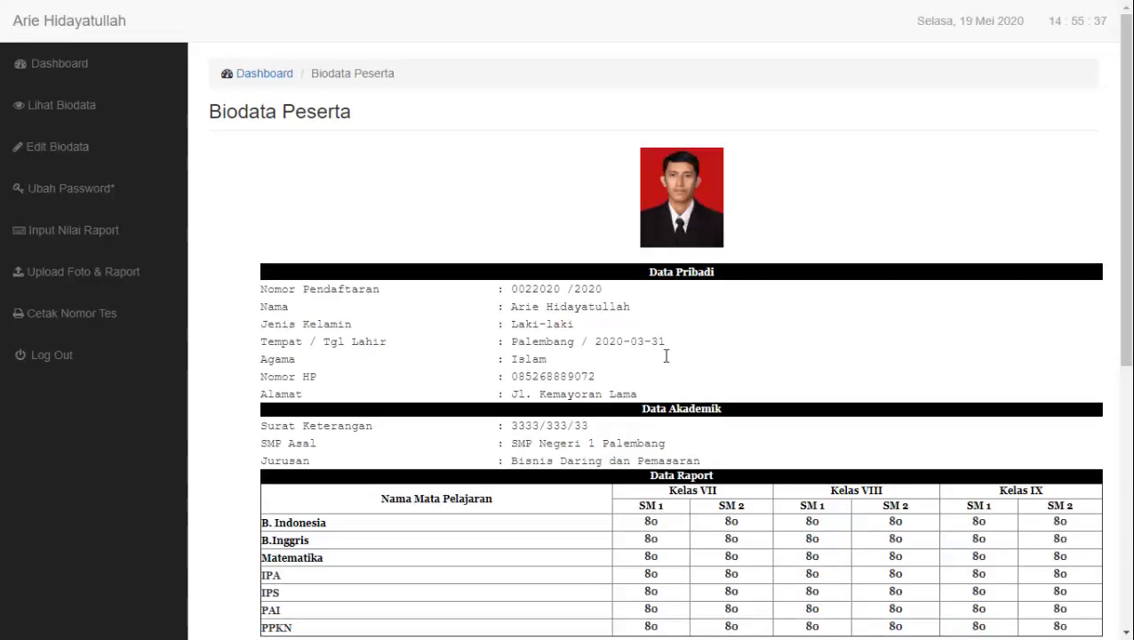
# Scroll through the biodata's uploaded report images and graduation letter, reload, and go to the dashboard
pyautogui.scroll(-5, 544, 253)
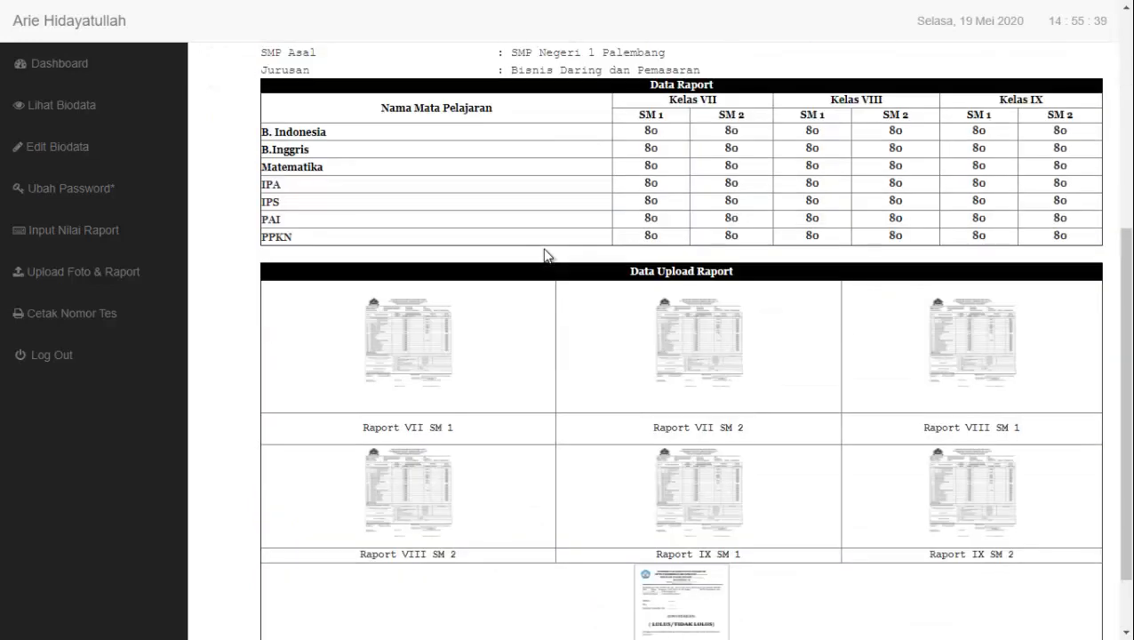
pyautogui.scroll(-1, 544, 253)
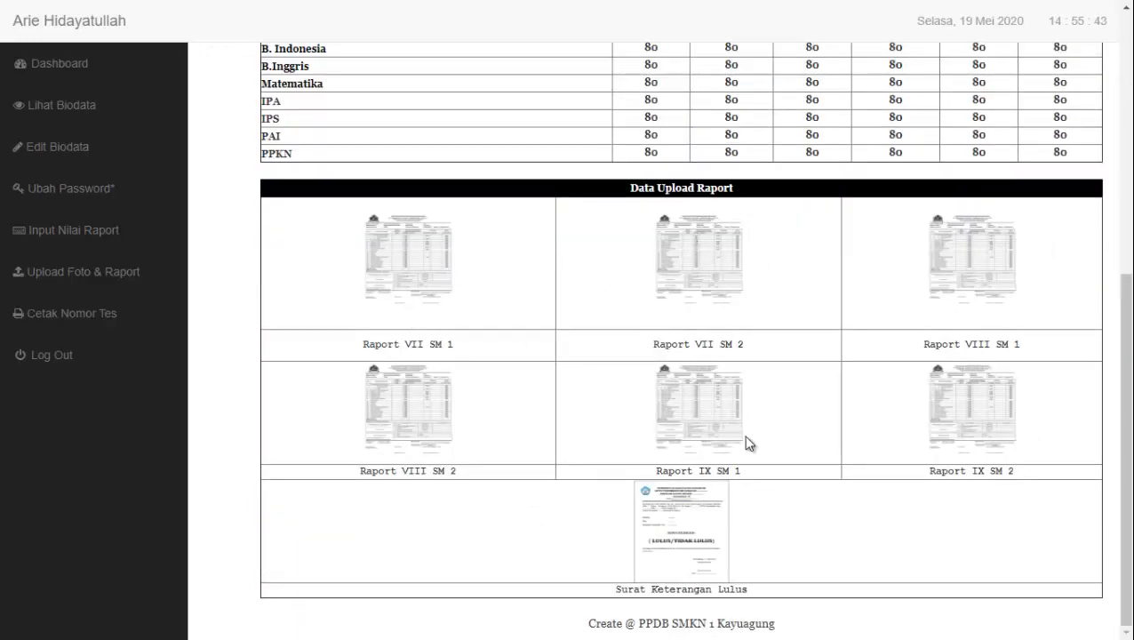
pyautogui.click(696, 538)
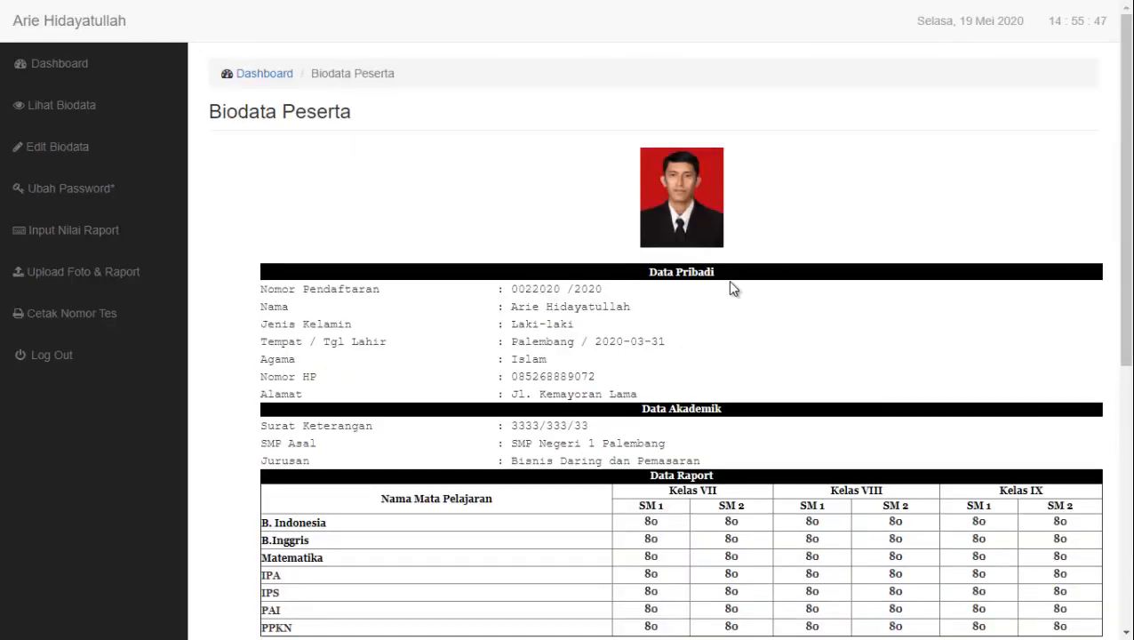
pyautogui.click(71, 79)
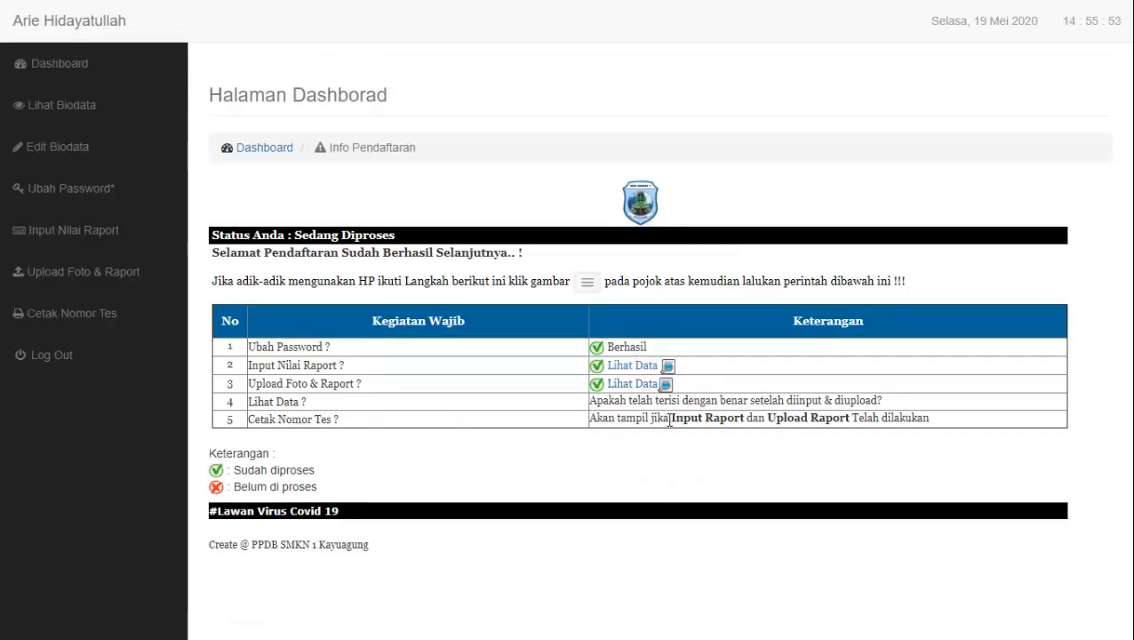
# Reopen Lihat Biodata, check the Nama entry, and return to the dashboard
pyautogui.click(117, 114)
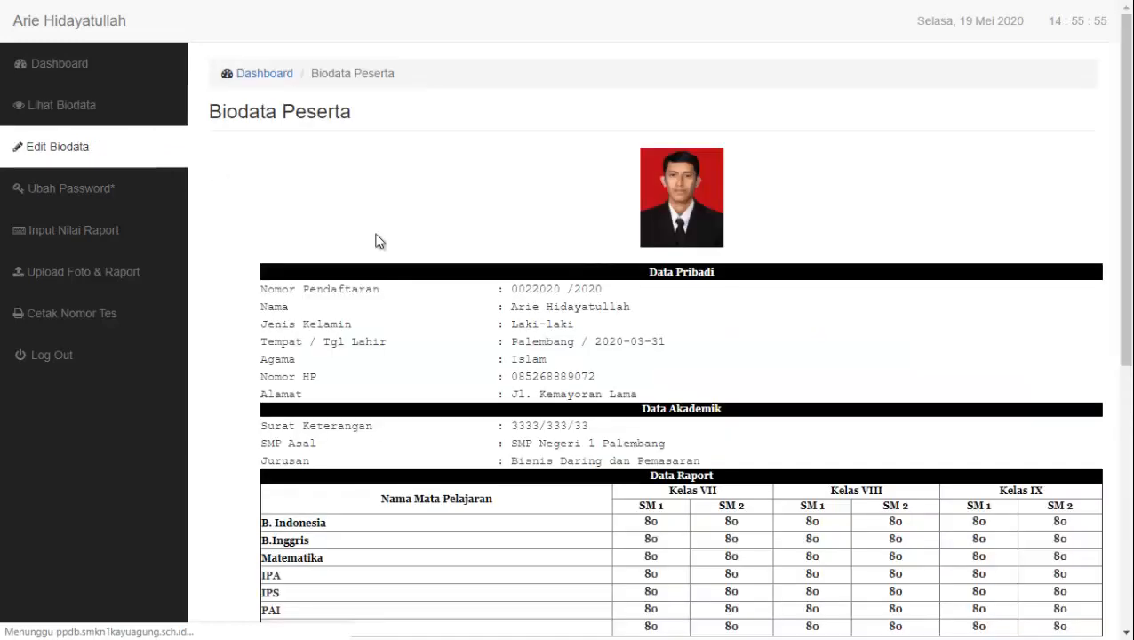
pyautogui.scroll(-6, 698, 365)
pyautogui.scroll(5, 698, 364)
pyautogui.scroll(1, 698, 359)
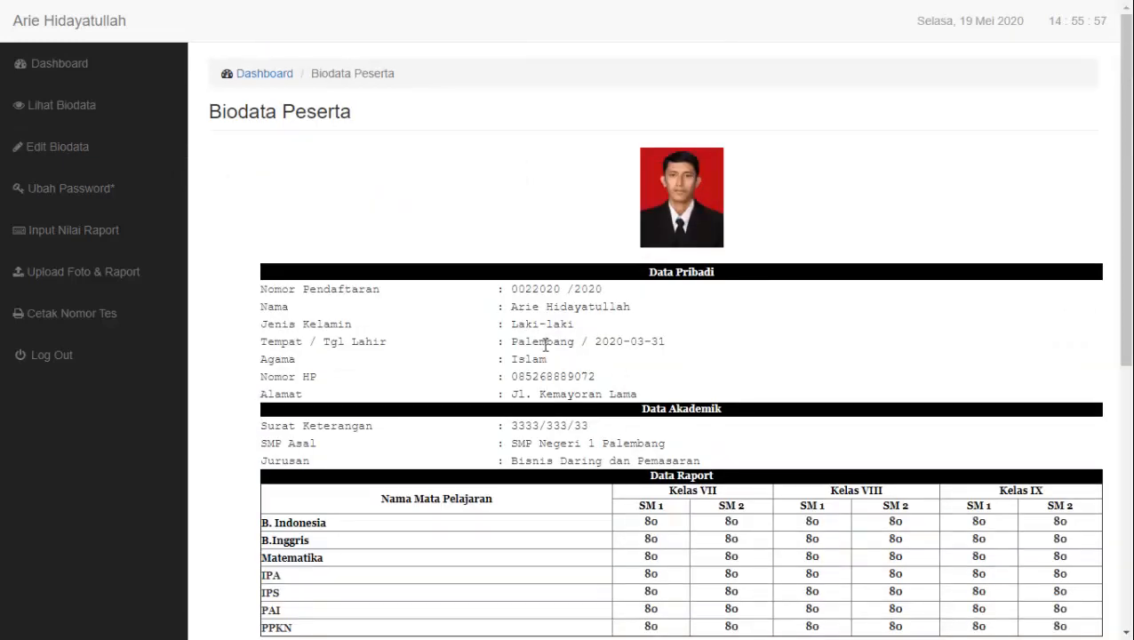
pyautogui.moveTo(622, 298); pyautogui.dragTo(354, 302)
pyautogui.click(80, 74)
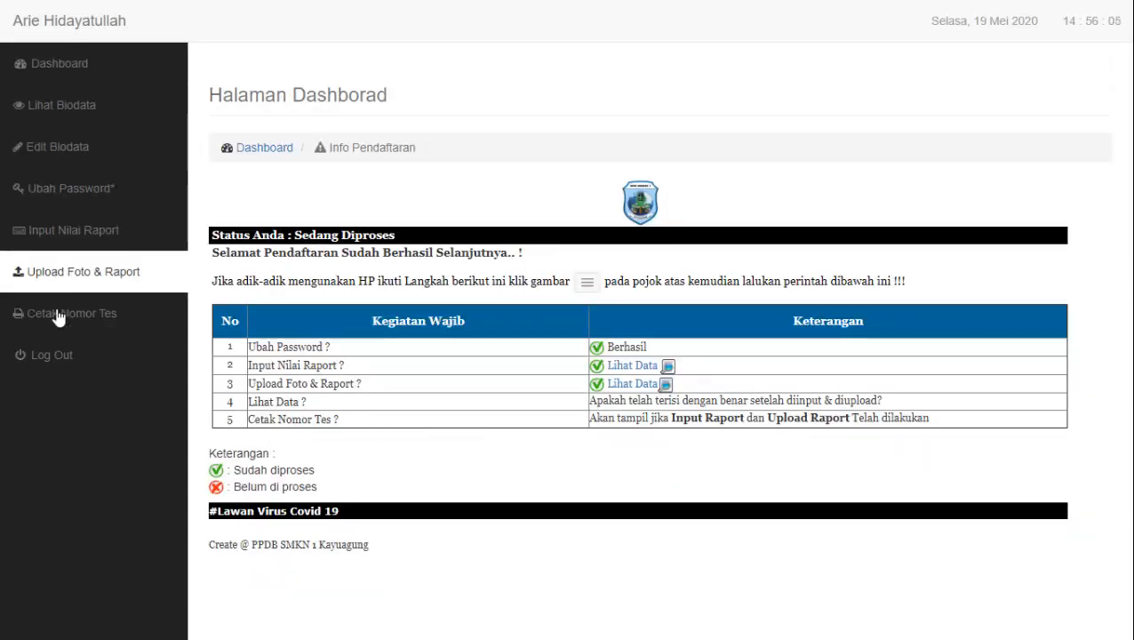
# Open the Cetak Nomor Tes card and look it over with its print dialog showing
pyautogui.click(128, 327)
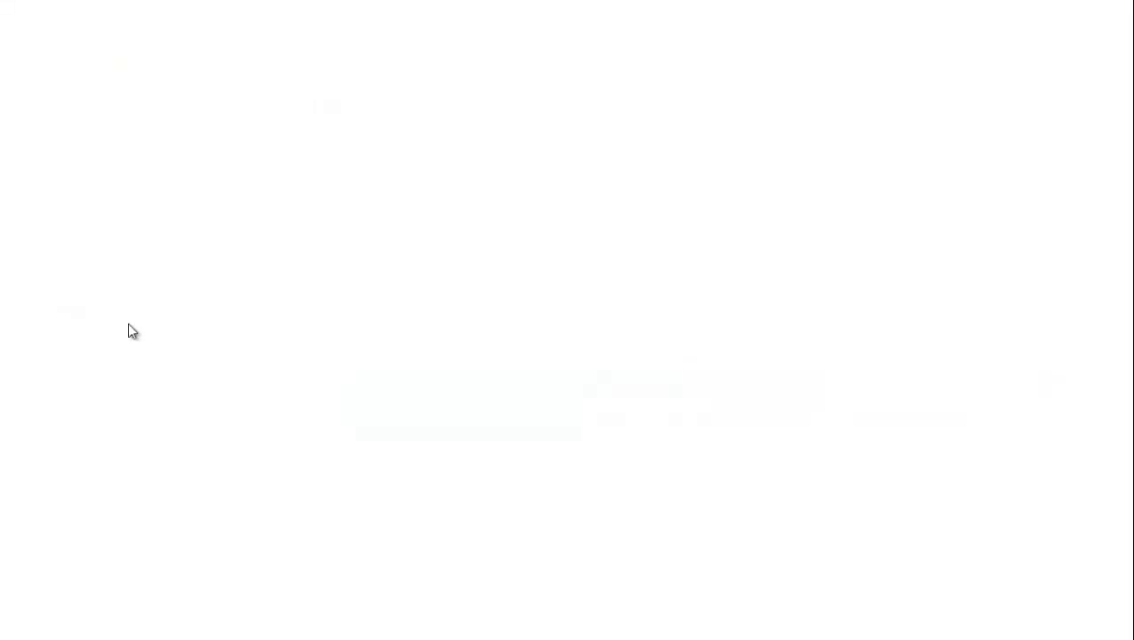
pyautogui.scroll(-1, 749, 315)
pyautogui.scroll(1, 749, 315)
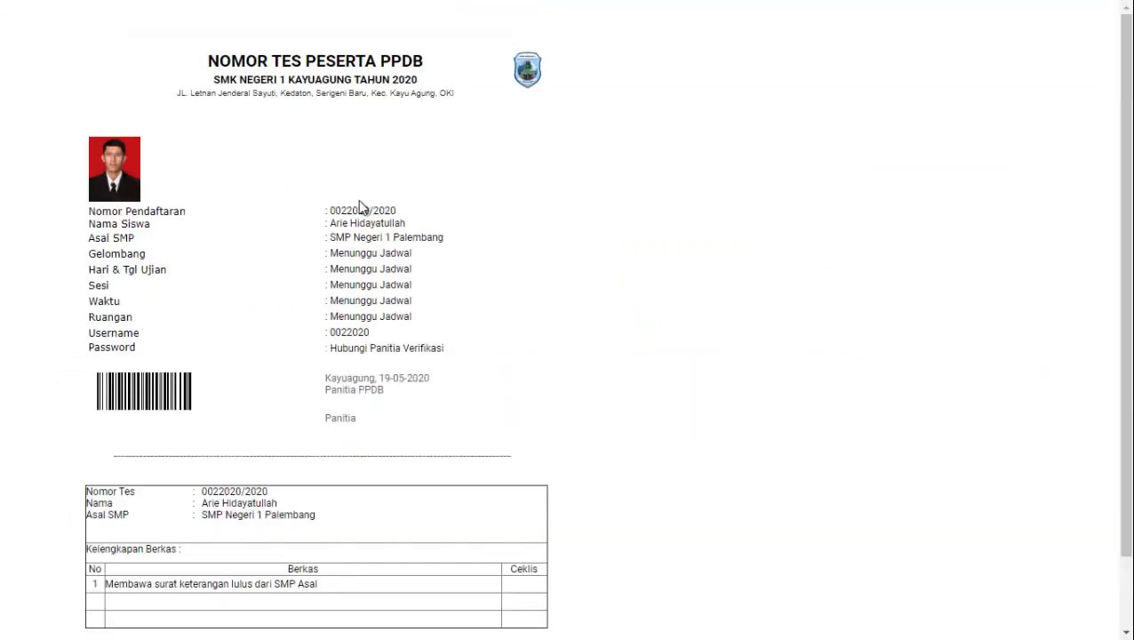
pyautogui.scroll(-1, 437, 307)
pyautogui.scroll(1, 439, 306)
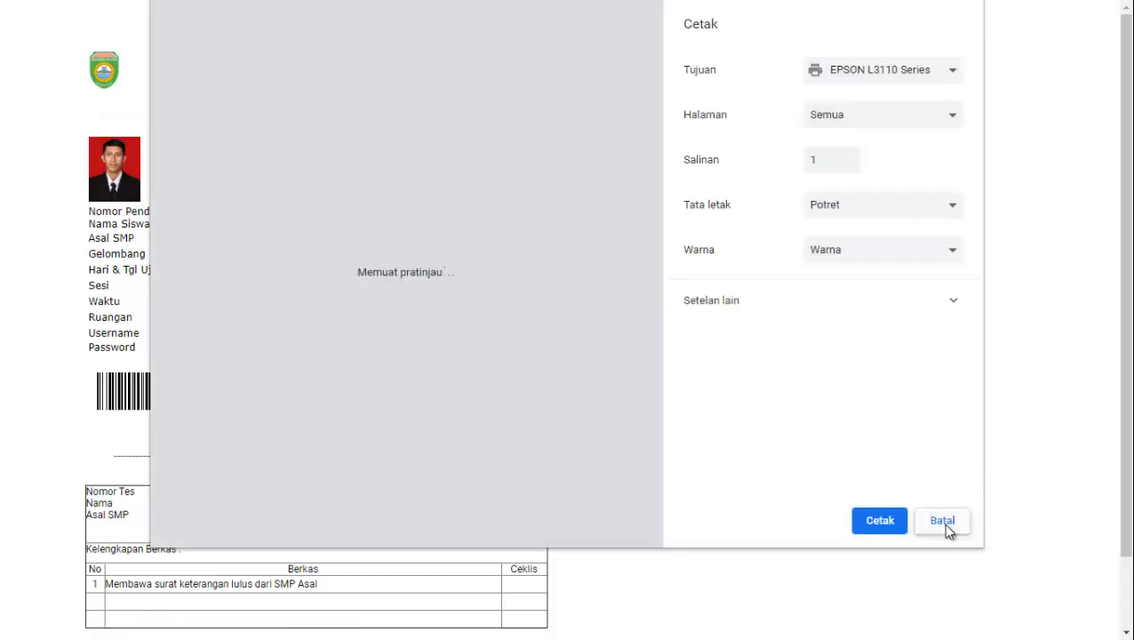
pyautogui.click(943, 523)
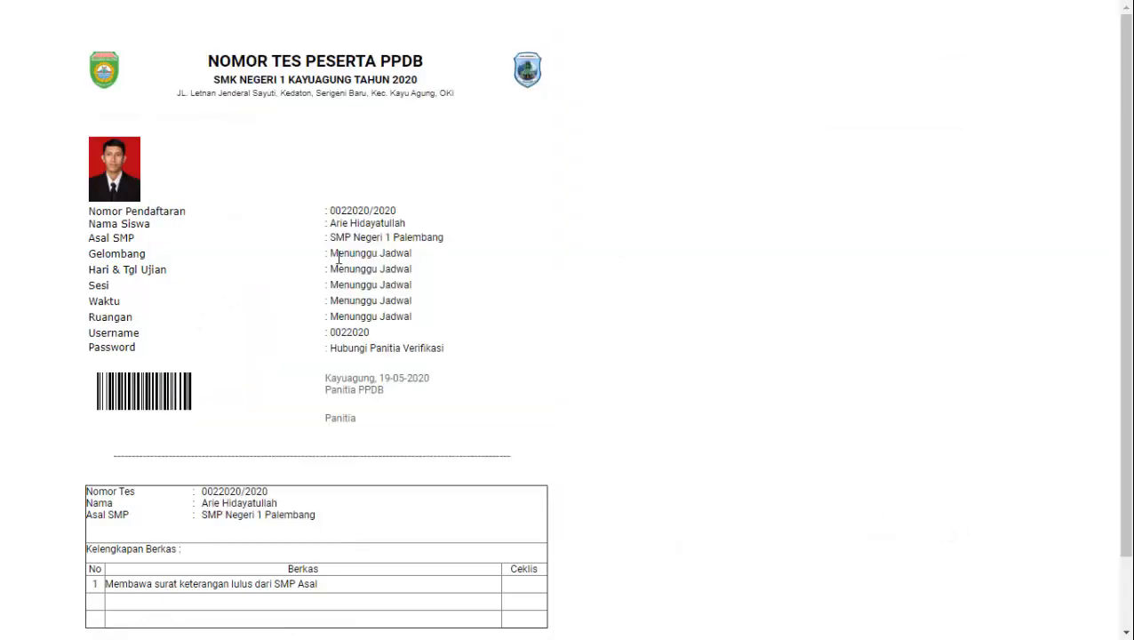
pyautogui.moveTo(330, 254); pyautogui.dragTo(431, 263)
pyautogui.moveTo(331, 269); pyautogui.dragTo(443, 278)
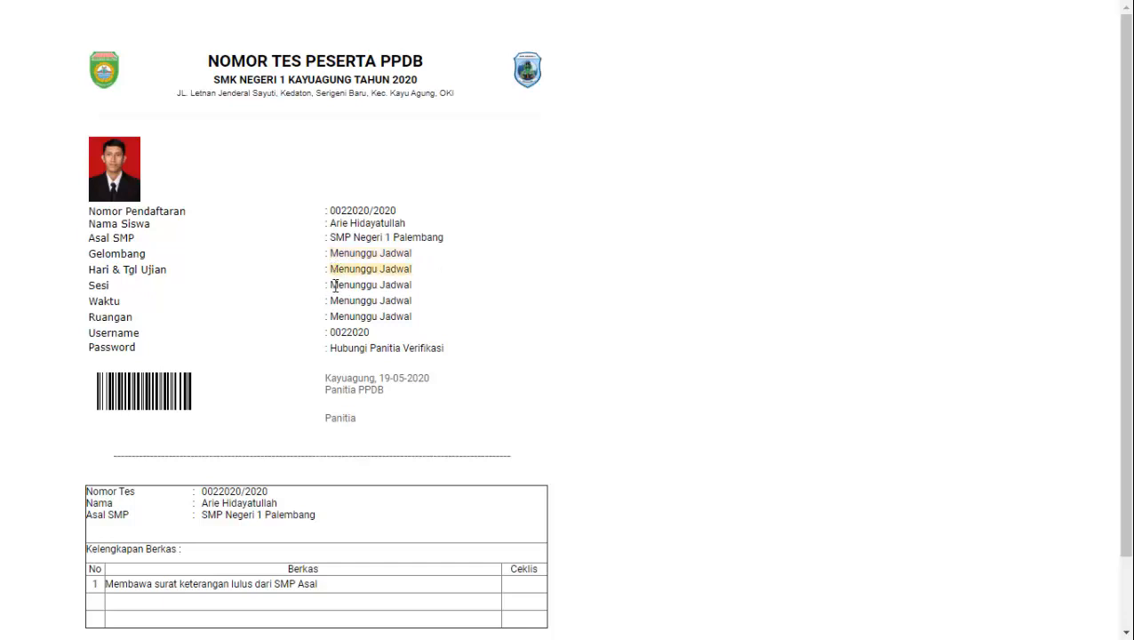
pyautogui.moveTo(328, 284); pyautogui.dragTo(415, 284)
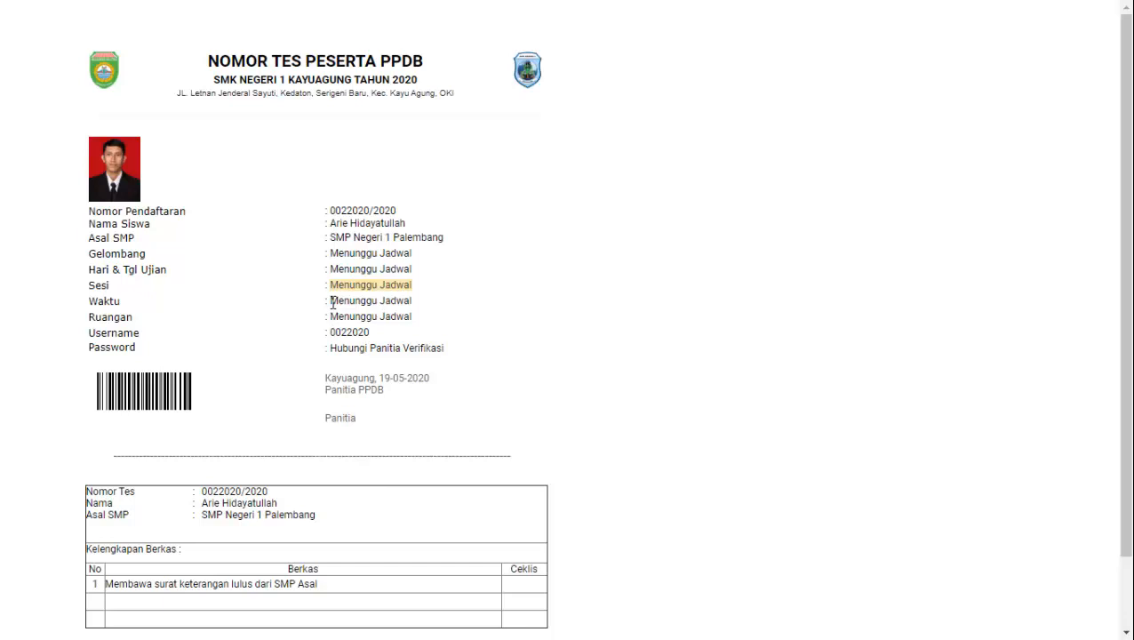
pyautogui.moveTo(332, 302); pyautogui.dragTo(412, 301)
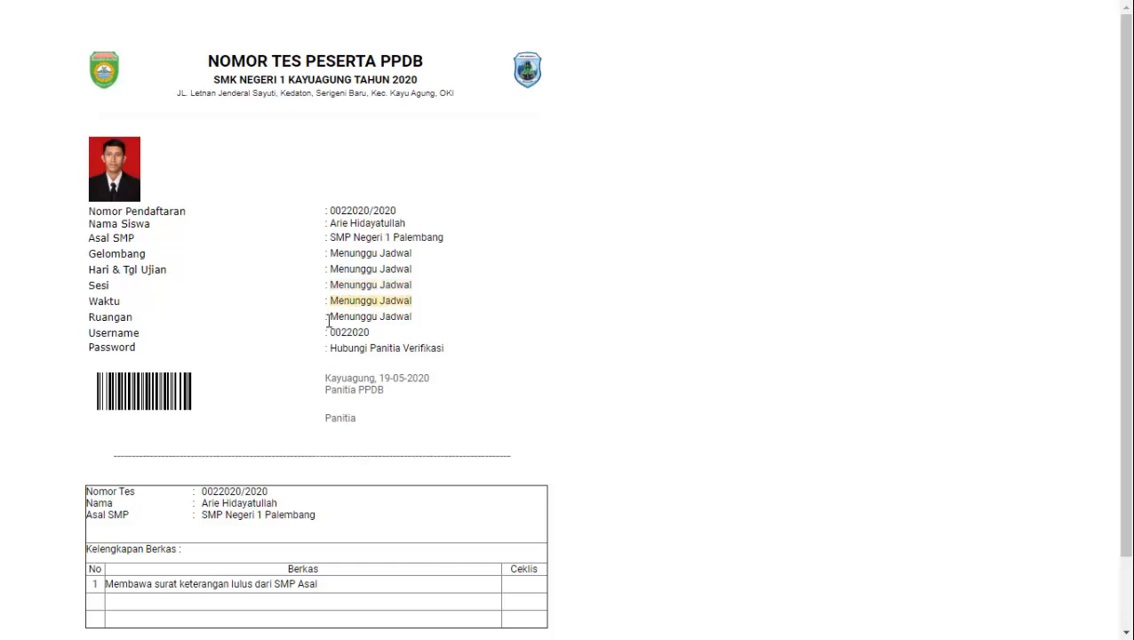
pyautogui.moveTo(329, 318); pyautogui.dragTo(423, 325)
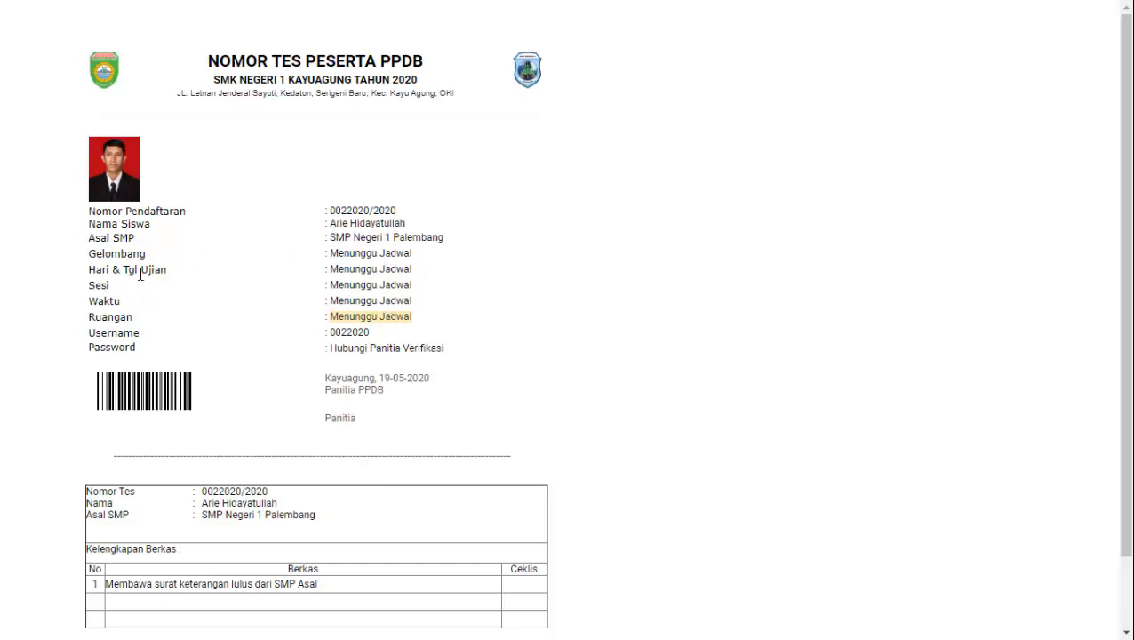
pyautogui.moveTo(168, 272); pyautogui.dragTo(113, 293)
pyautogui.click(117, 298)
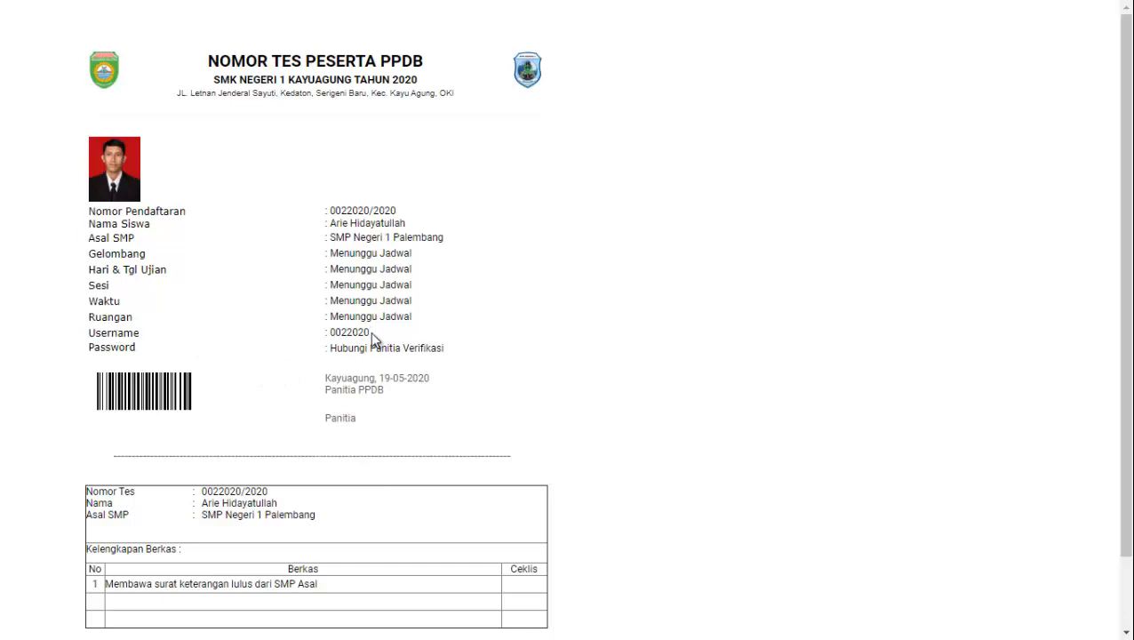
pyautogui.moveTo(373, 341); pyautogui.dragTo(443, 349)
pyautogui.click(459, 347)
pyautogui.scroll(-1, 460, 347)
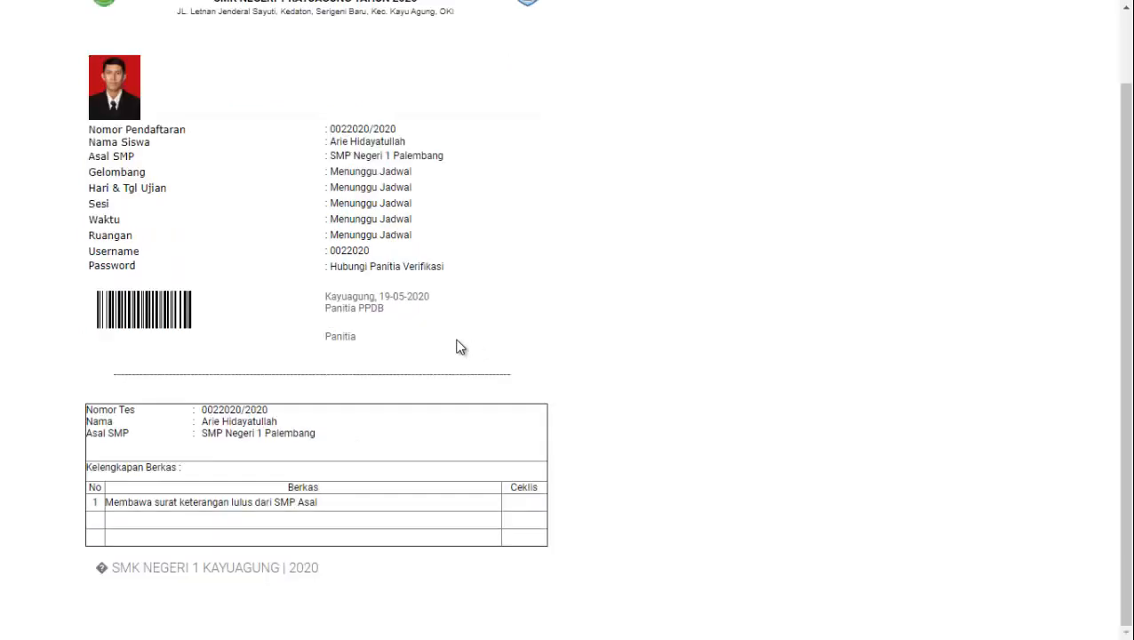
pyautogui.scroll(1, 459, 347)
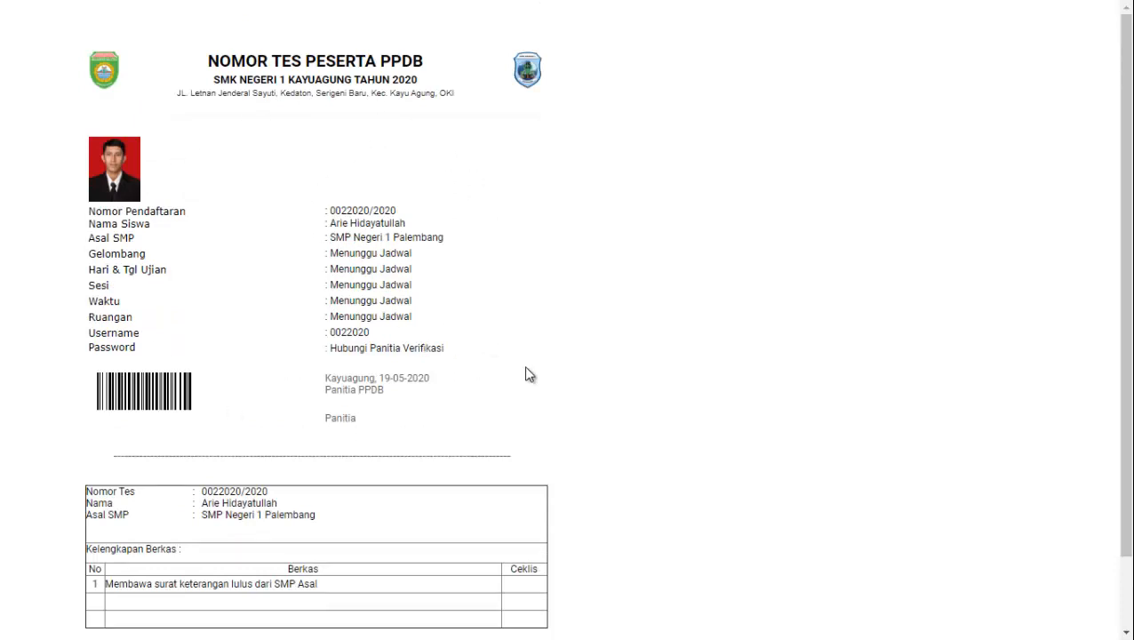
pyautogui.scroll(-1, 526, 372)
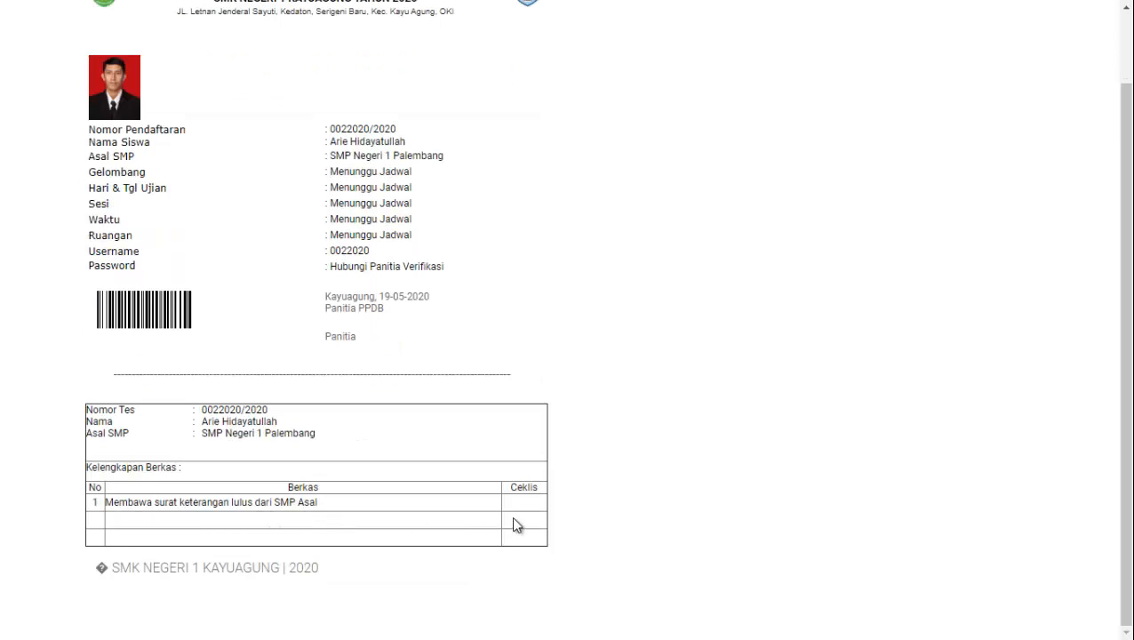
pyautogui.scroll(1, 311, 497)
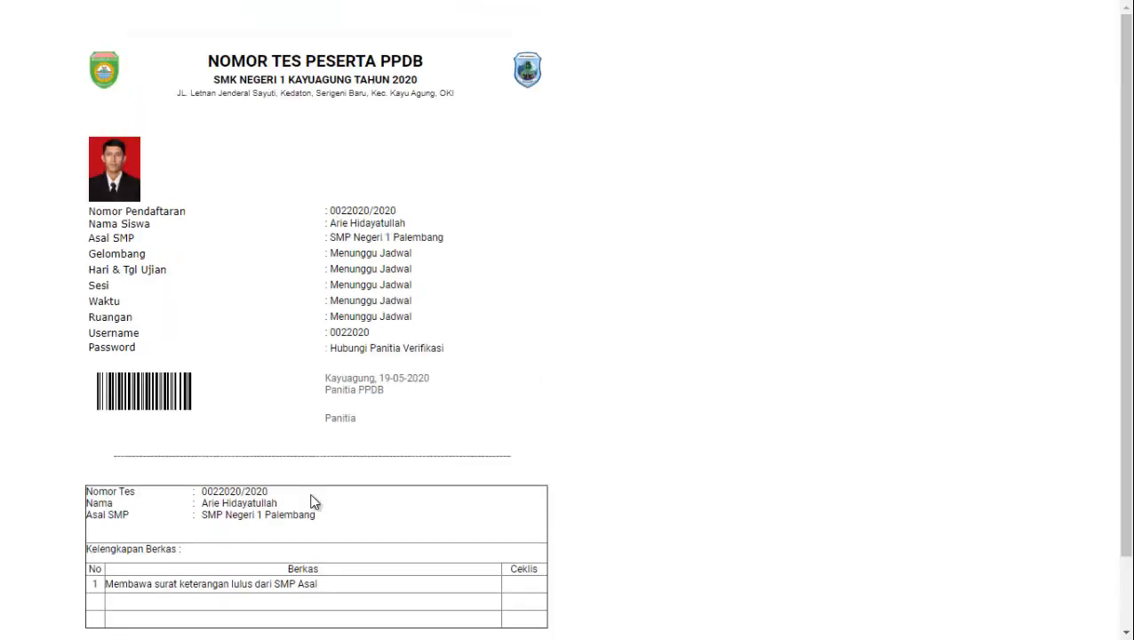
pyautogui.scroll(-1, 390, 412)
pyautogui.scroll(1, 389, 407)
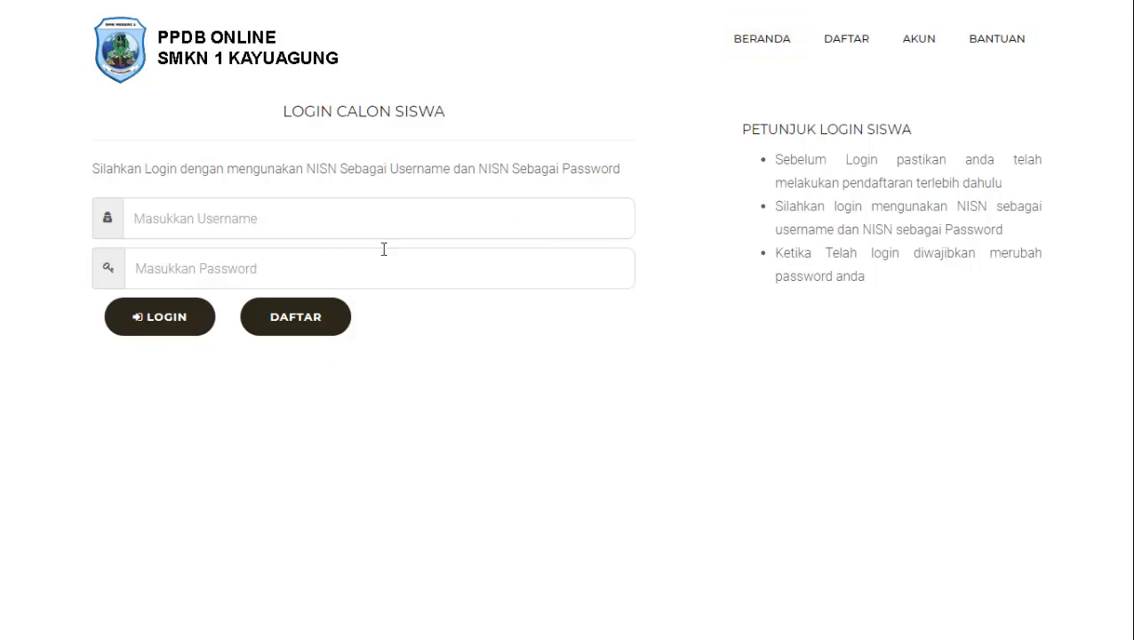
# Log in on Login Calon Siswa with the student's username and password, then dismiss the success message
pyautogui.click(443, 211)
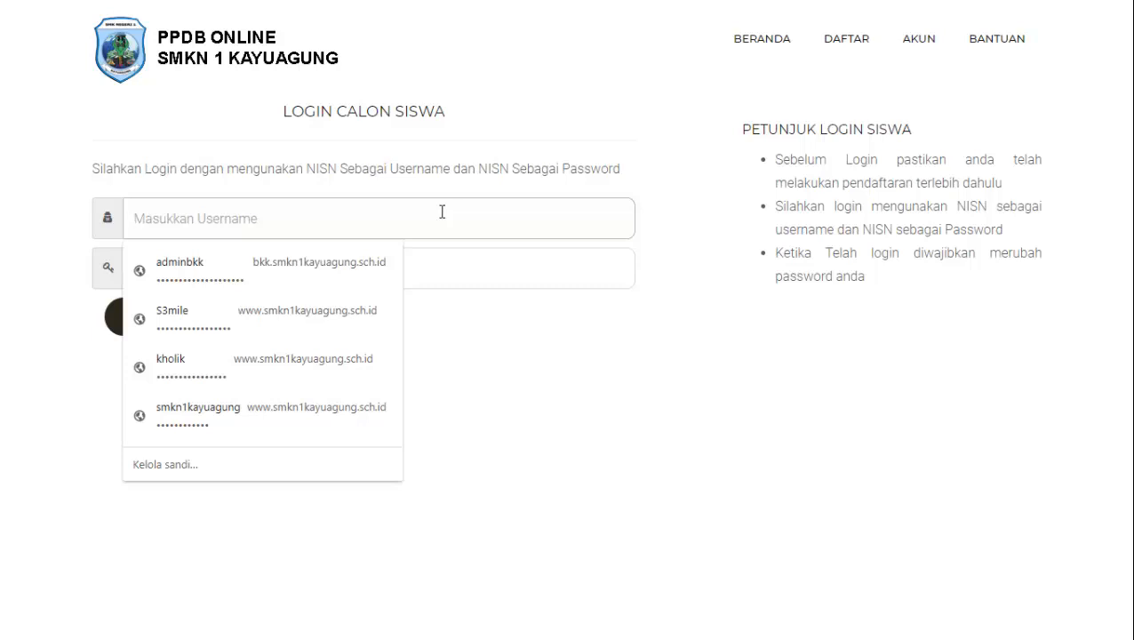
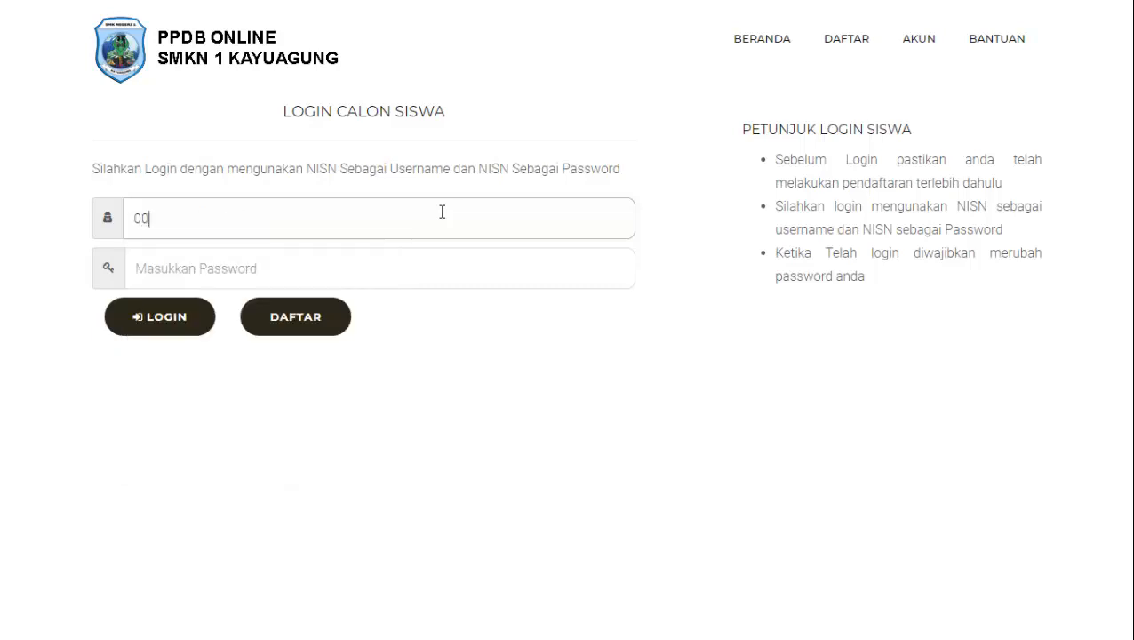
pyautogui.press('Tab')
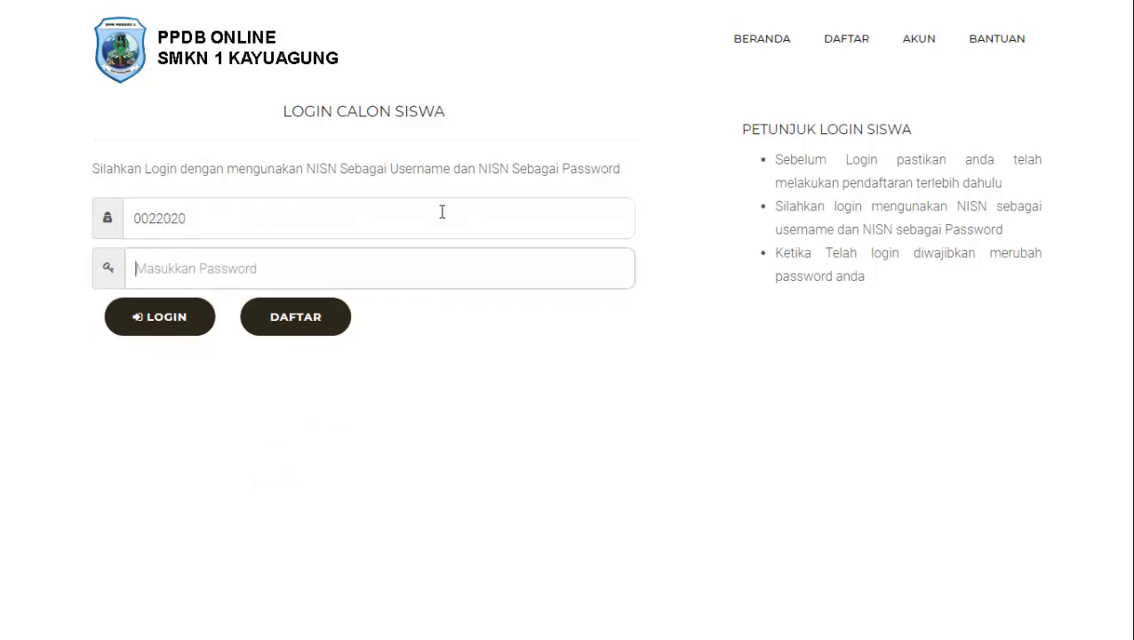
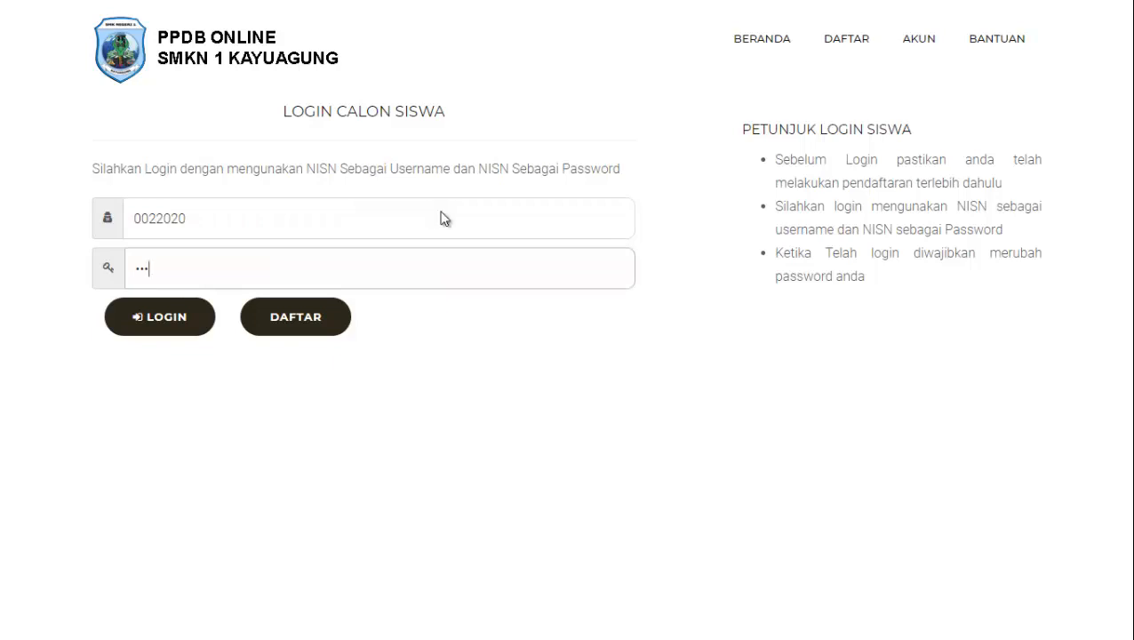
pyautogui.press('Return')
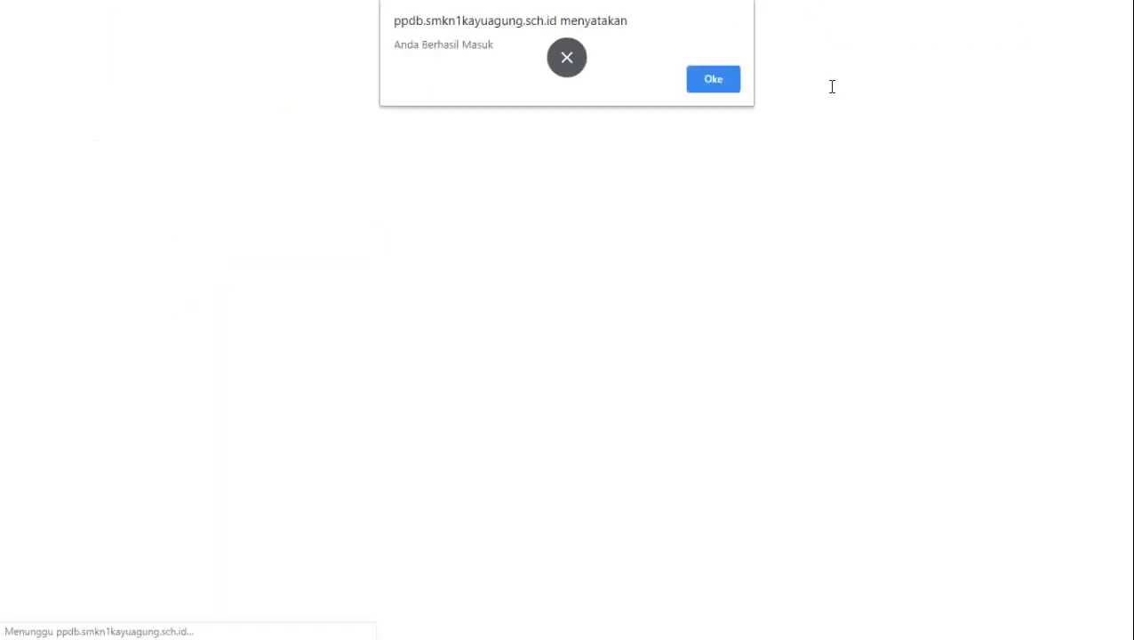
pyautogui.click(711, 83)
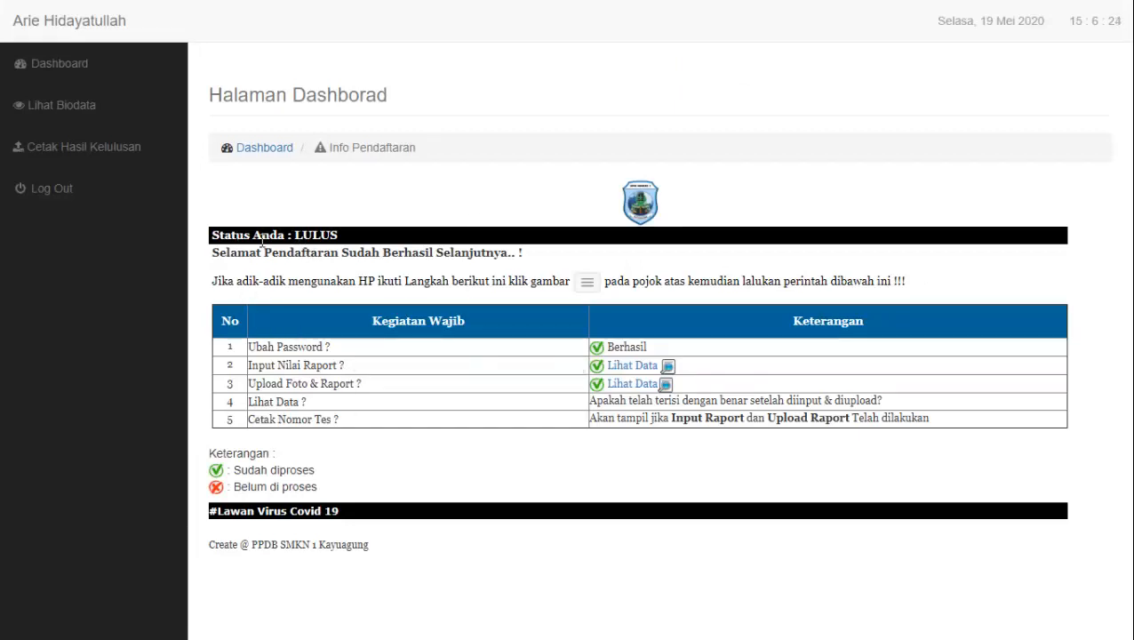
# Verify Status LULUS on the dashboard, glance over the biodata, then open Cetak Hasil Kelulusan
pyautogui.moveTo(292, 234); pyautogui.dragTo(344, 240)
pyautogui.click(453, 242)
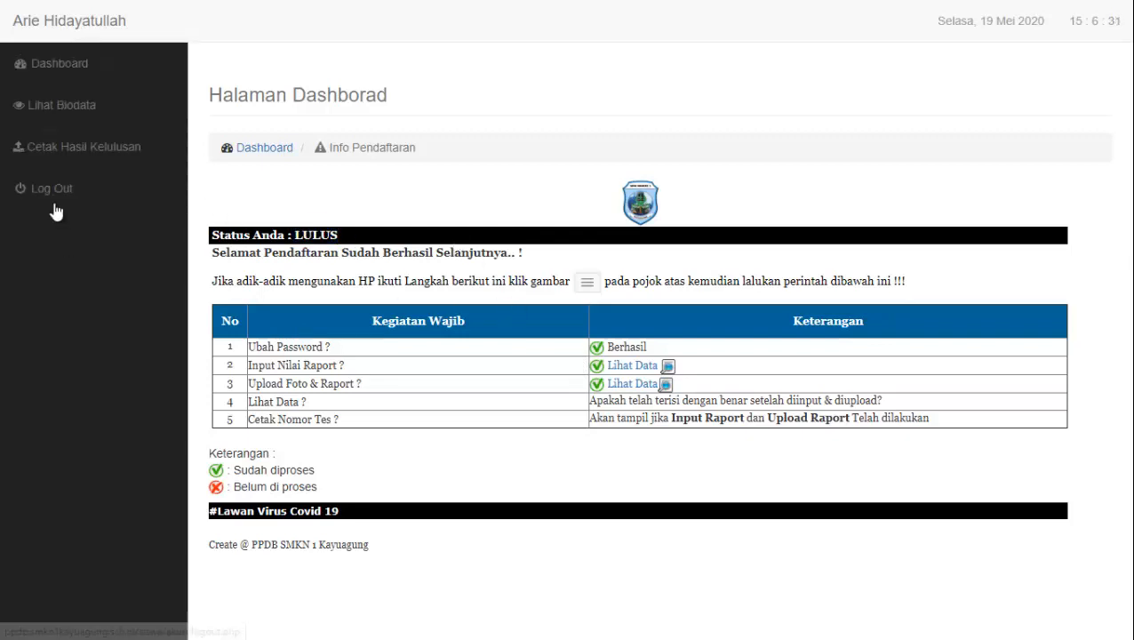
pyautogui.click(109, 113)
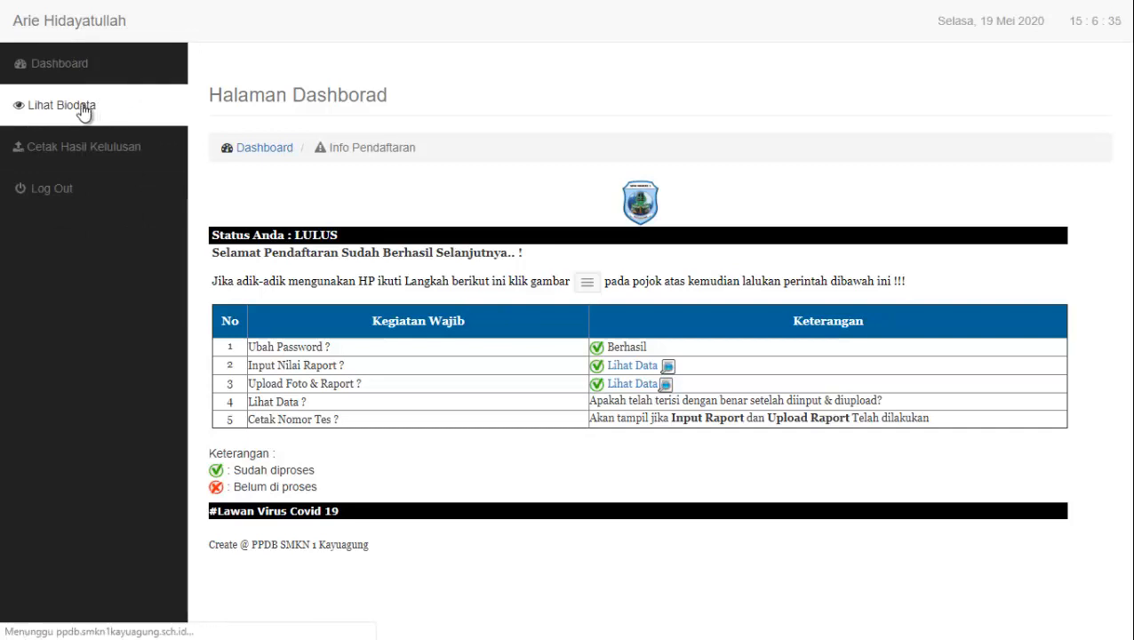
pyautogui.scroll(-6, 573, 302)
pyautogui.scroll(5, 573, 302)
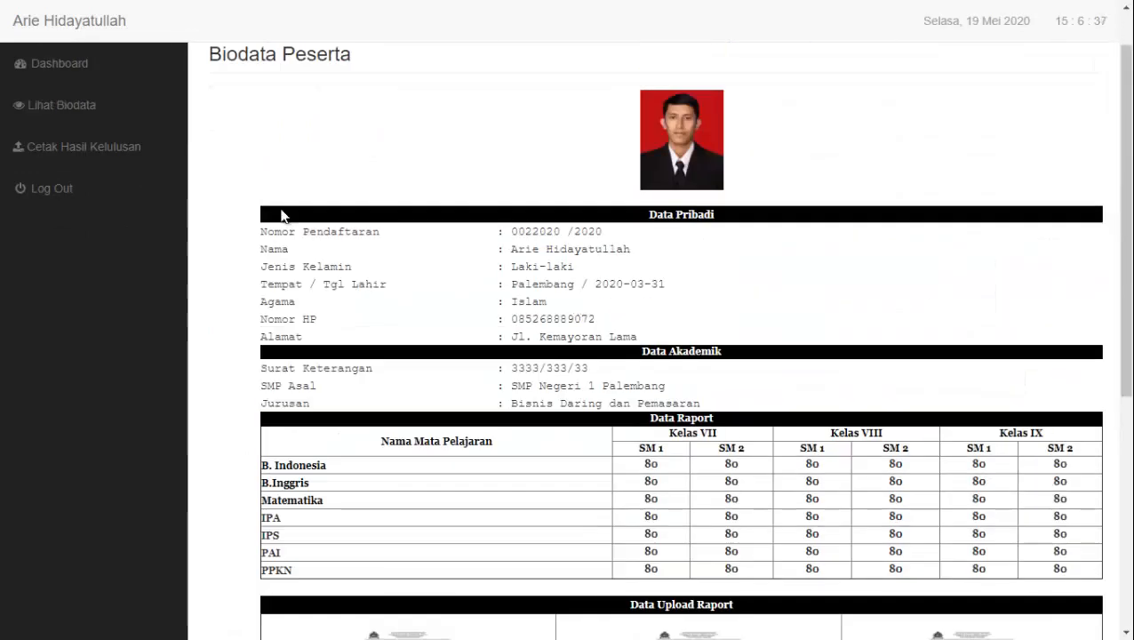
pyautogui.scroll(1, 125, 162)
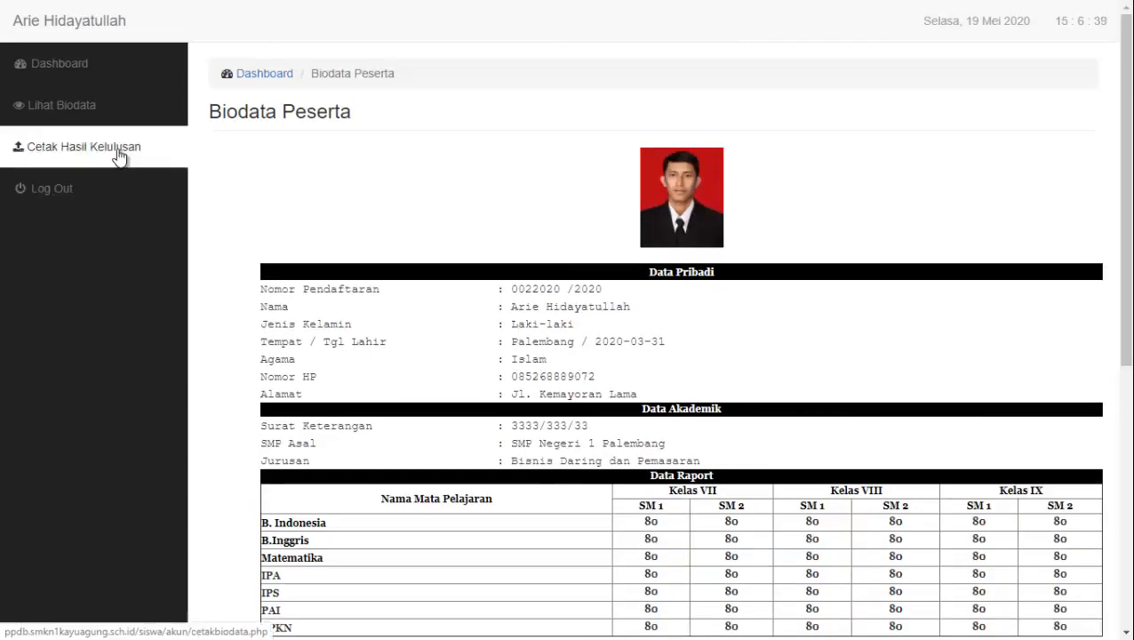
pyautogui.click(119, 154)
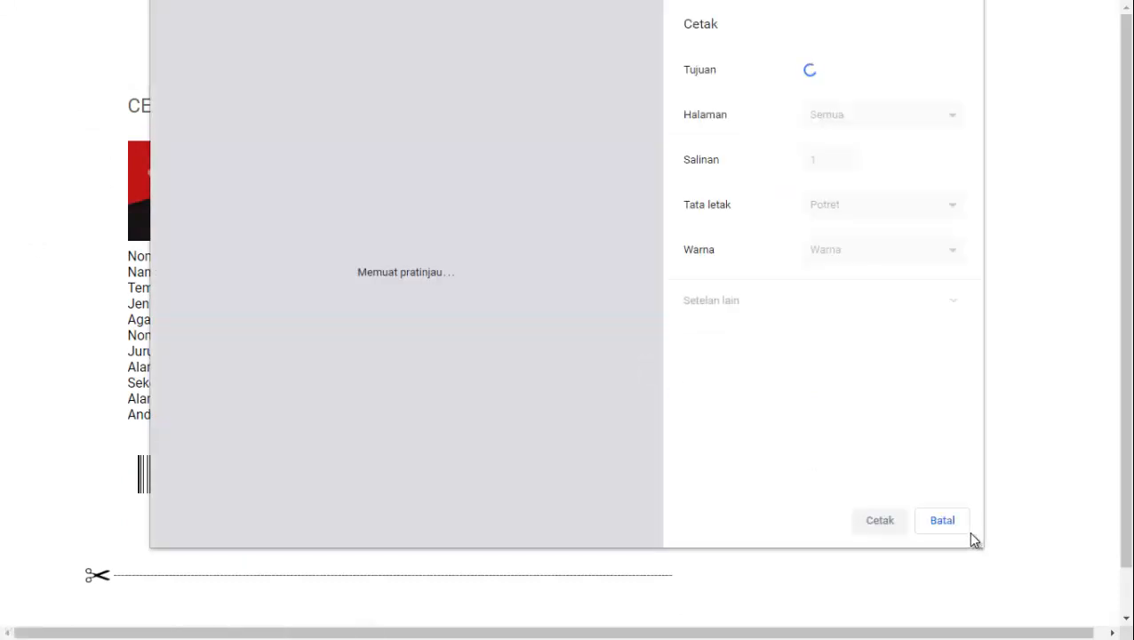
# Cancel printing and review the Cetak Bukti Kelulusan page with photo, barcode and 19-05-2020 date
pyautogui.click(941, 520)
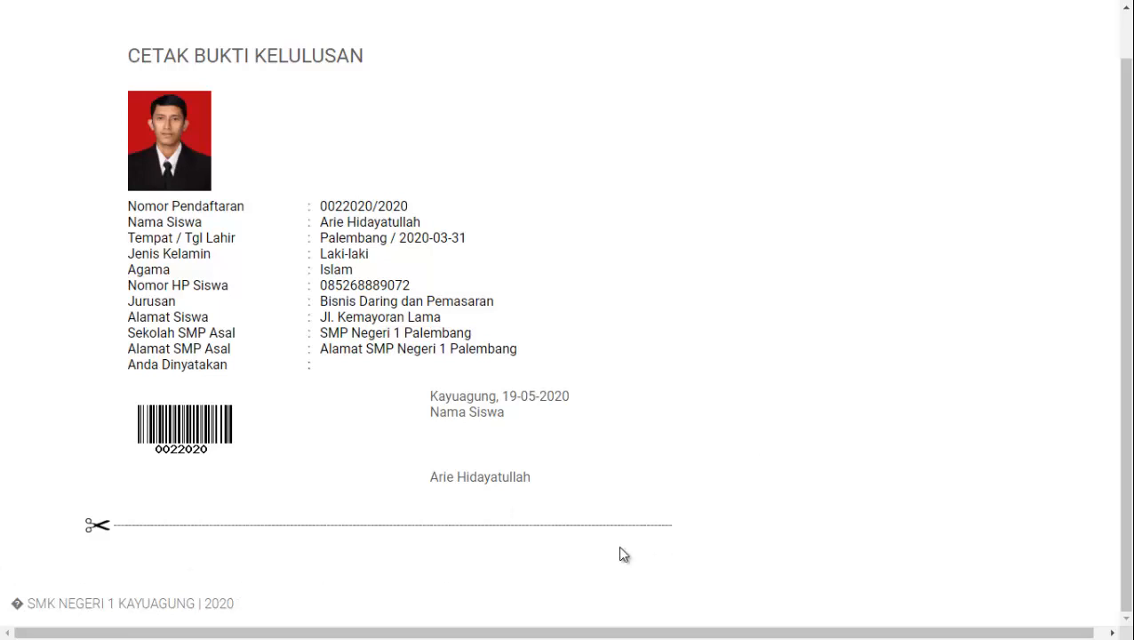
pyautogui.scroll(1, 654, 554)
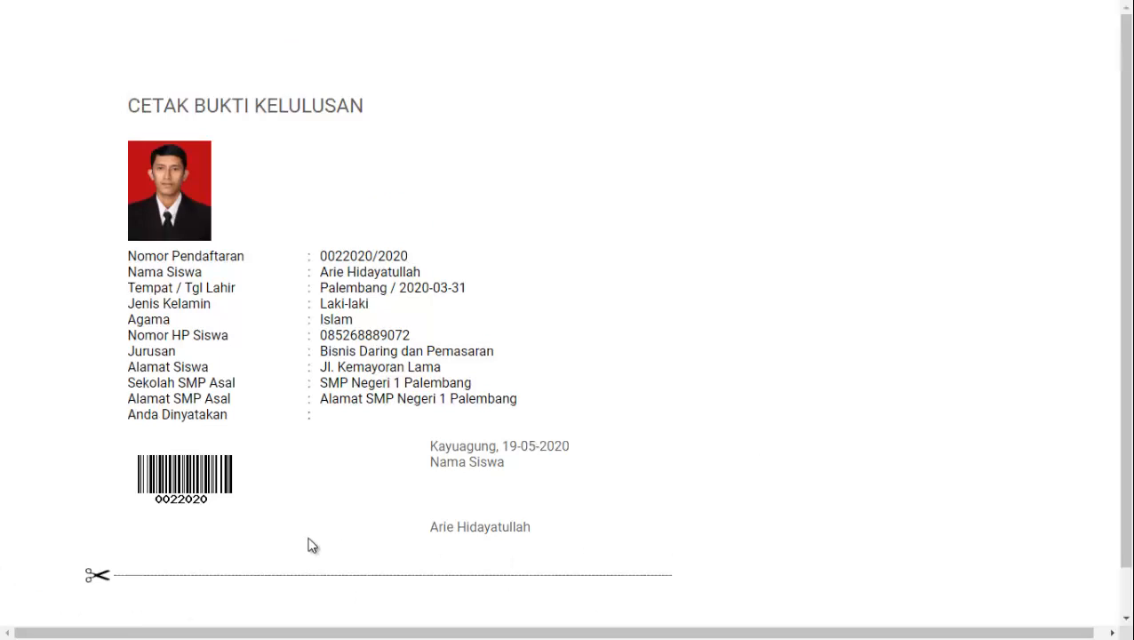
pyautogui.scroll(-1, 311, 544)
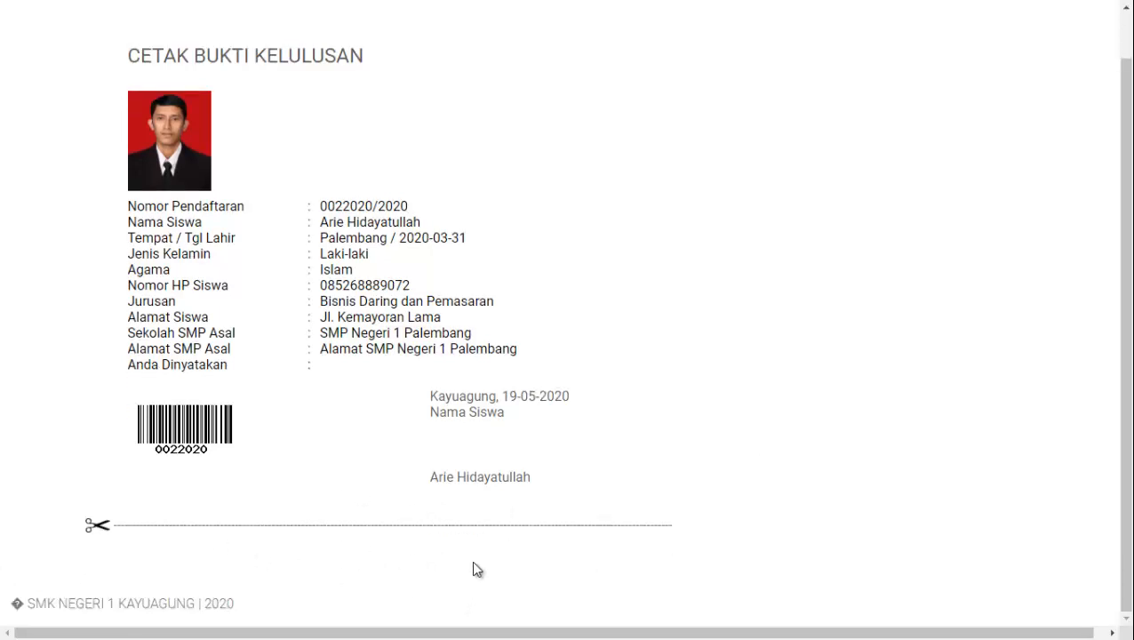
pyautogui.scroll(1, 498, 511)
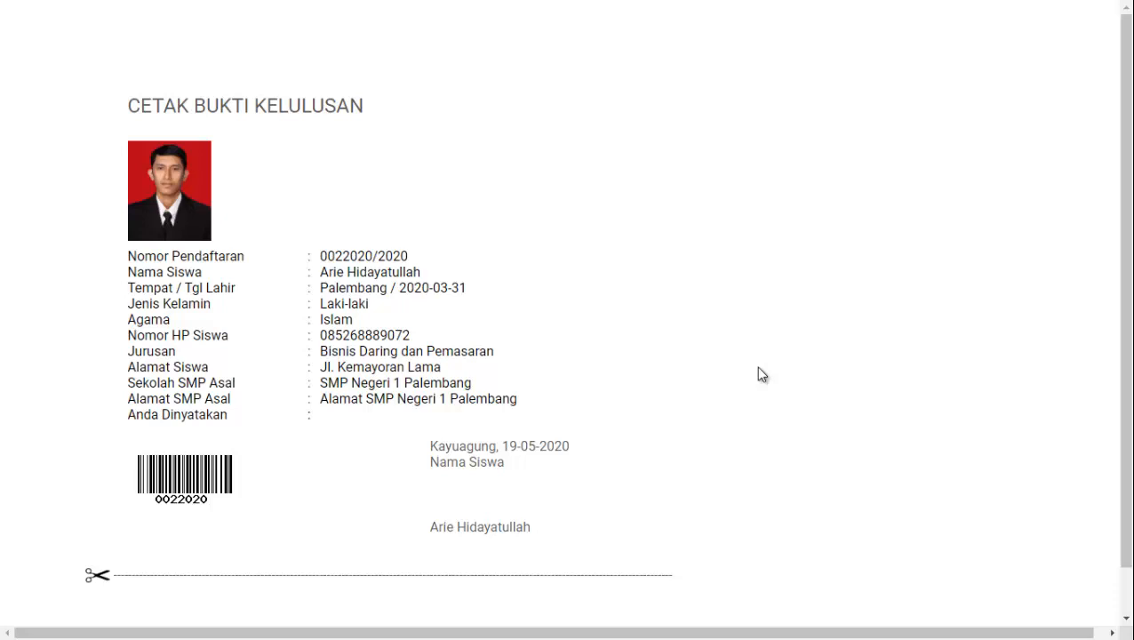
pyautogui.scroll(-1, 720, 370)
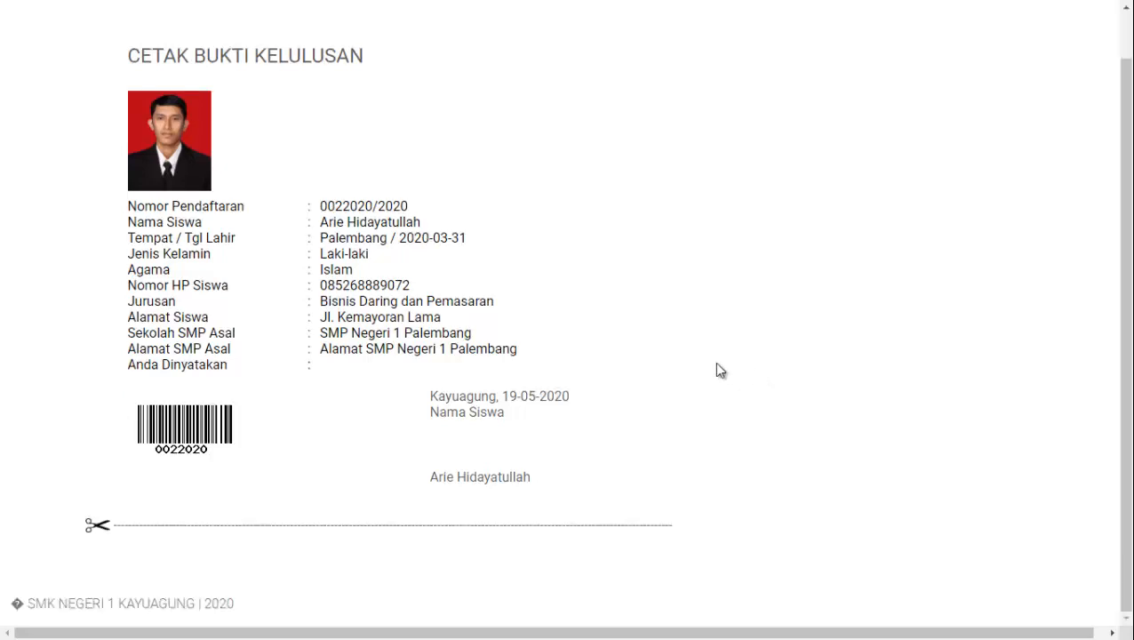
pyautogui.scroll(1, 720, 370)
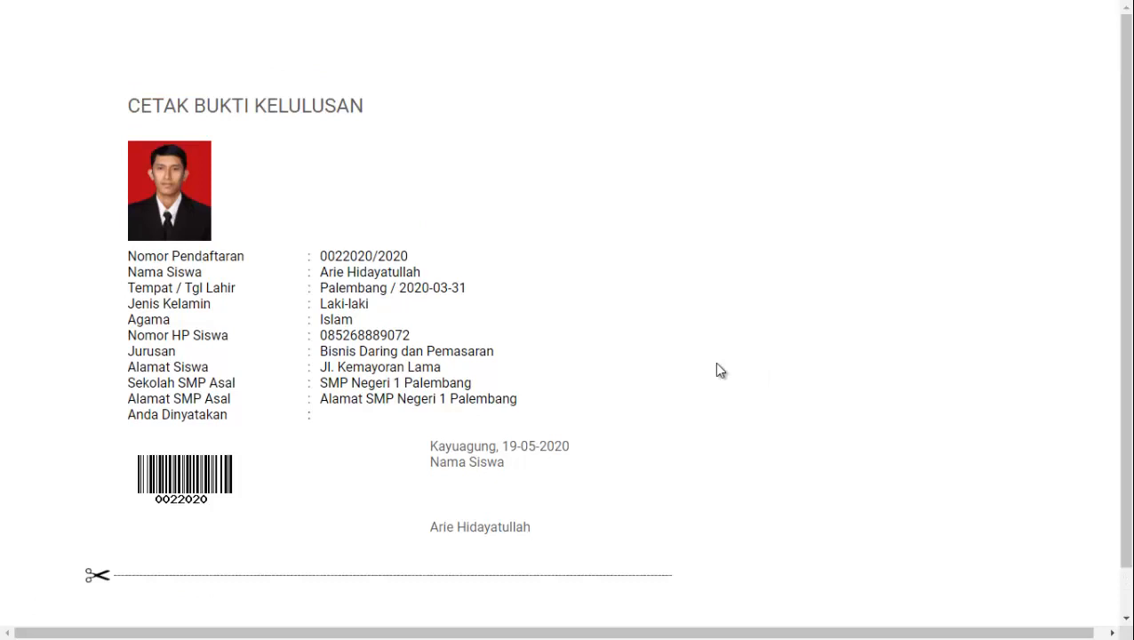